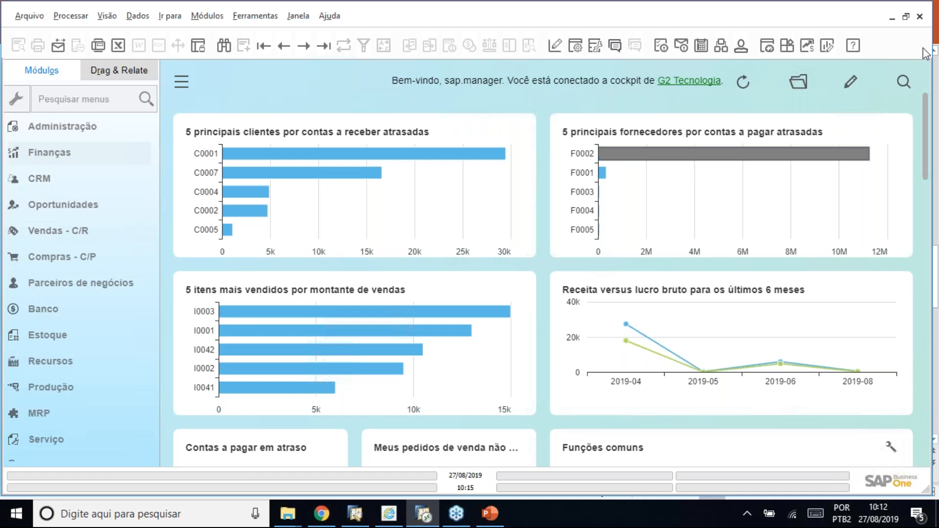
Step: Switch to the other SAP Business One session to view its classic main menu and return to the cockpit session
mouse_move(805, 209)
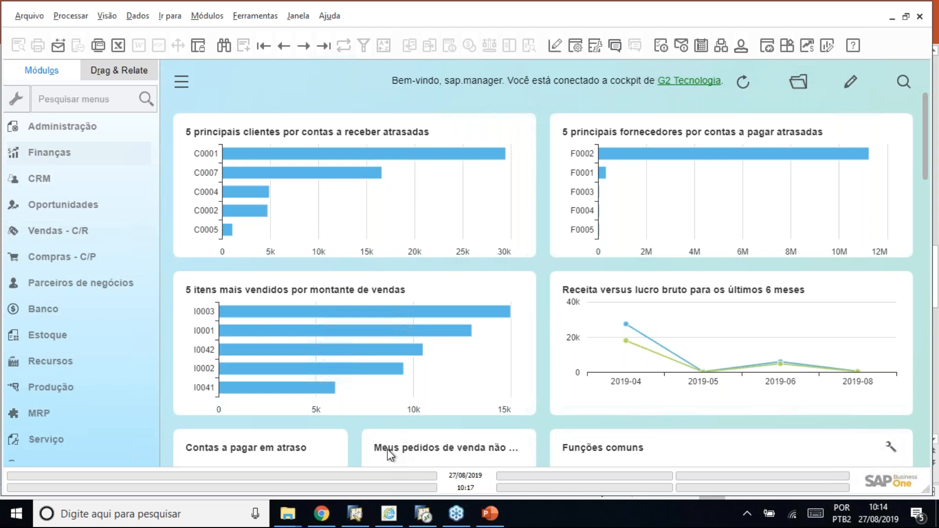
mouse_move(356, 518)
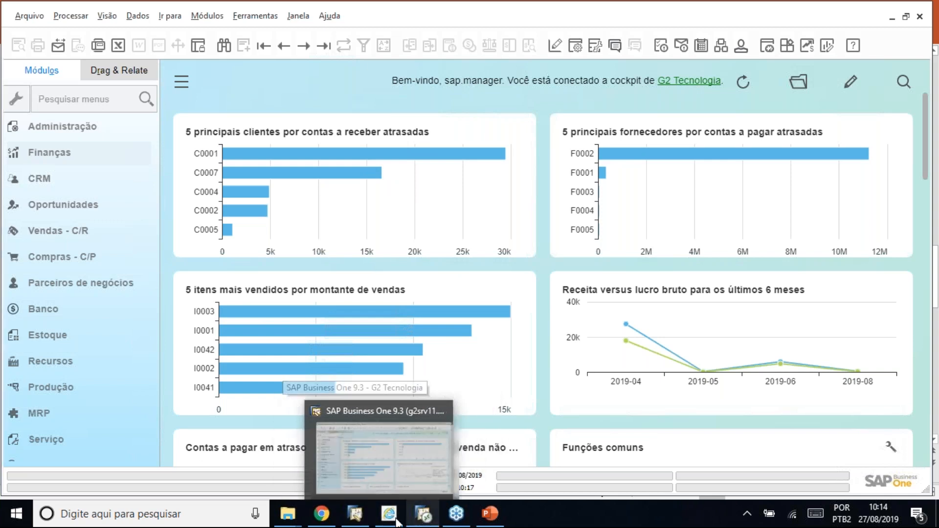
left_click(357, 515)
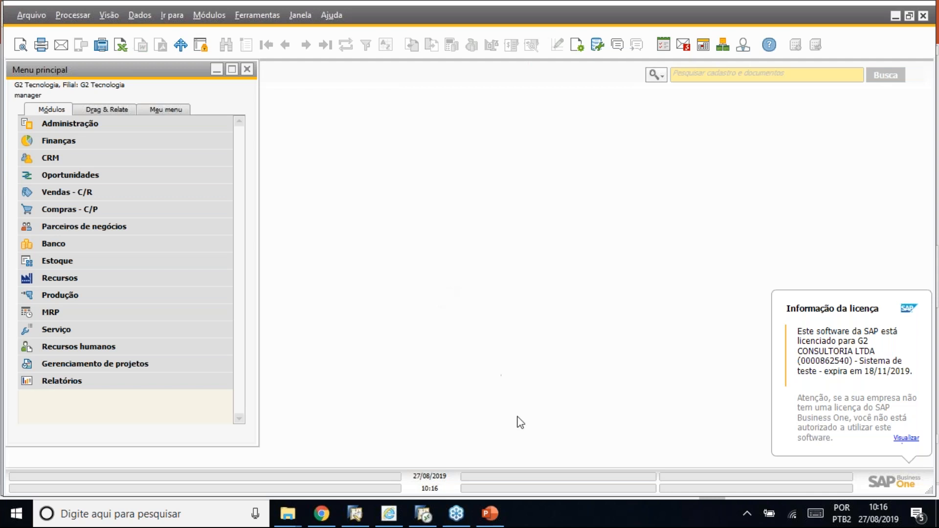
left_click(423, 515)
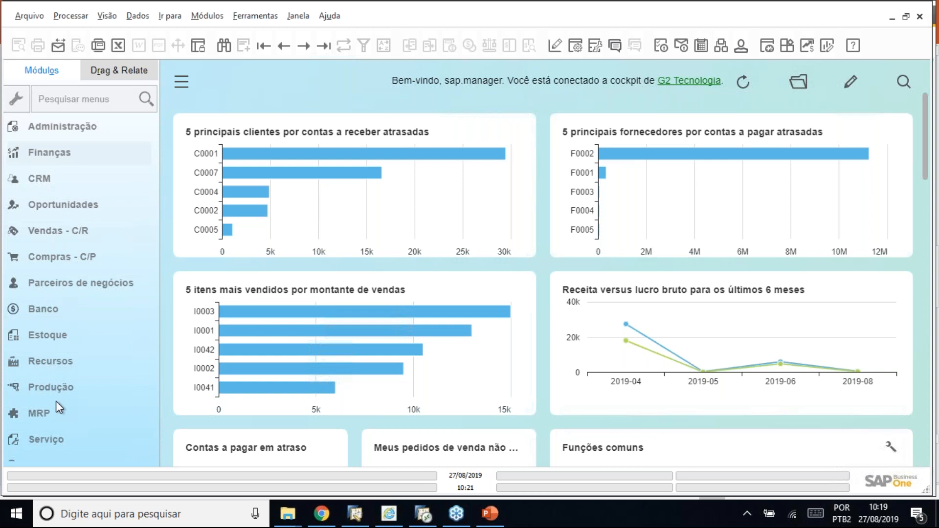
Step: Widen the module list in Vendas - C/R and open the Pedido de venda form
left_click(64, 233)
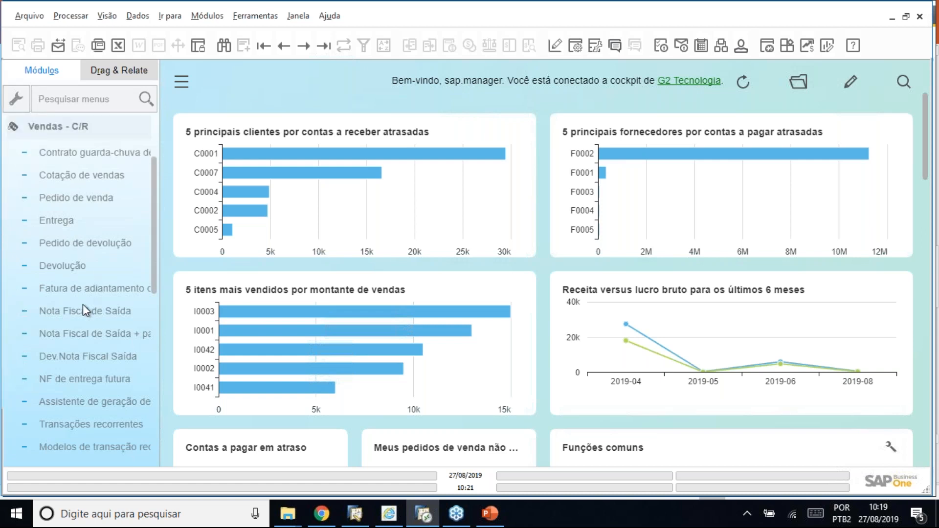
left_click_drag(160, 361, 208, 362)
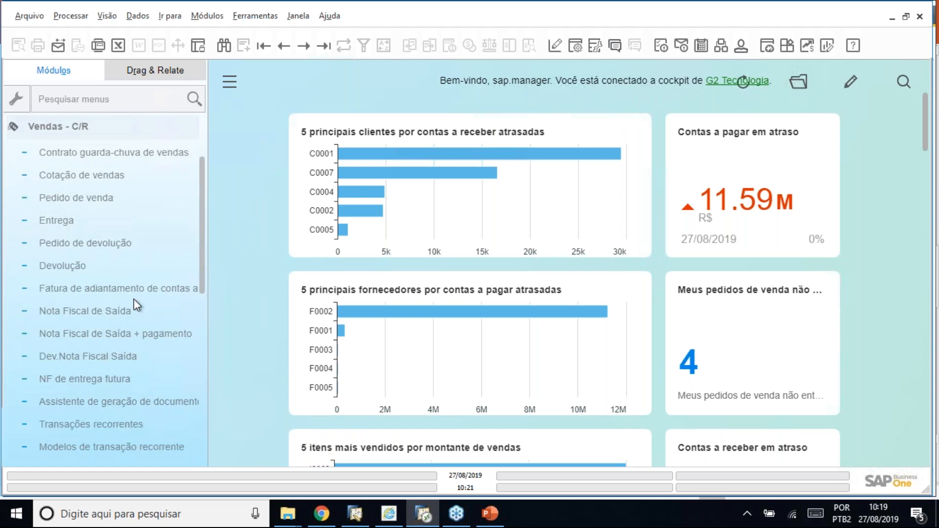
left_click(77, 198)
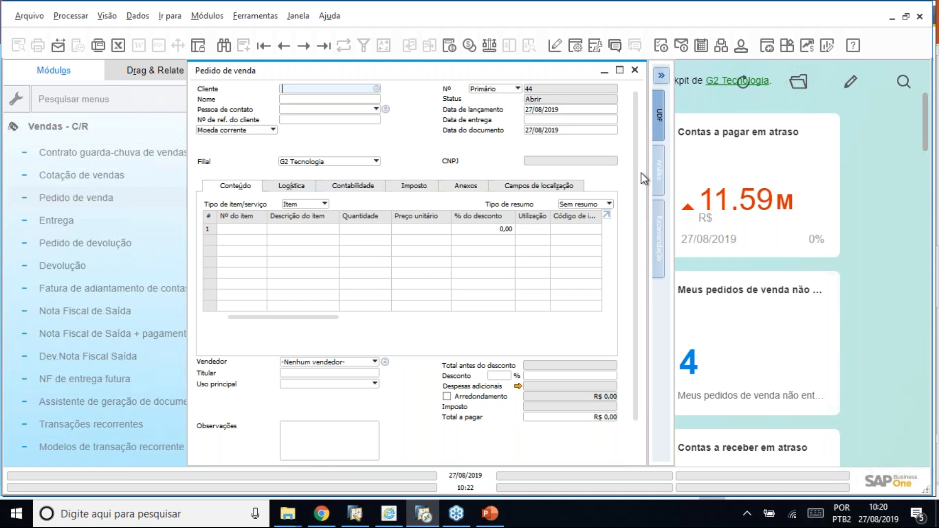
Step: Put the sales order form in find mode and retrieve the existing order by its document number
left_click(223, 46)
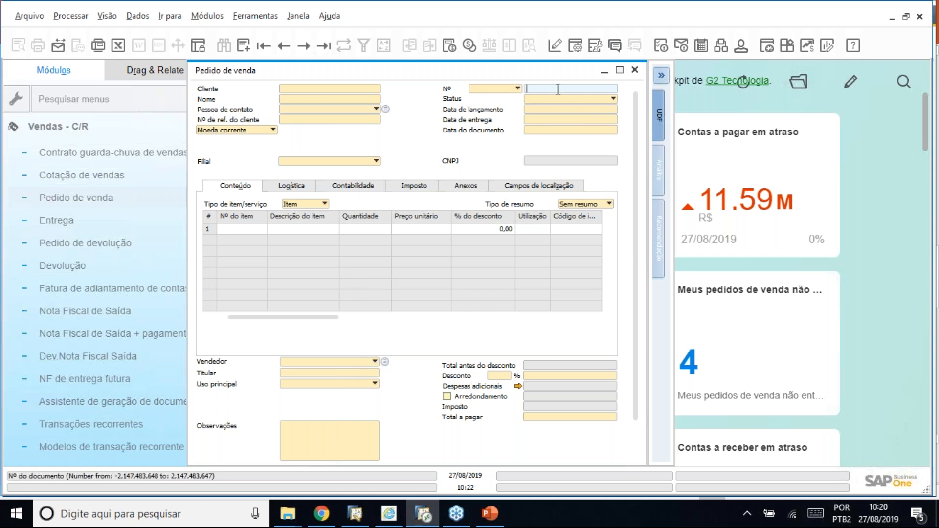
type("42")
left_click_drag(564, 90, 514, 89)
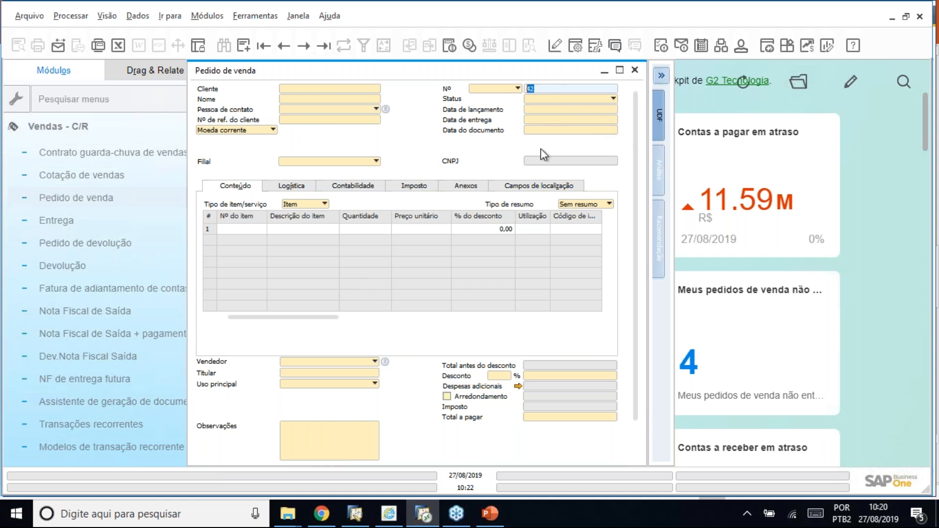
key("Return")
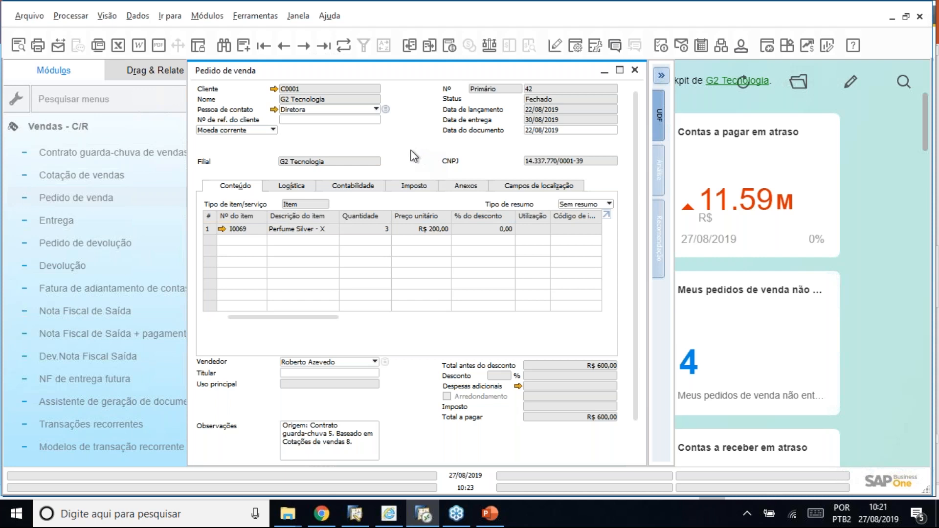
Step: Show the relationship map of the sales order and rearrange the order, purchase order and quotation boxes
right_click(413, 112)
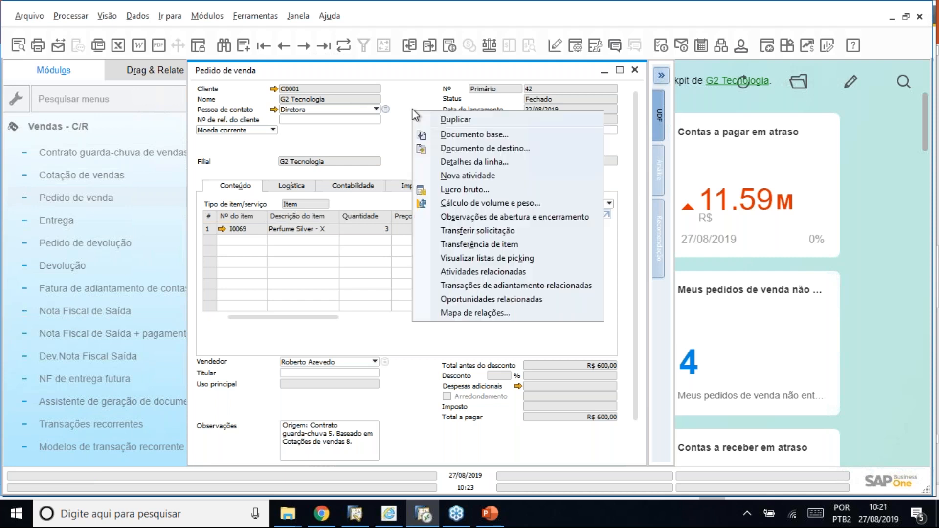
left_click(488, 313)
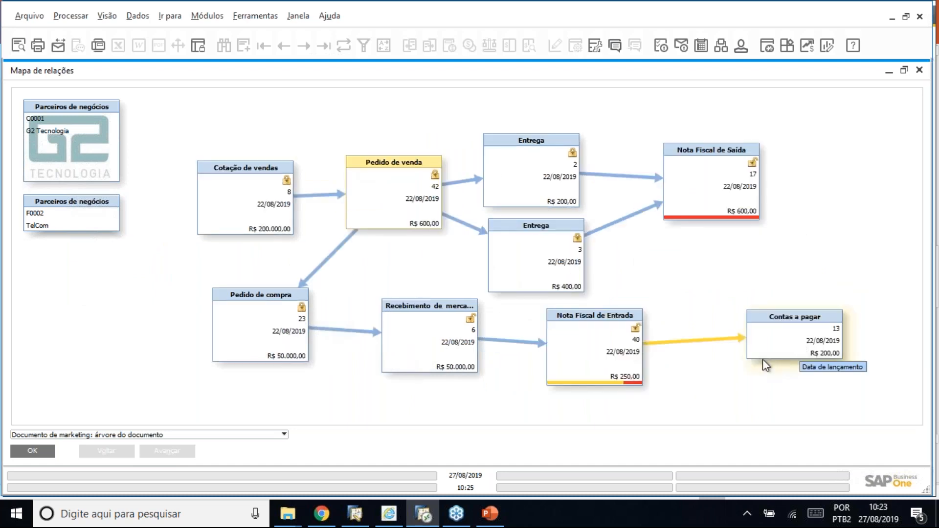
mouse_move(631, 387)
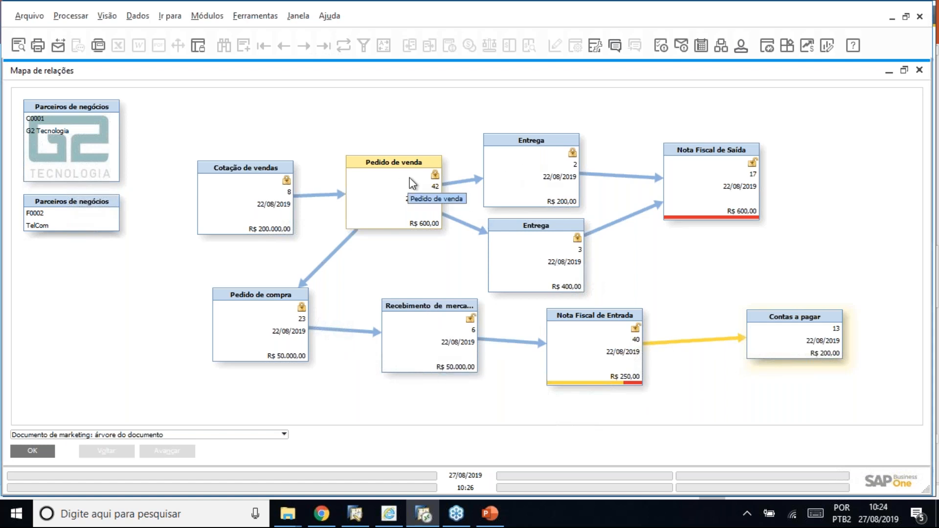
left_click(401, 187)
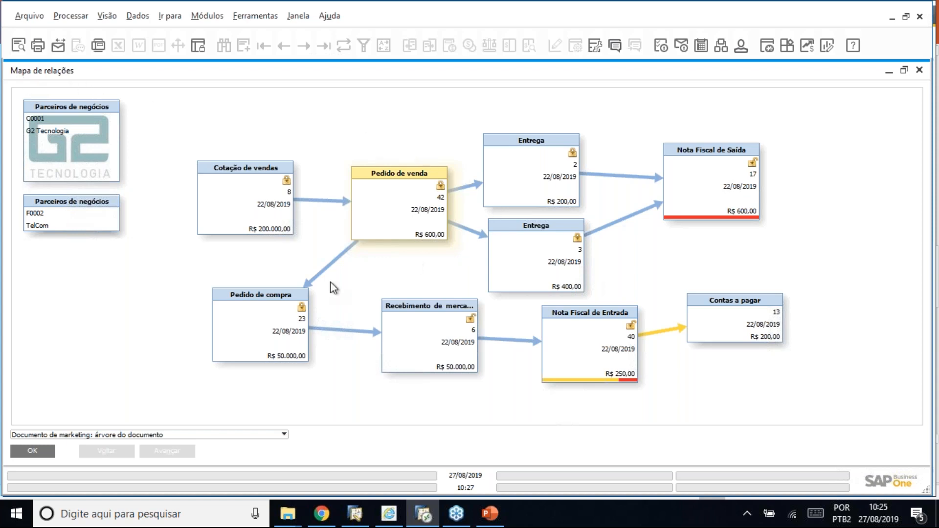
left_click_drag(278, 320, 201, 365)
left_click_drag(237, 215, 210, 193)
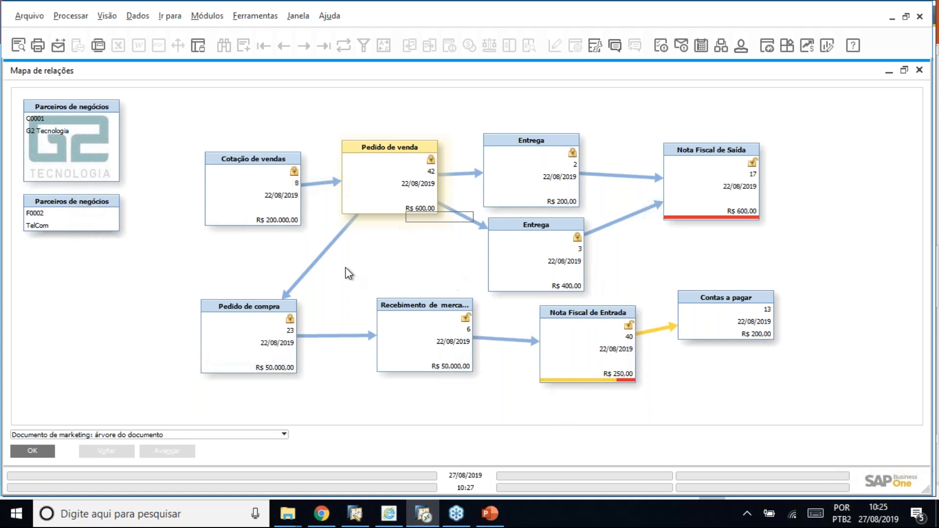
Step: View the Pedido de compra document from the relationship map and close it again
double_click(252, 347)
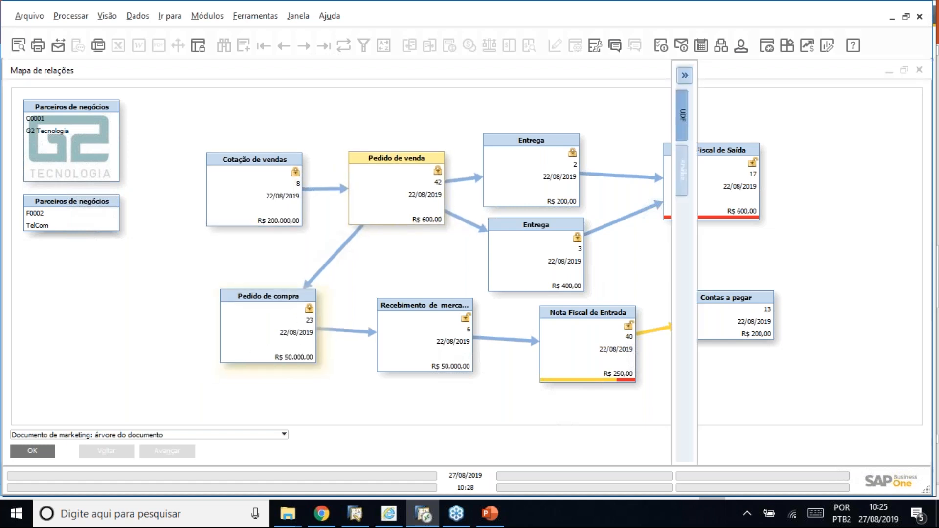
left_click(659, 70)
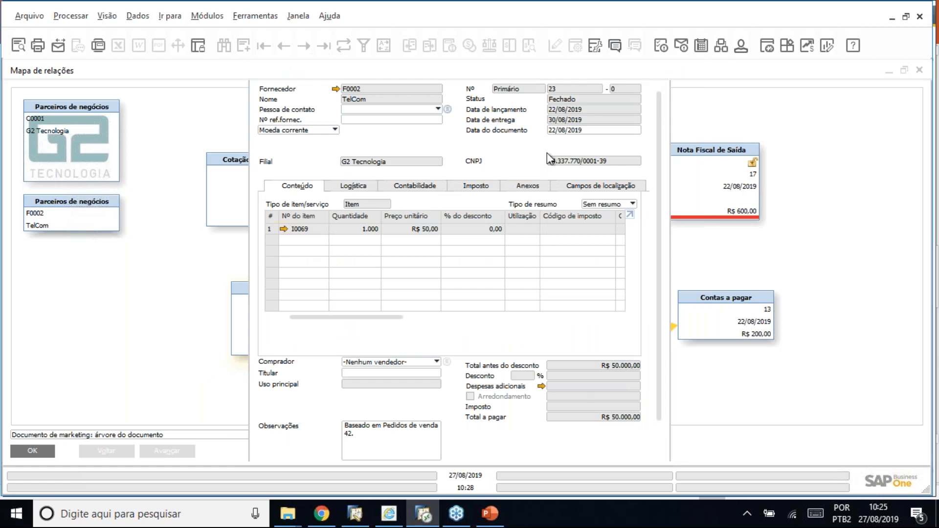
double_click(272, 328)
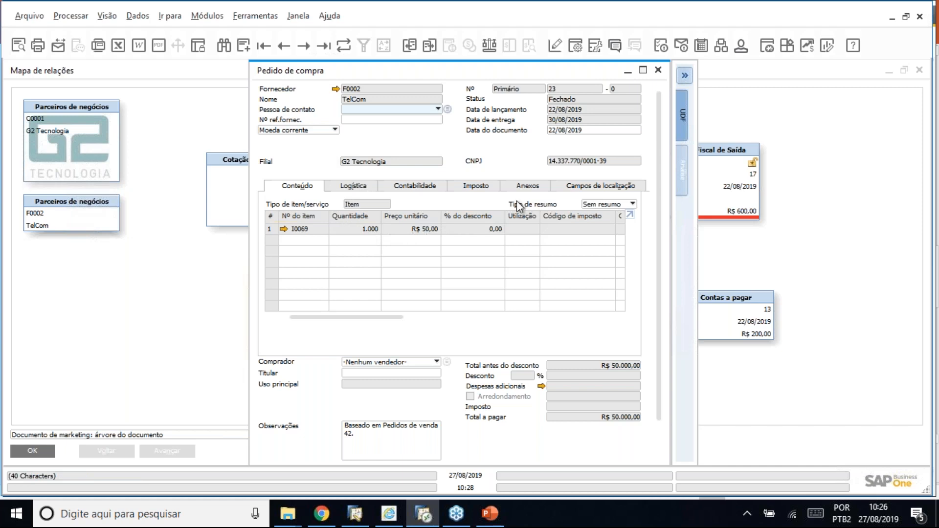
left_click(658, 70)
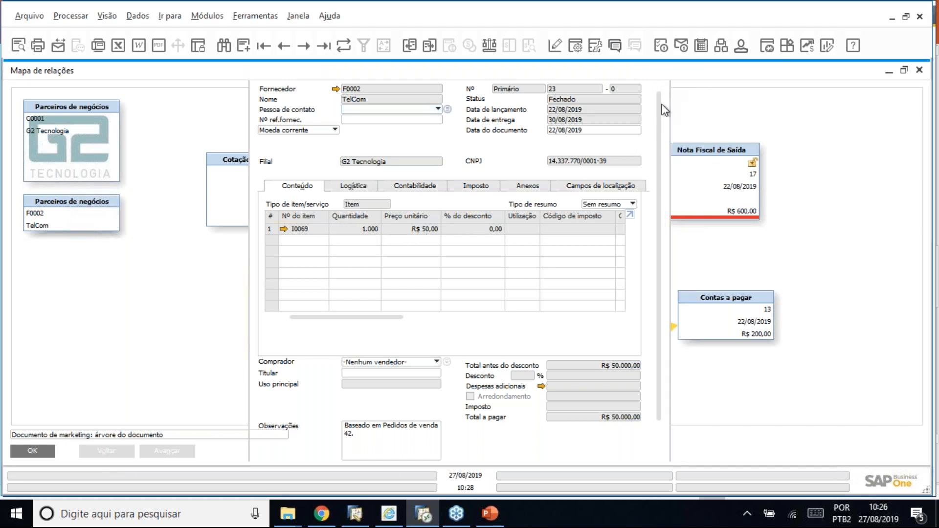
Step: Examine the Contas a pagar document from the map in a restored window, including its balance columns, and close it
double_click(731, 319)
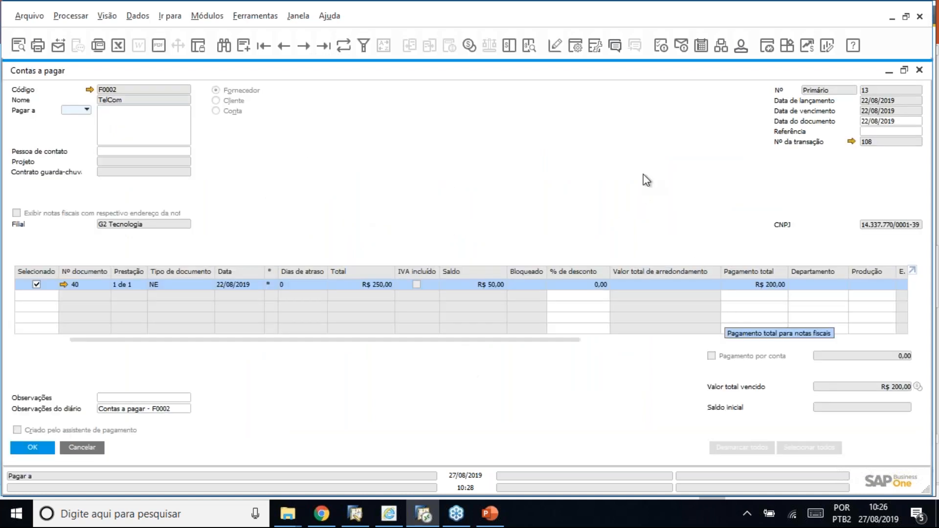
double_click(598, 75)
left_click_drag(598, 76, 564, 78)
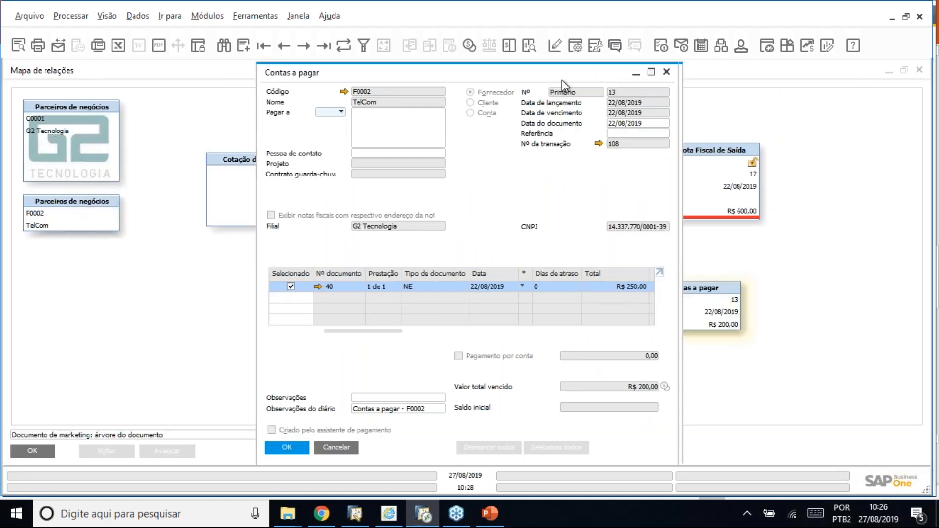
left_click_drag(359, 332, 440, 338)
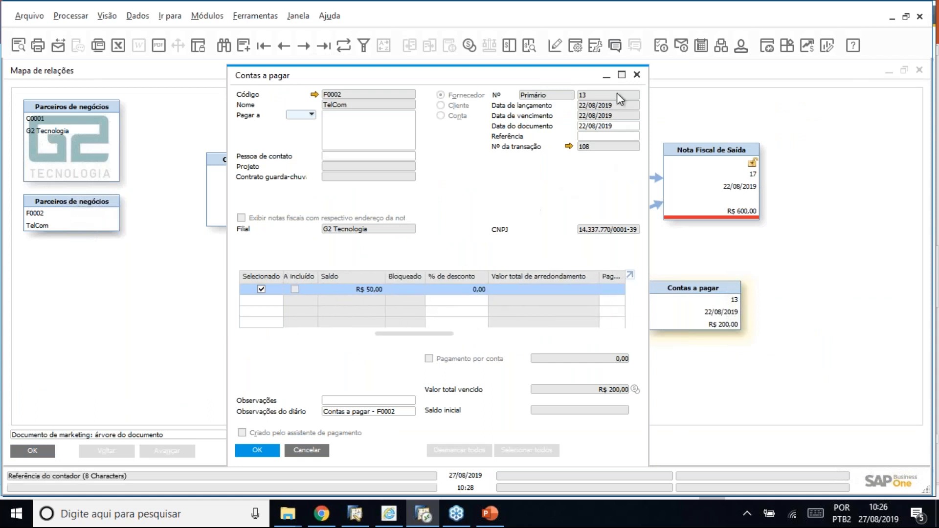
left_click(637, 74)
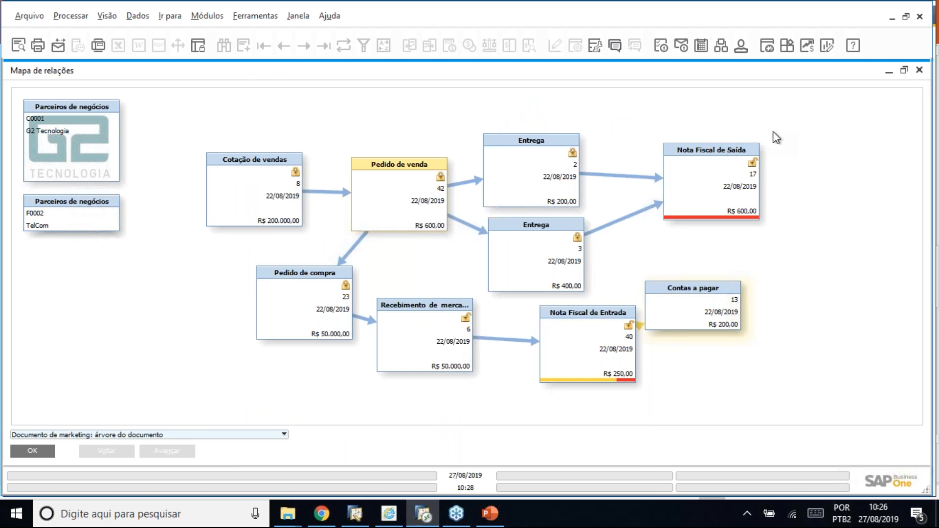
Step: Restore the relationship map to a smaller window and close both the map and the sales order
double_click(742, 77)
left_click_drag(743, 83, 429, 136)
left_click(594, 124)
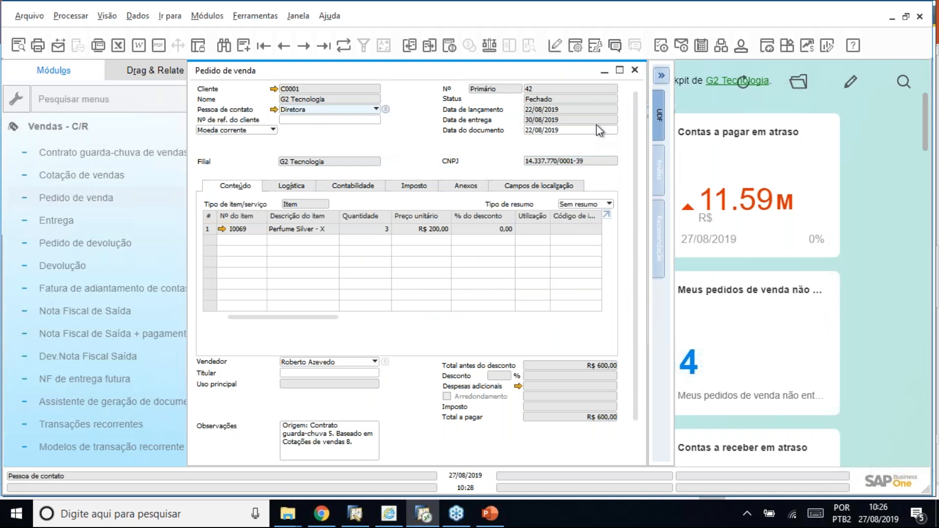
left_click(637, 71)
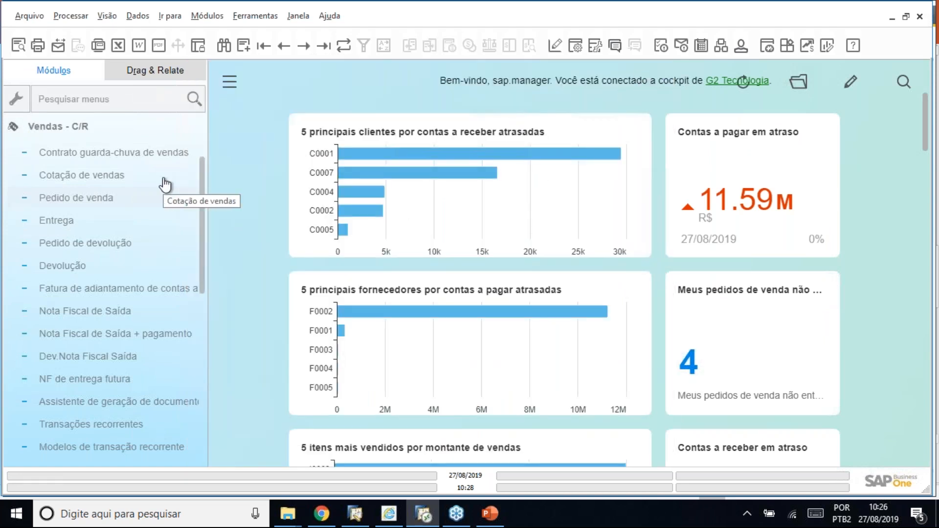
Step: Switch to the GoToWebinar event details page in Chrome and return to SAP Business One
left_click(184, 198)
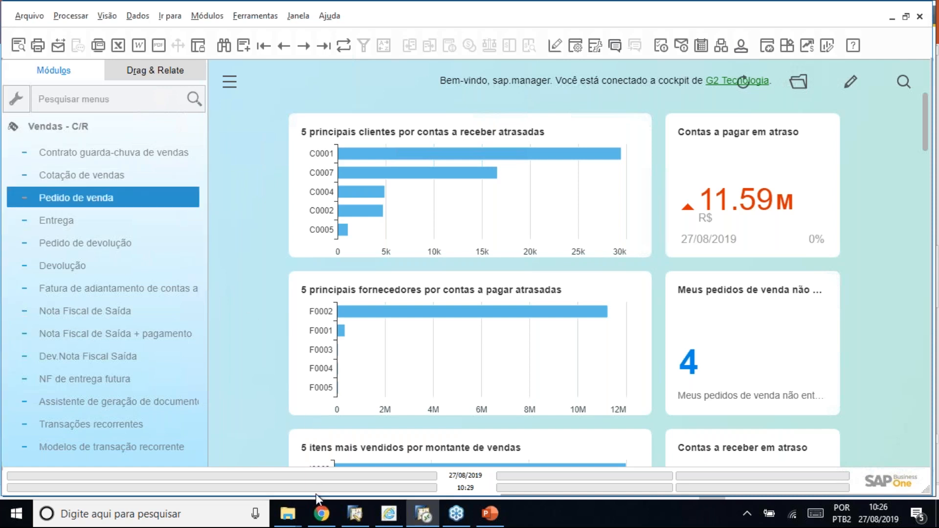
left_click(321, 523)
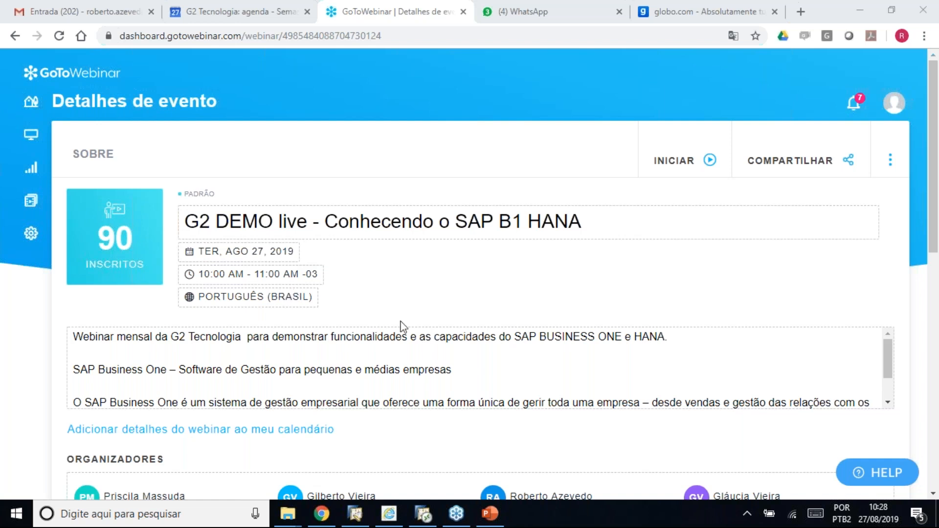
left_click(422, 514)
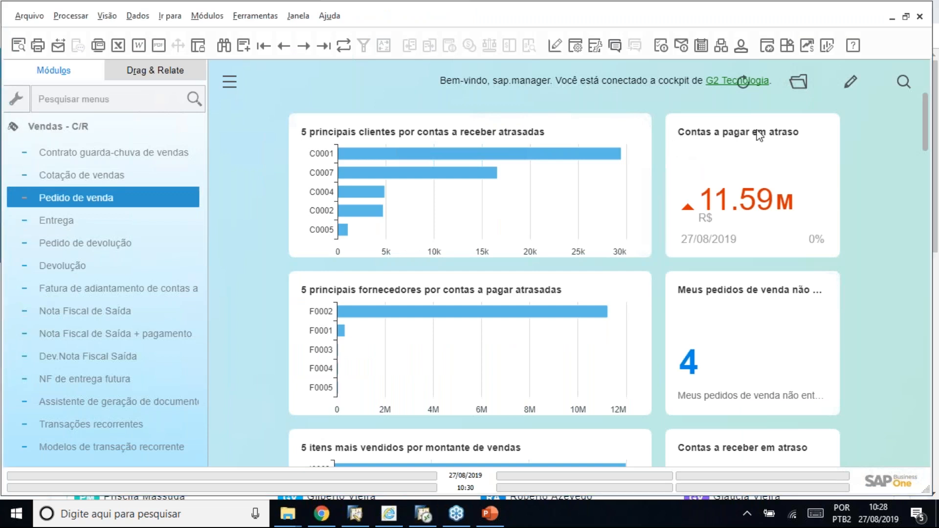
Step: Reopen the Pedido de venda form and look up the same sales order by its document number
left_click(118, 195)
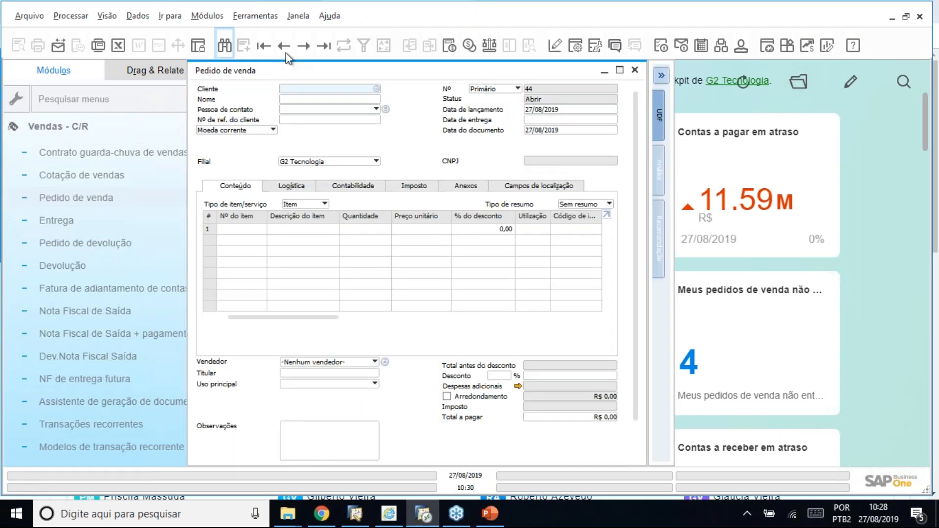
type("42")
key("Return")
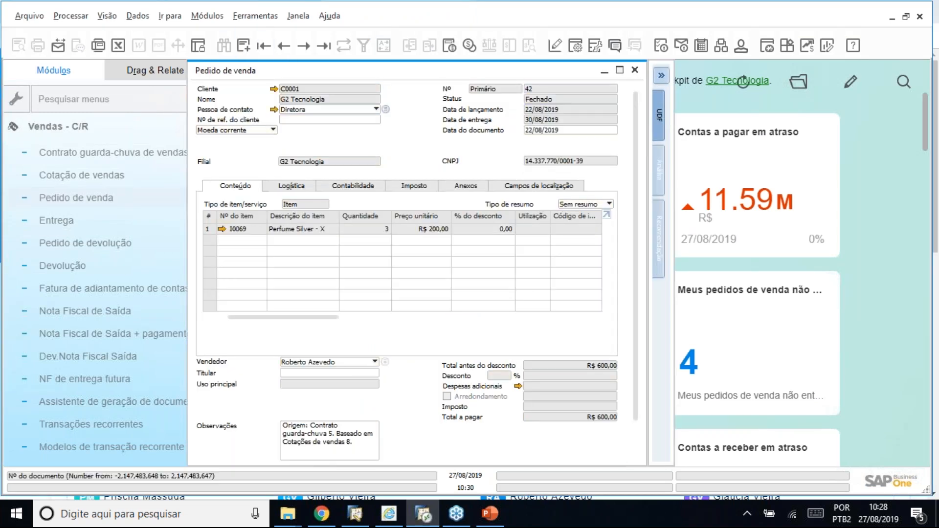
Step: Bring up the Mapa de relações for the retrieved order and maximize its window
right_click(425, 126)
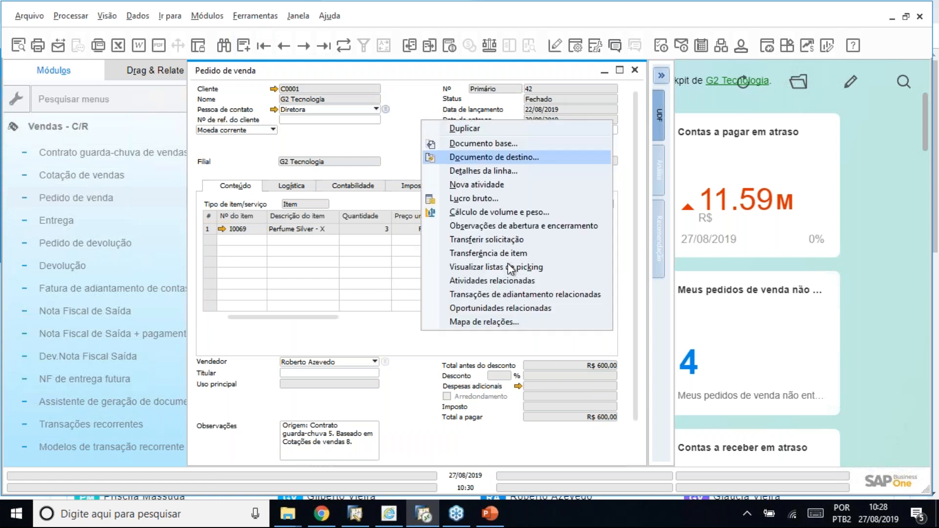
left_click(517, 321)
left_click(575, 125)
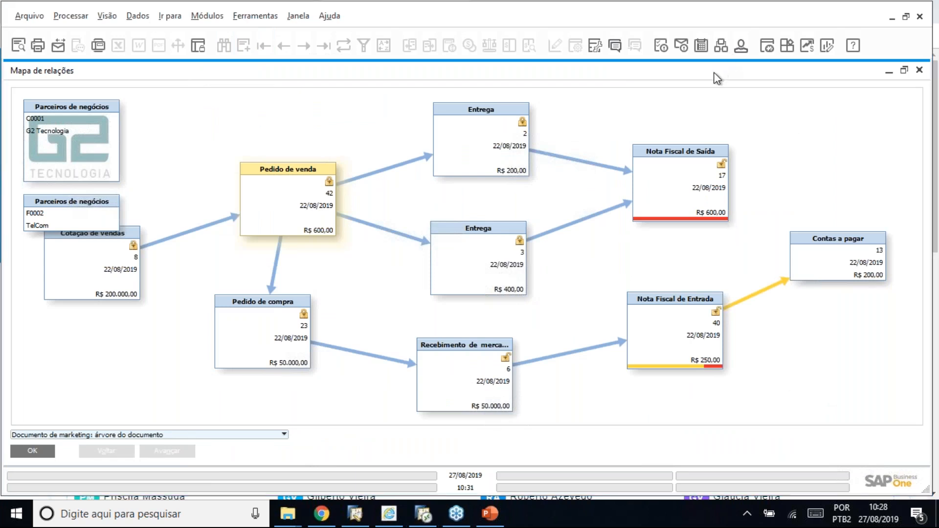
Step: Close the relationship map and sales order windows, and collapse the Vendas - C/R module
double_click(700, 75)
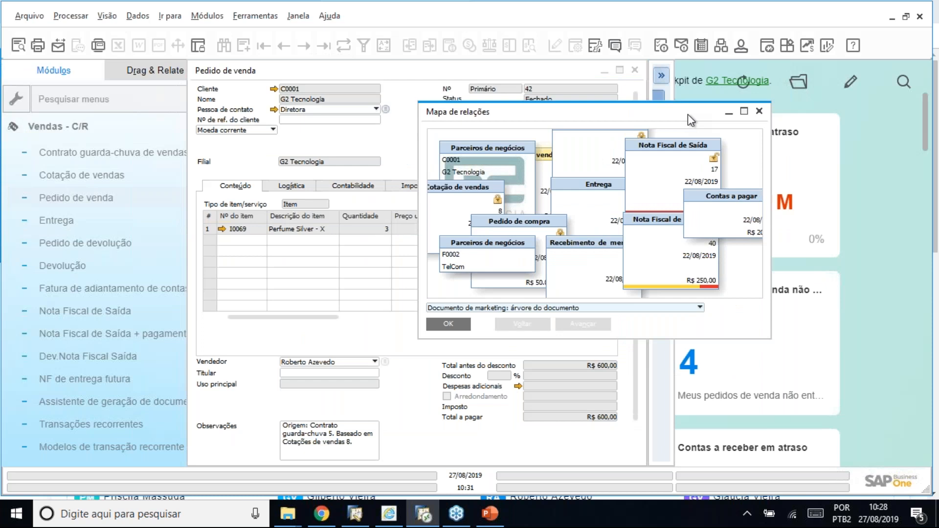
left_click(759, 111)
left_click(635, 70)
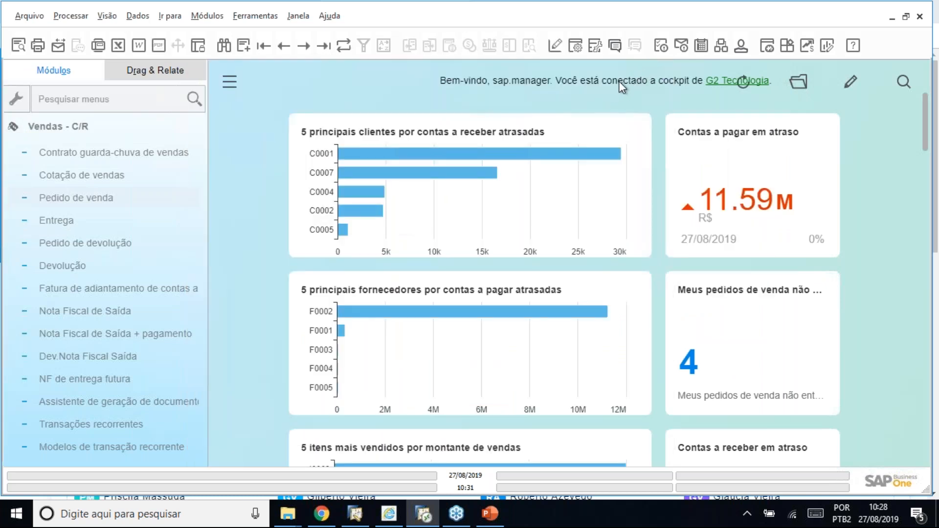
left_click(73, 127)
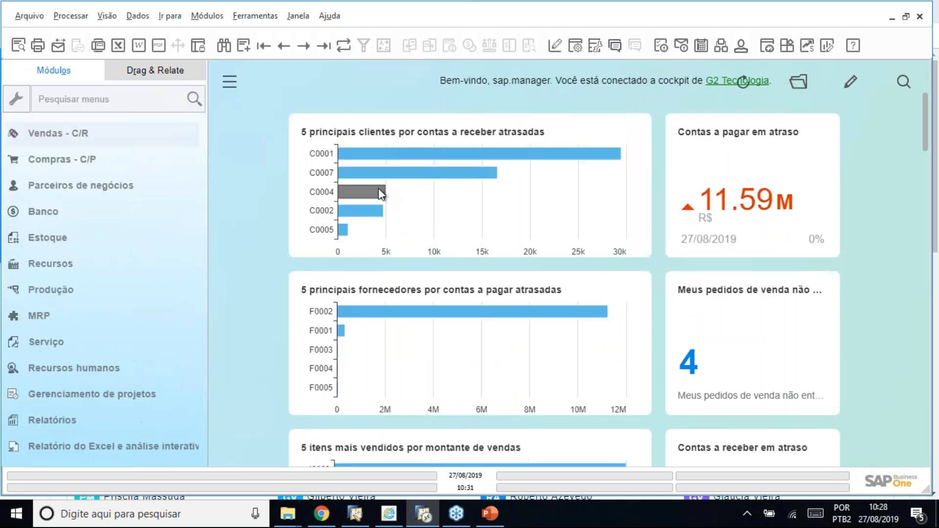
left_click(50, 136)
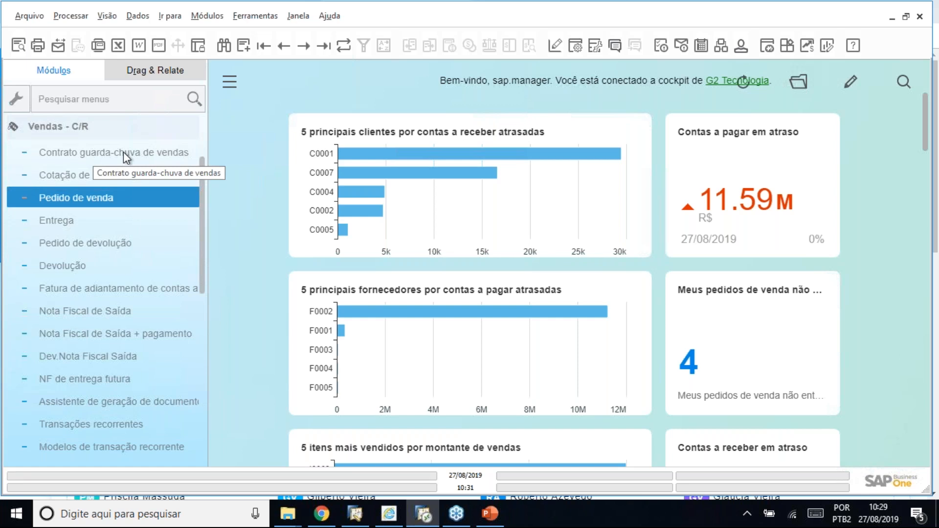
left_click(128, 181)
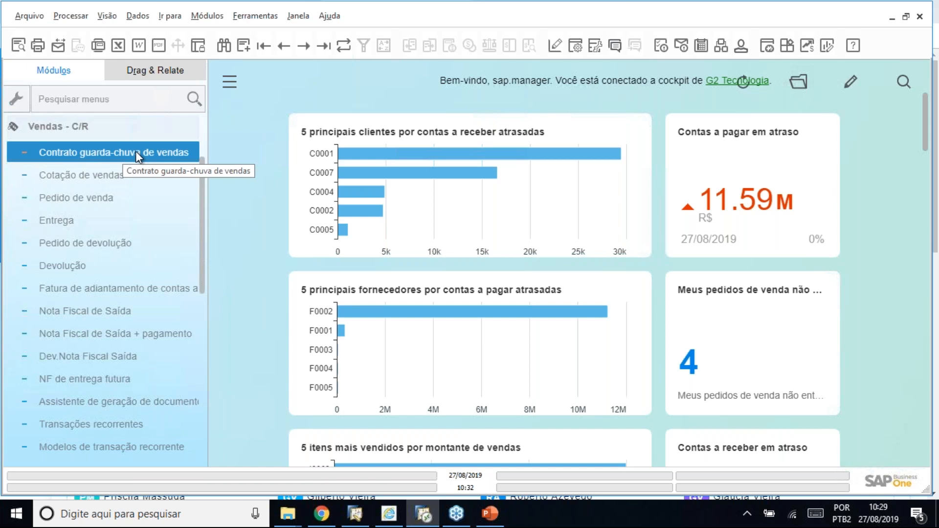
left_click(124, 138)
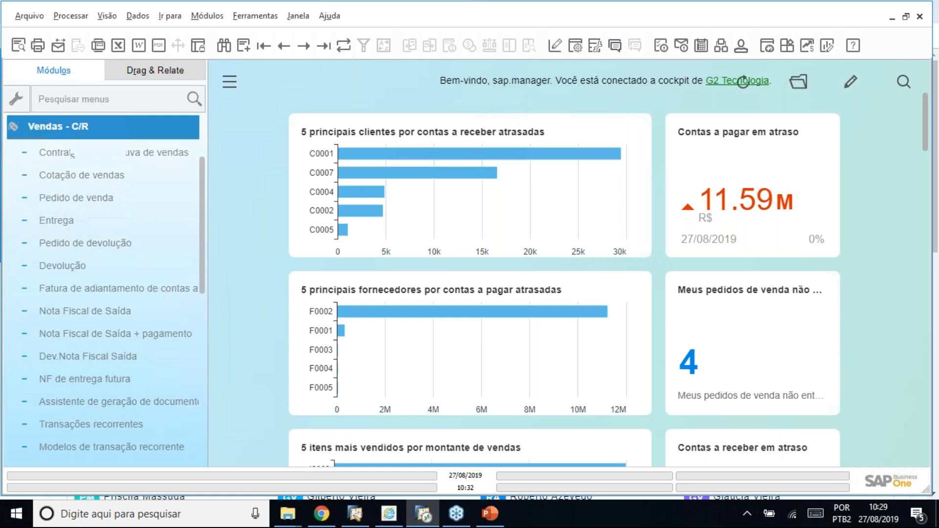
left_click(81, 176)
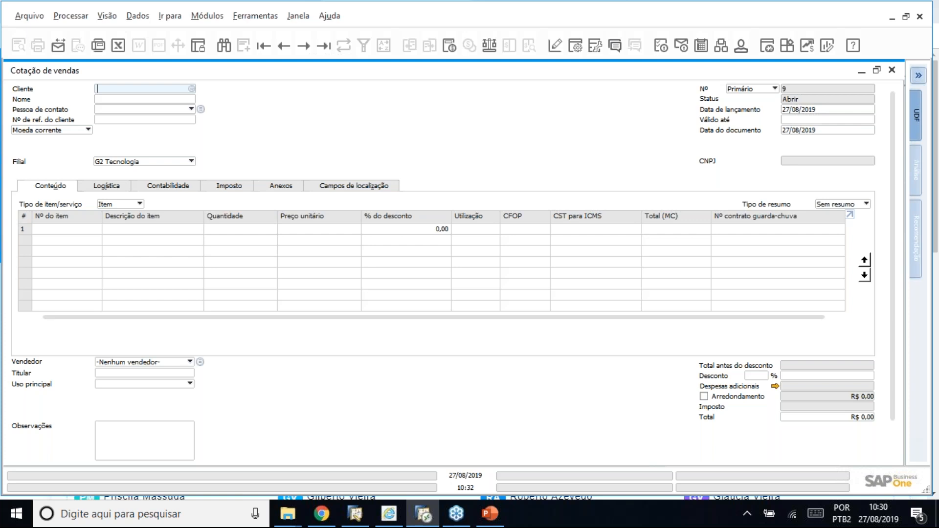
left_click(892, 70)
left_click(117, 135)
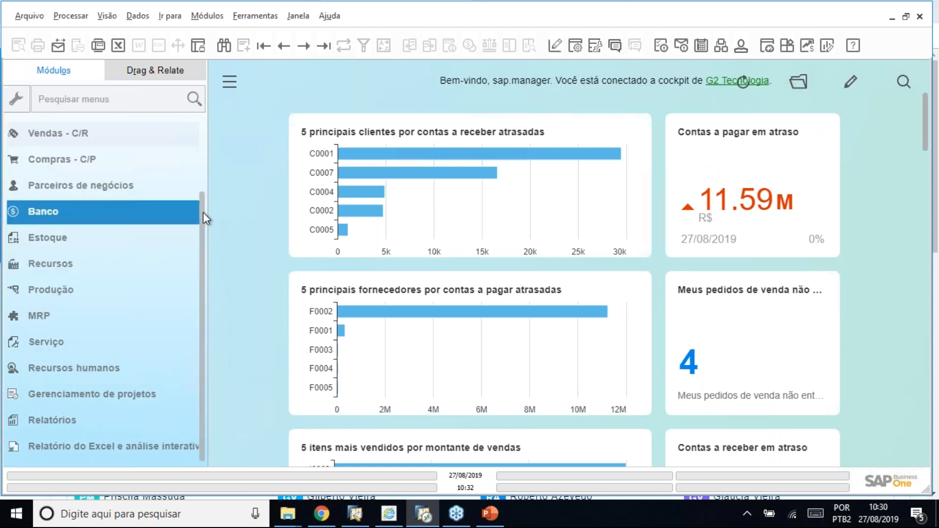
Step: Expand the Vendas - C/R module and open a blank Cotação de vendas form
scroll(198, 149, "up", 2)
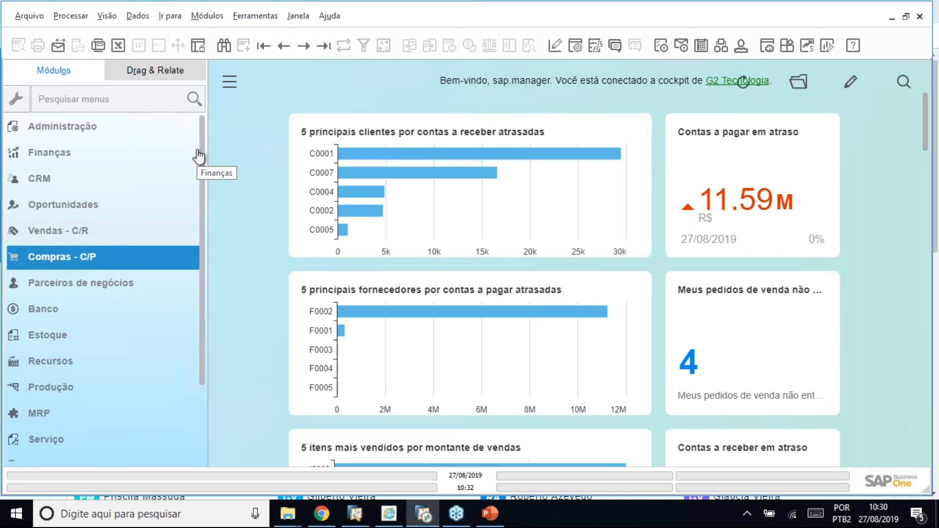
left_click(52, 177)
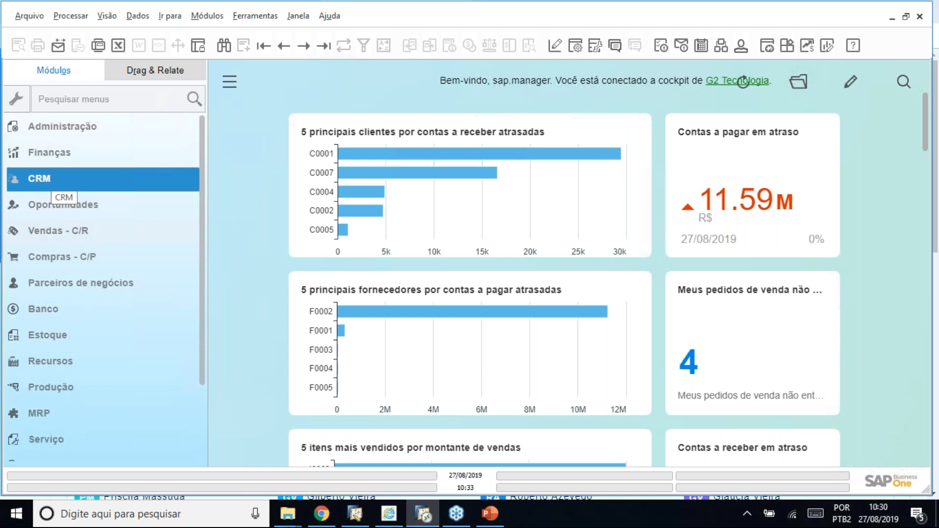
left_click(66, 236)
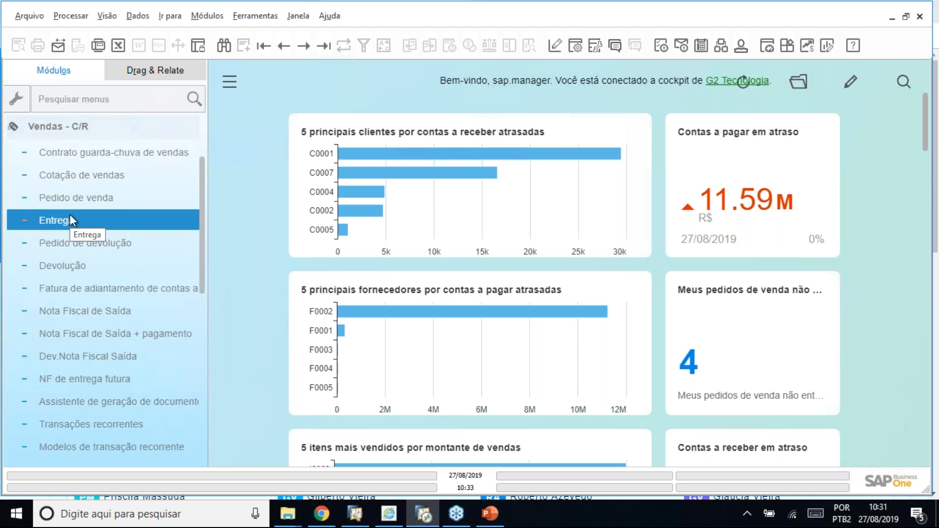
left_click(95, 179)
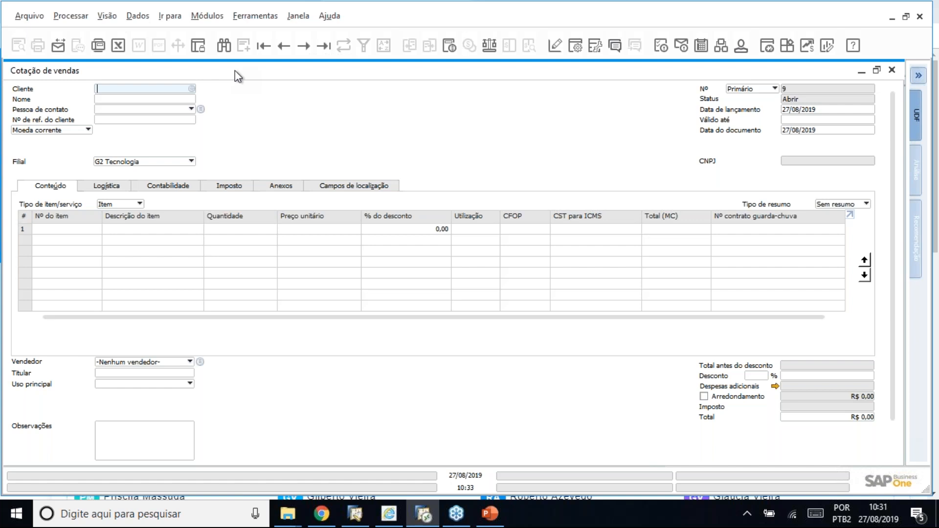
Step: Open a new business partner record from the quotation's customer list, review its contact, address and payment terms pages, and close it unsaved
left_click(192, 88)
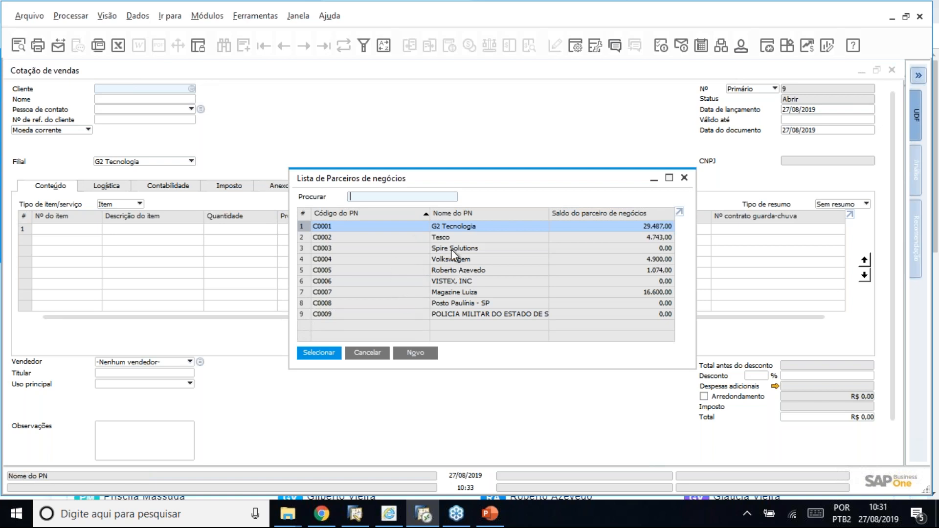
left_click(416, 354)
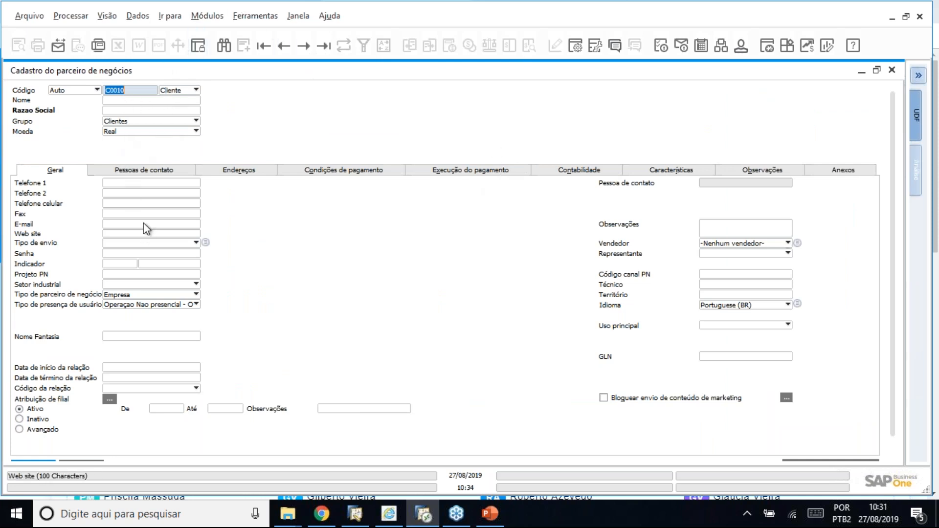
left_click(136, 171)
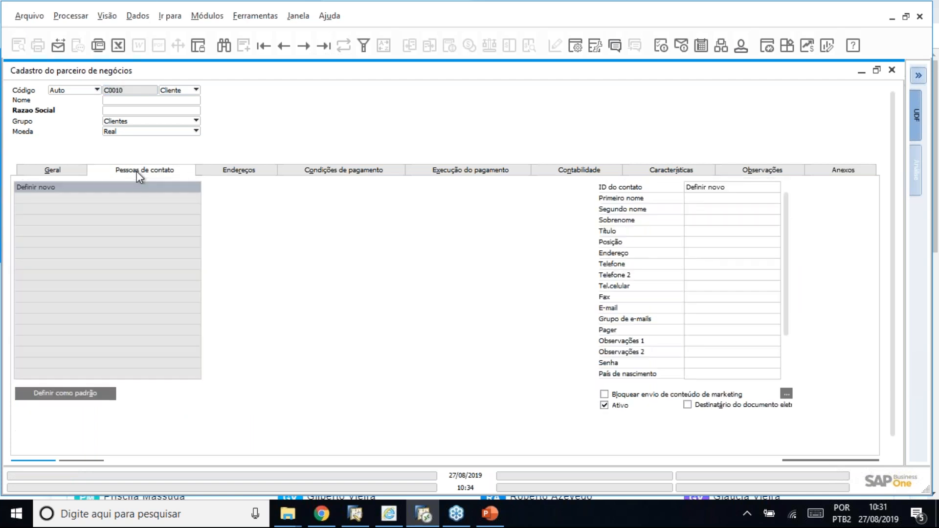
left_click(249, 170)
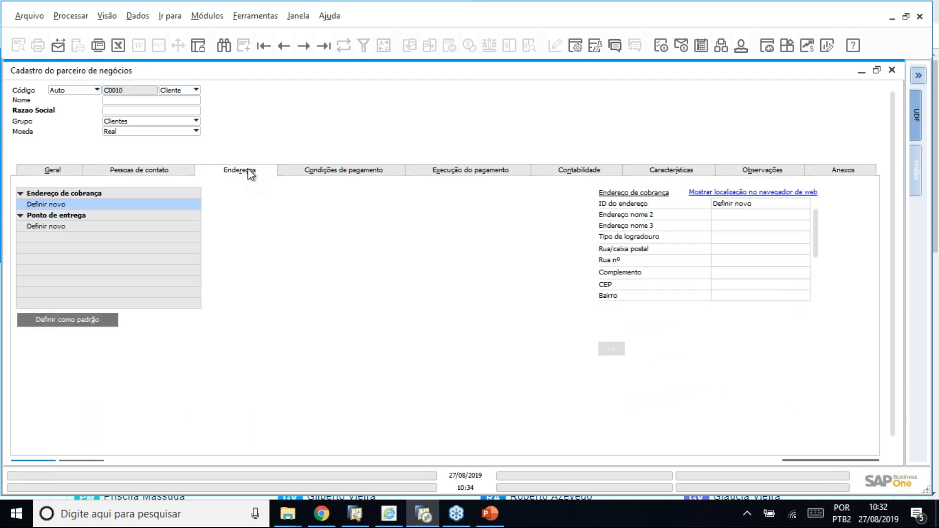
left_click(318, 171)
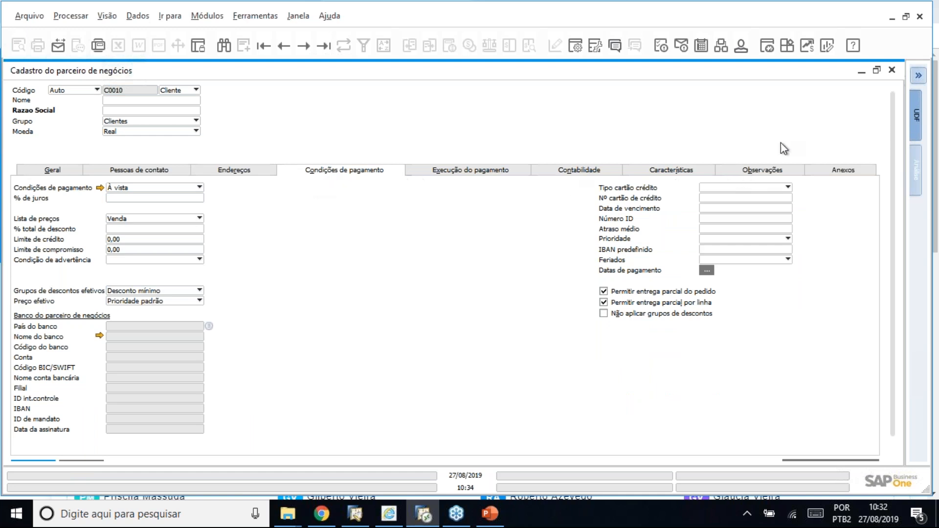
left_click(891, 73)
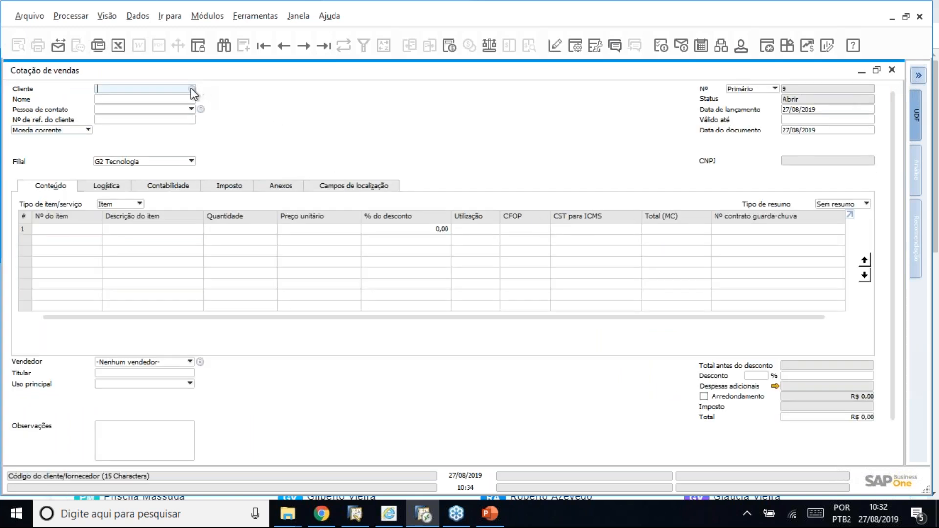
Step: Choose G2 Tecnologia as the quotation's customer and review the posting date, validity date and available Filial options
left_click(192, 89)
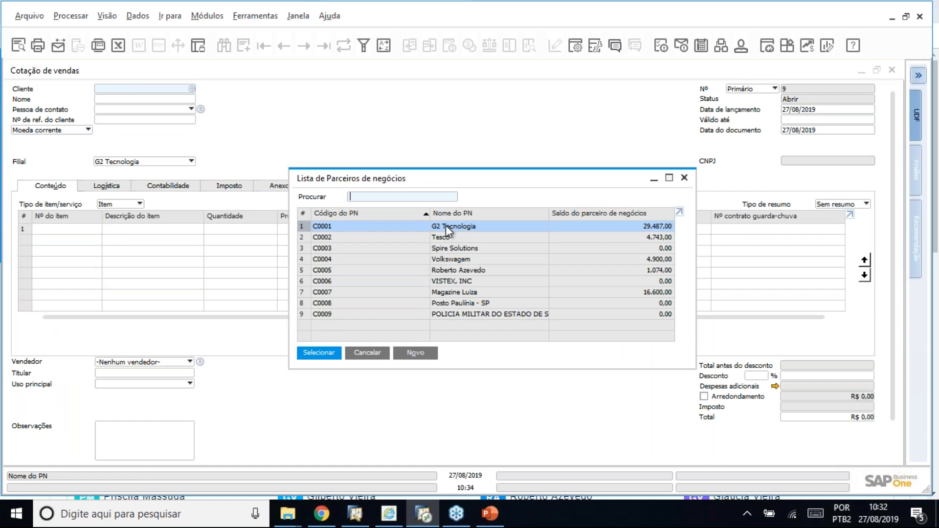
double_click(446, 226)
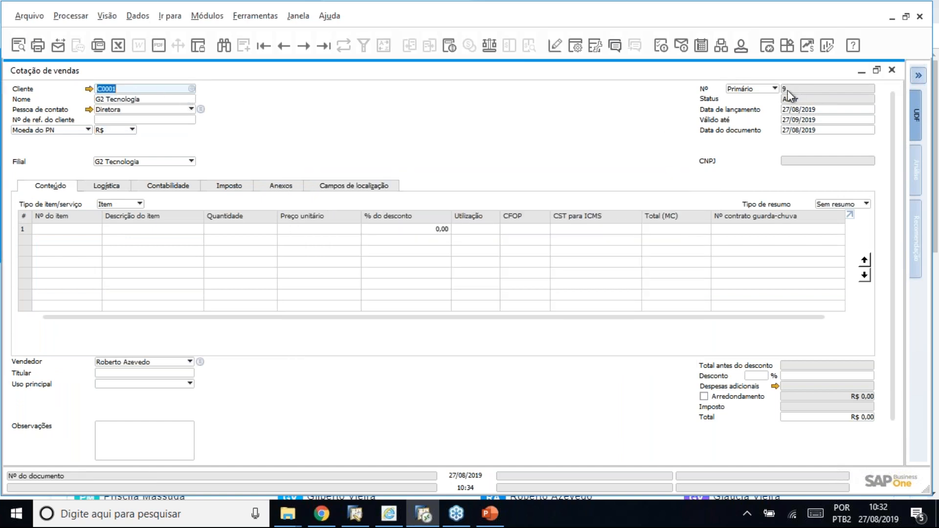
left_click(823, 109)
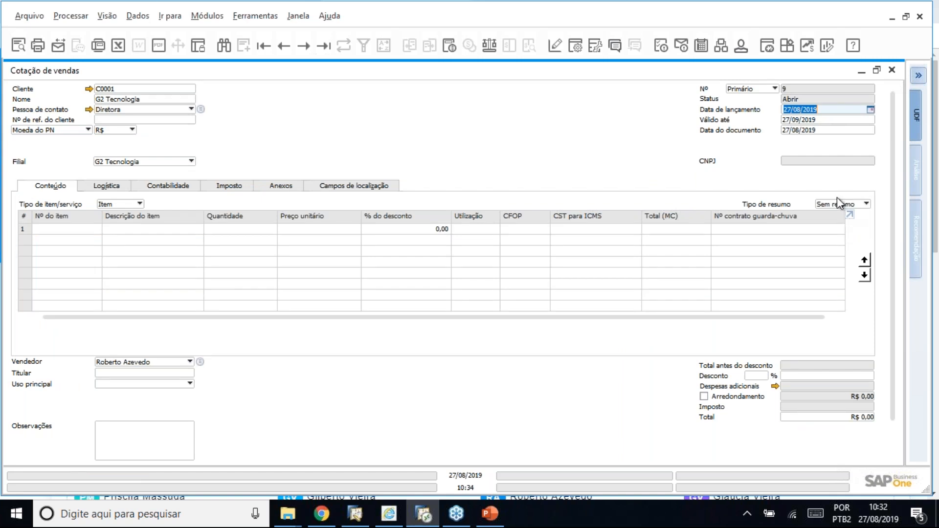
left_click(822, 120)
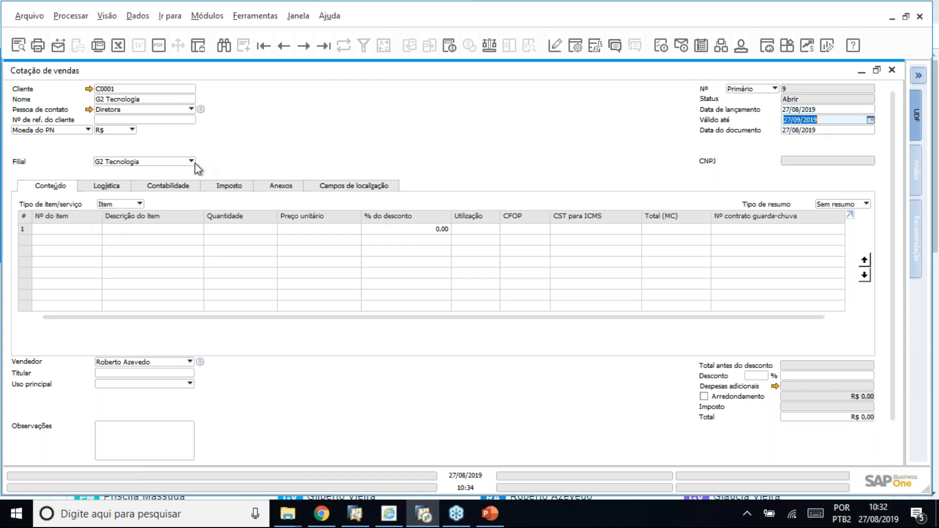
left_click(193, 162)
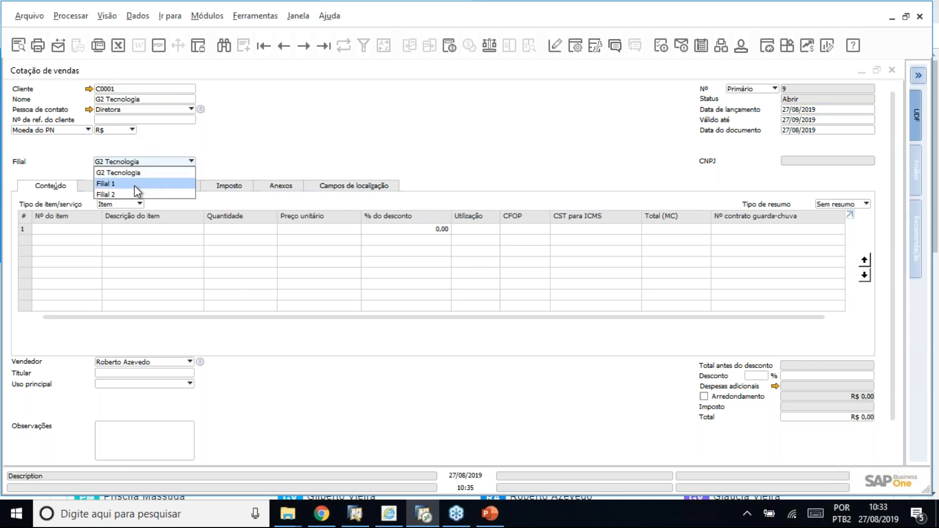
left_click(257, 167)
Step: Browse the item list for the quotation's first row and add item I0001, Celular Samsung j7
left_click(78, 228)
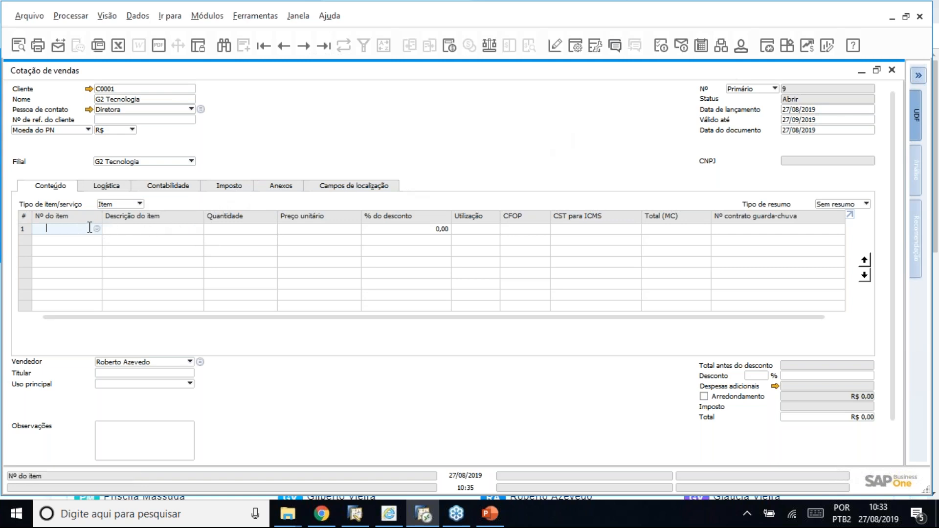
left_click(43, 227)
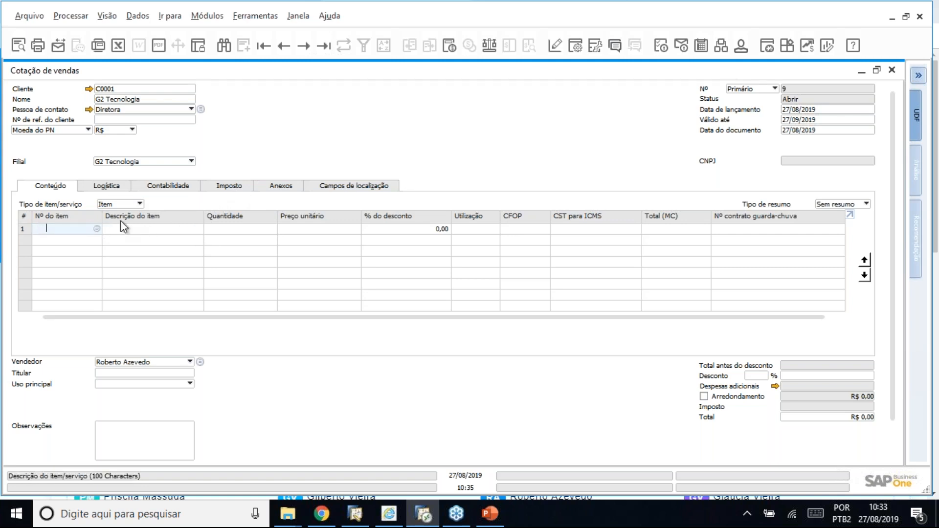
left_click(97, 229)
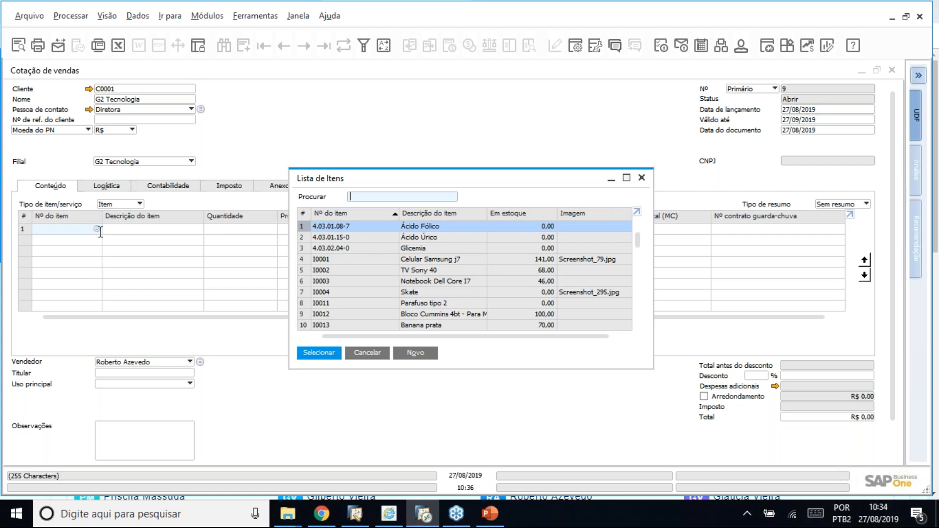
left_click(434, 274)
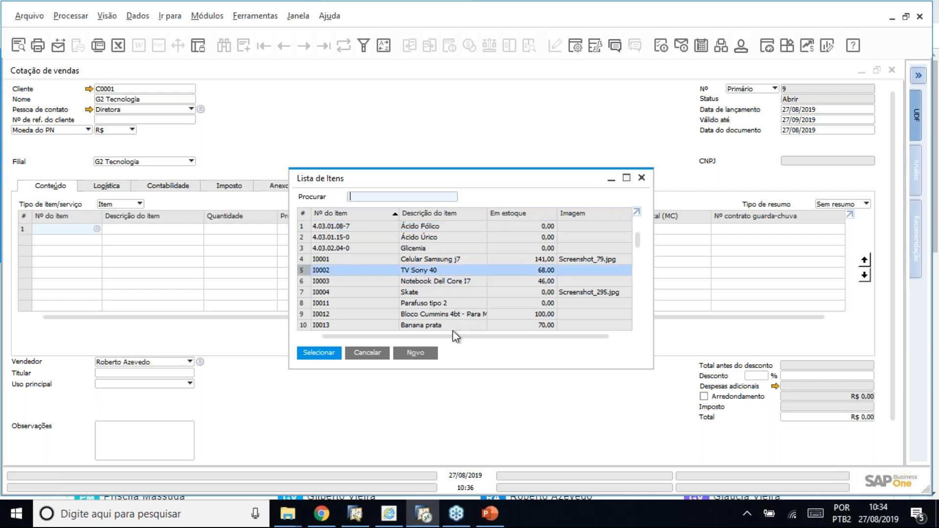
key("Up")
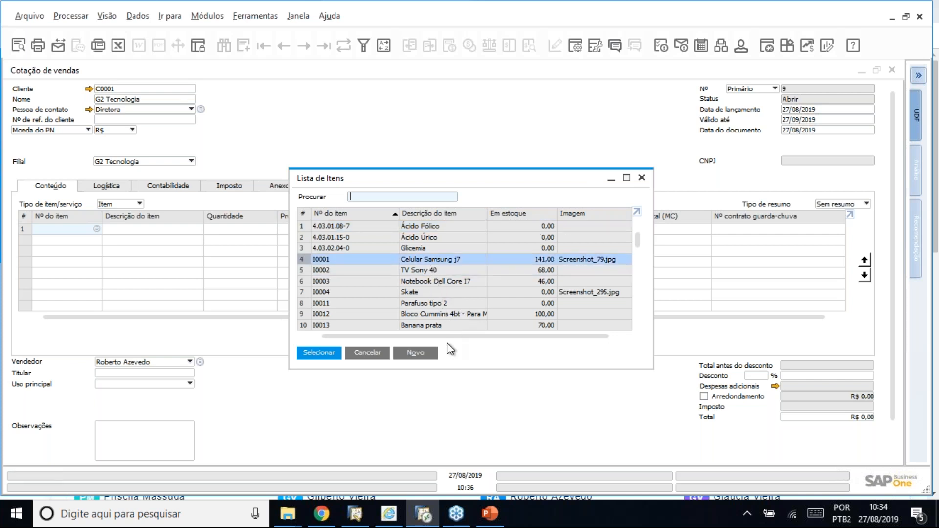
key("Down")
key("Down")
key("Down")
key("Down")
scroll(454, 327, "down", 1)
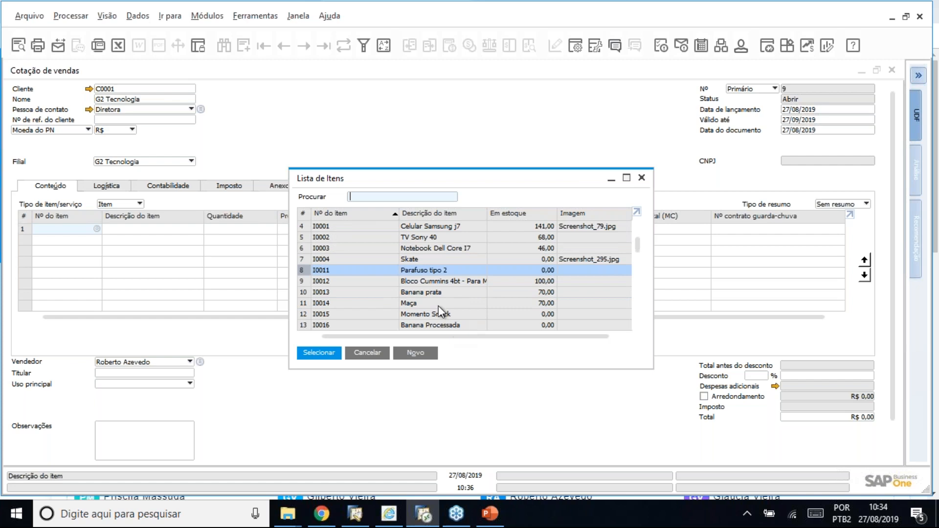
left_click(433, 294)
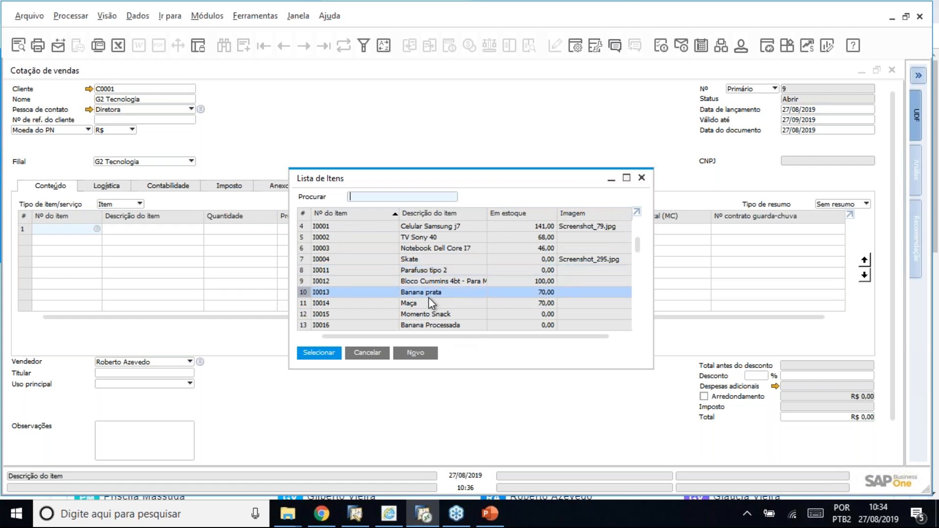
scroll(429, 297, "down", 2)
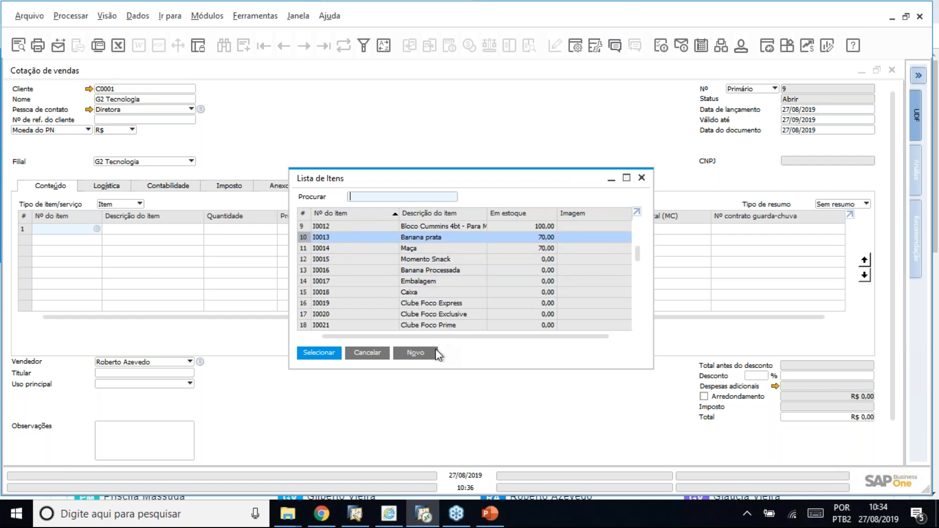
left_click(423, 294)
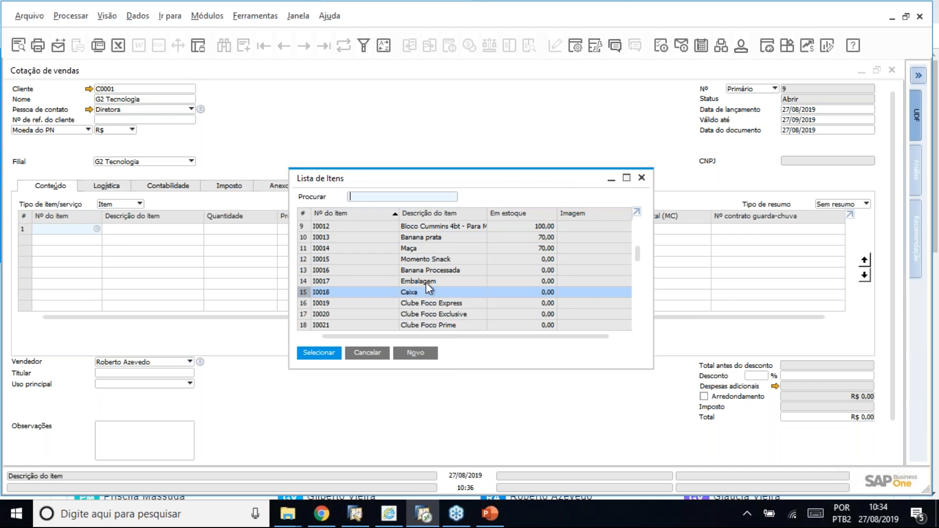
left_click(426, 282)
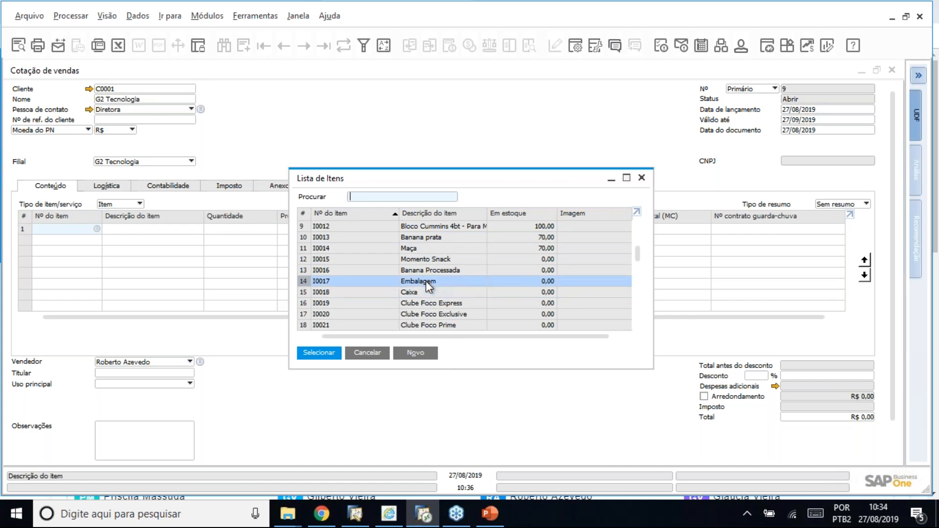
scroll(428, 286, "up", 3)
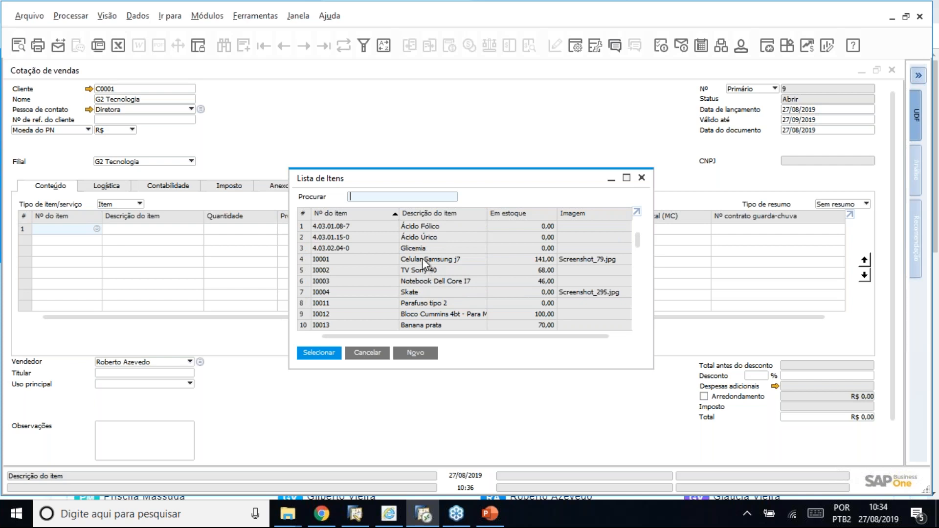
left_click(426, 261)
key("Return")
Step: Add the range of items from Ácido Fólico through TV Sony 40 to the quotation, starting at the second row
left_click(65, 240)
key("Tab")
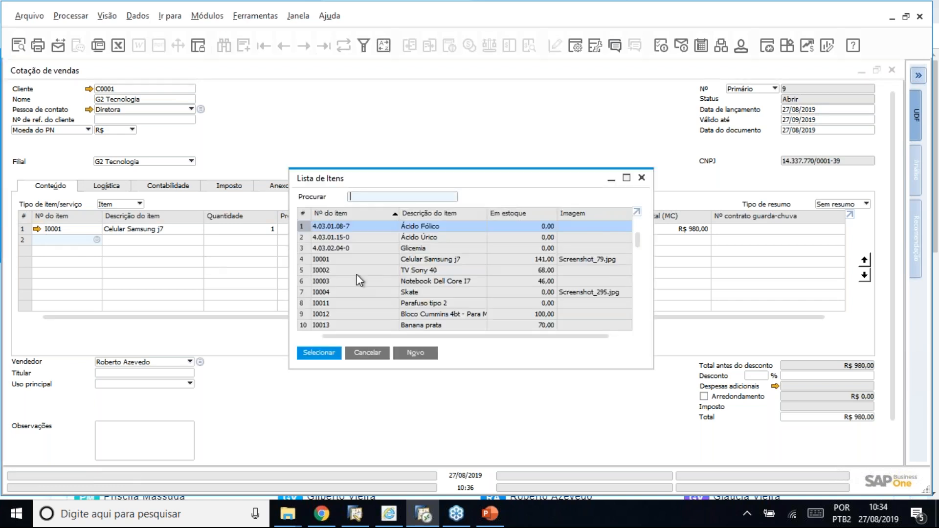
left_click(423, 272, "shift")
key("Return")
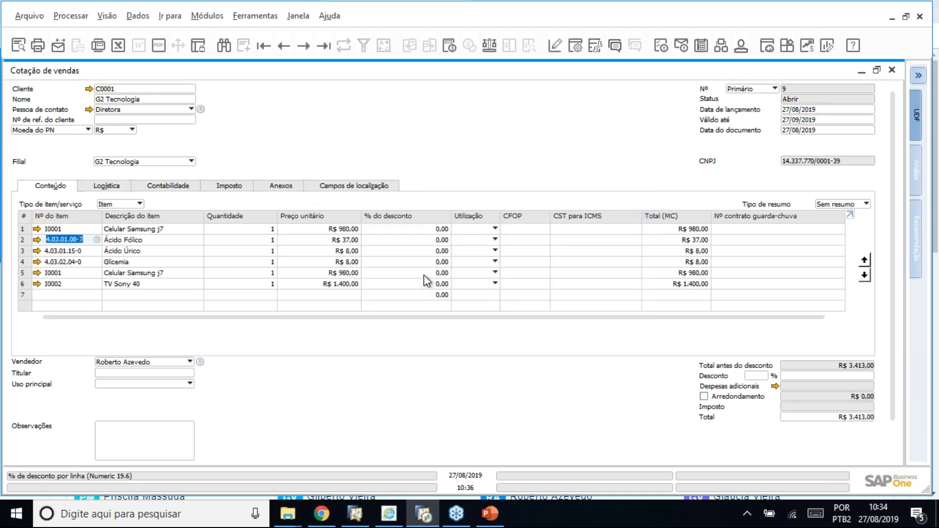
Step: Delete the quotation rows from the second to the sixth, keeping only the first Celular Samsung j7 row
right_click(23, 243)
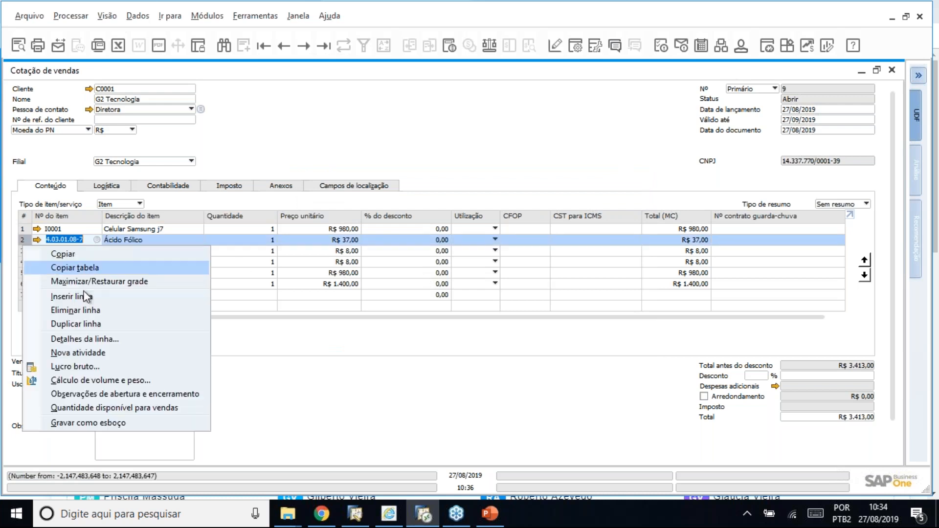
left_click(96, 310)
right_click(28, 245)
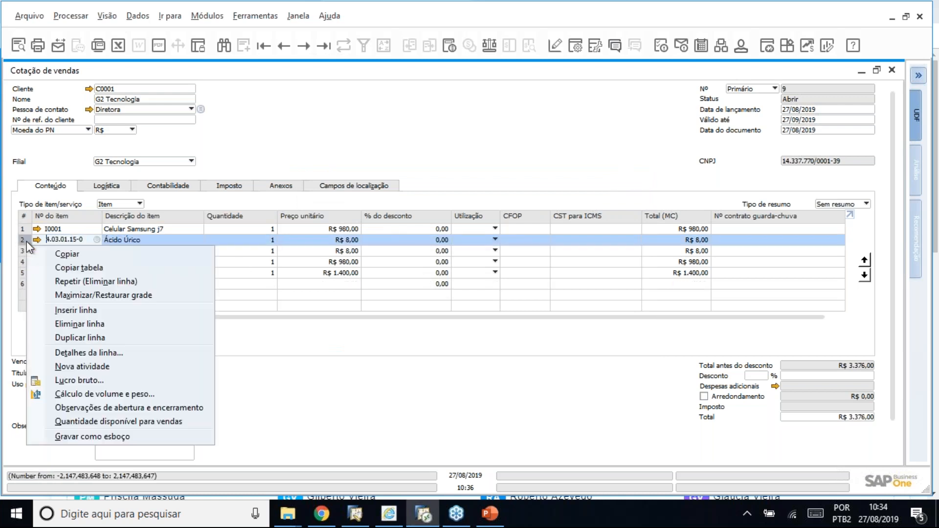
left_click(73, 324)
right_click(28, 245)
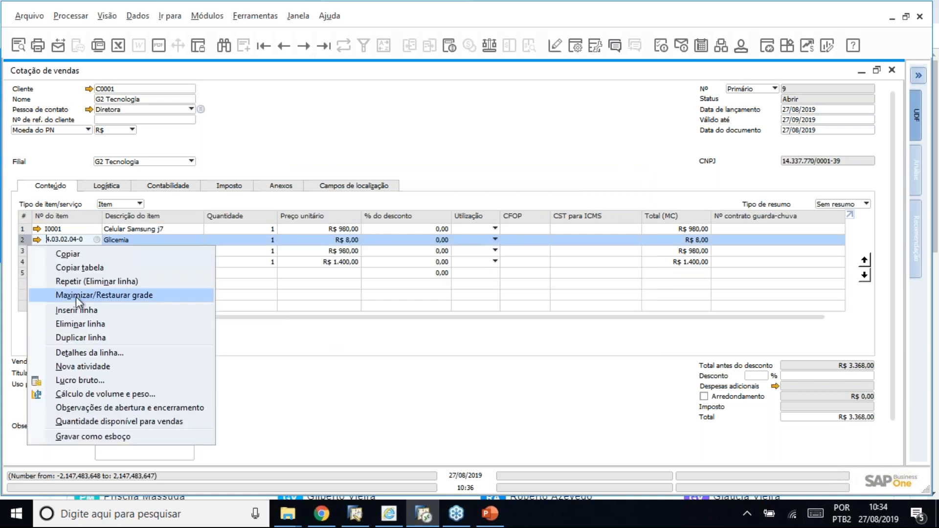
left_click(81, 324)
right_click(26, 243)
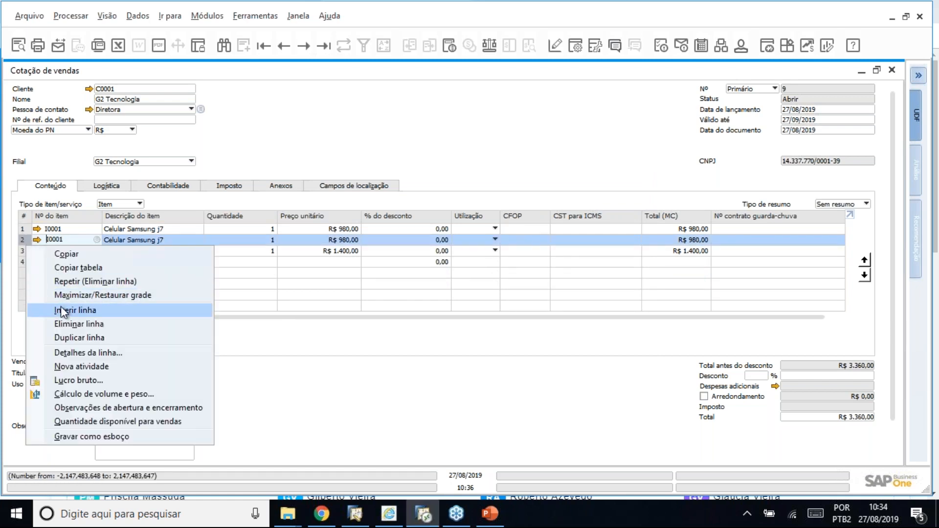
left_click(68, 324)
right_click(27, 242)
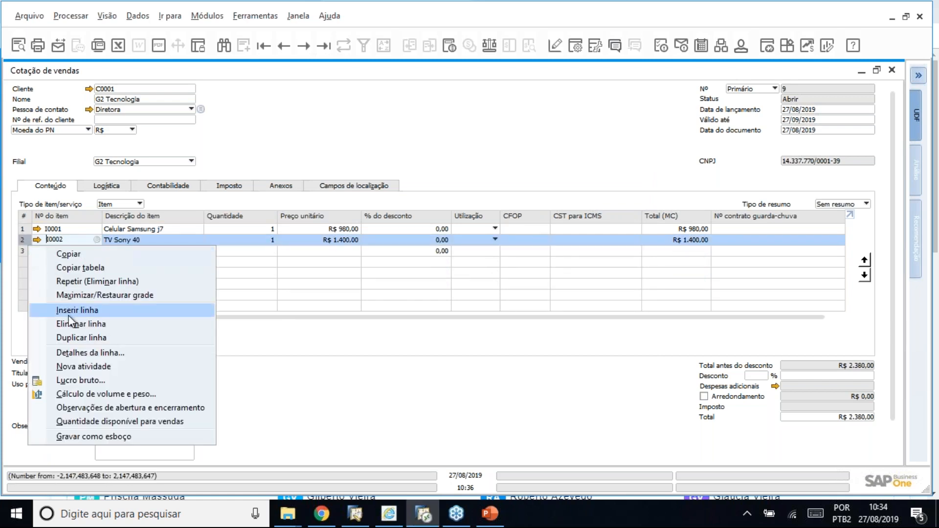
left_click(72, 327)
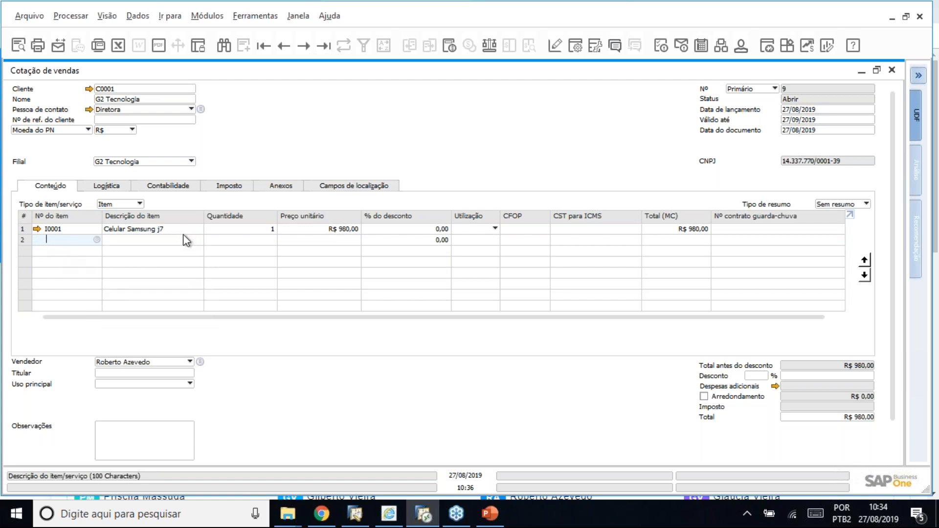
Step: Set the Celular Samsung j7 quantity to 5 and look at the row's Utilização options without choosing one
left_click(230, 229)
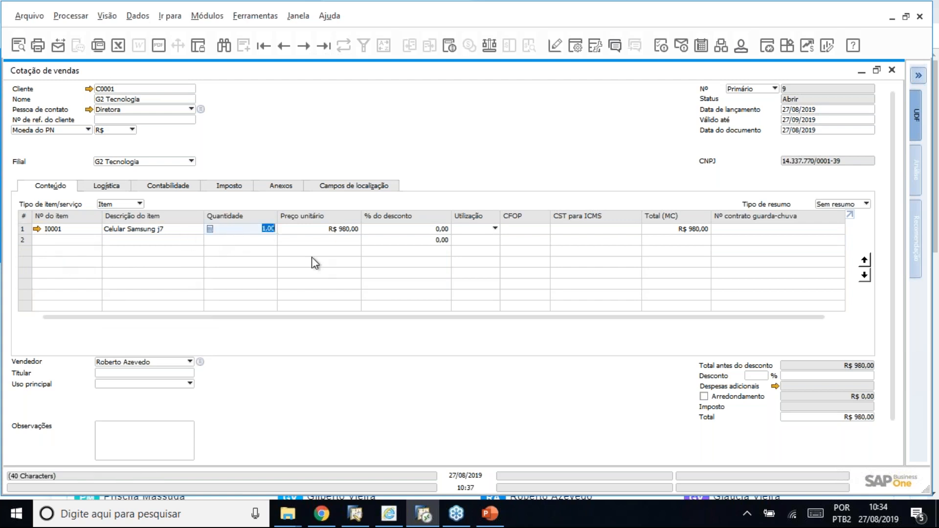
type("5")
key("Tab")
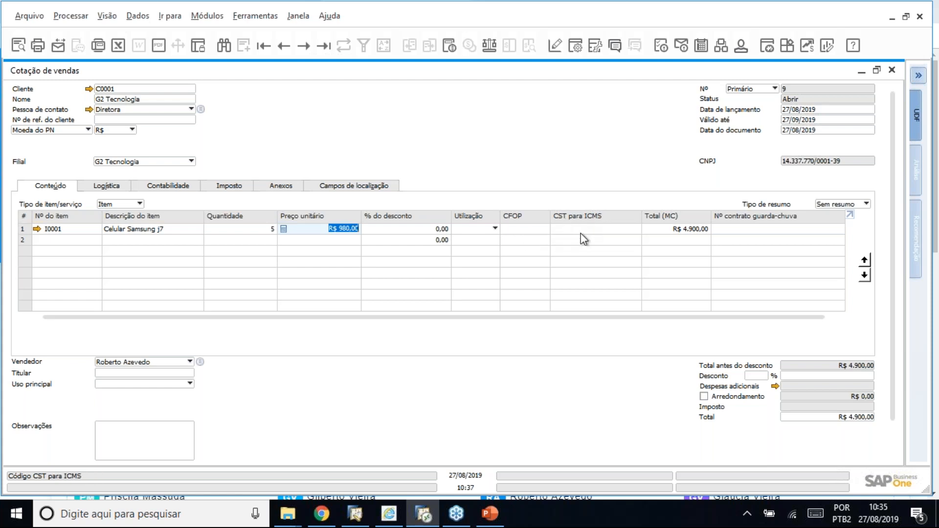
left_click(494, 229)
left_click(502, 149)
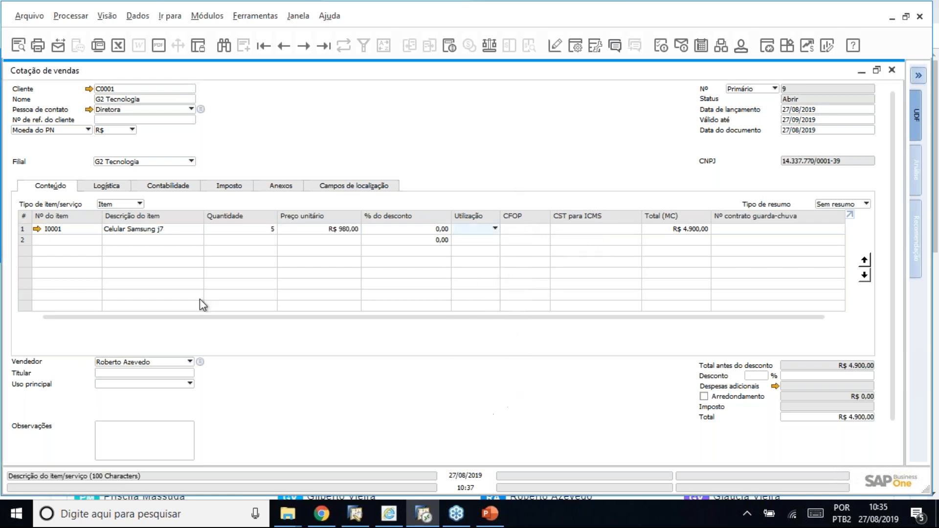
Step: Switch the quotation to the other named salesperson, update the existing rows, and enter "Observações" as the remark
left_click(152, 364)
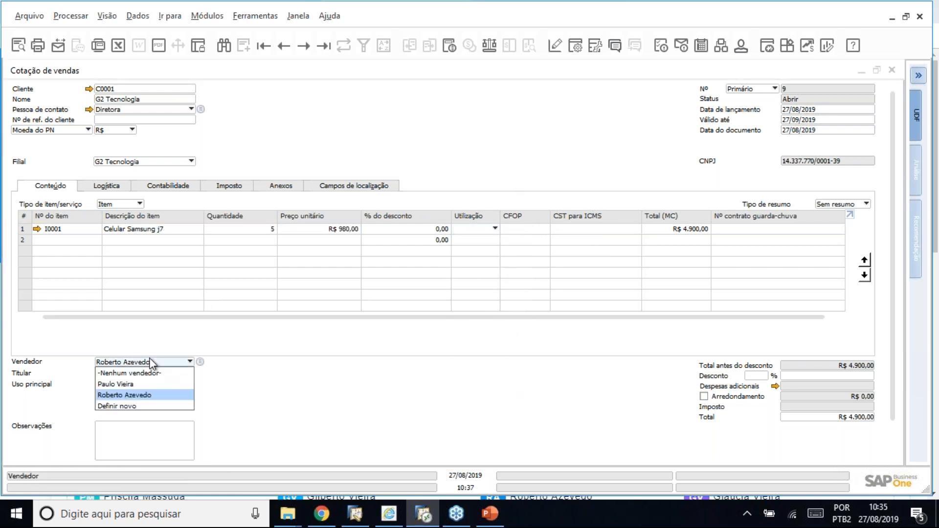
left_click(145, 384)
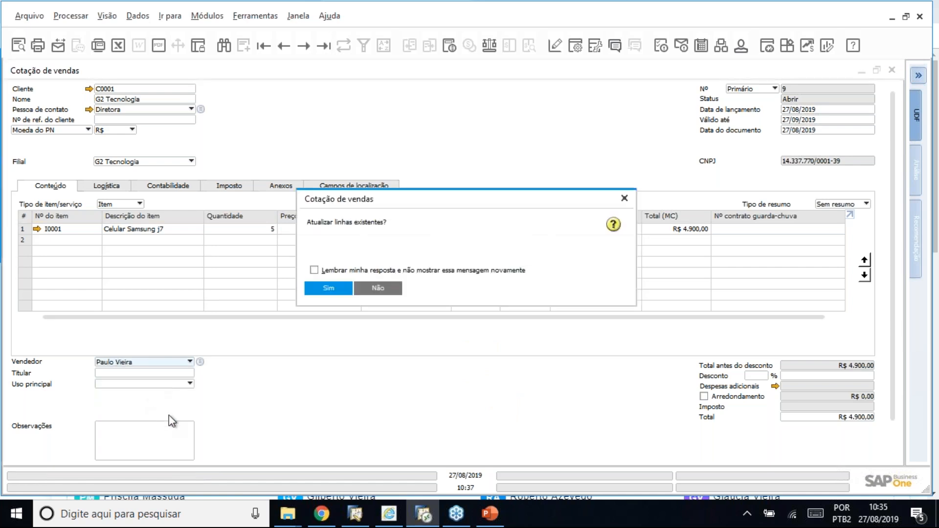
left_click(328, 292)
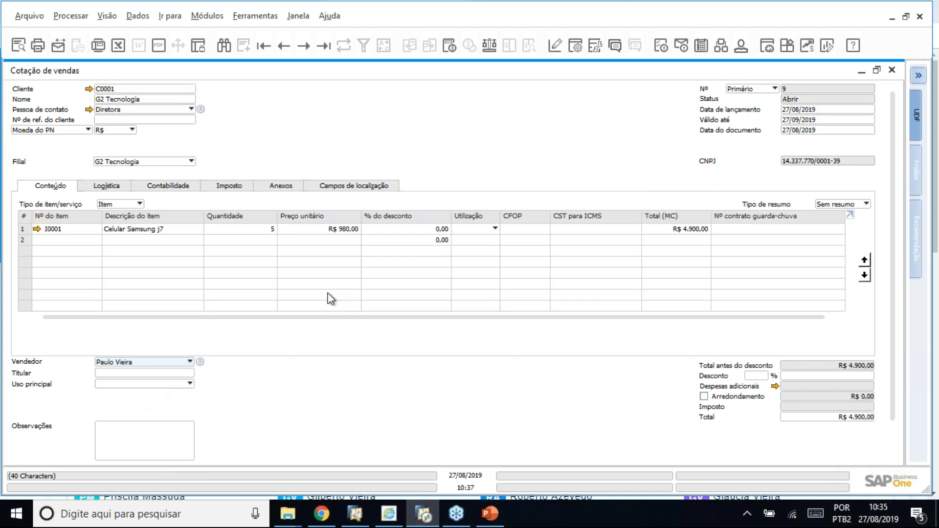
left_click(151, 436)
type("Observações")
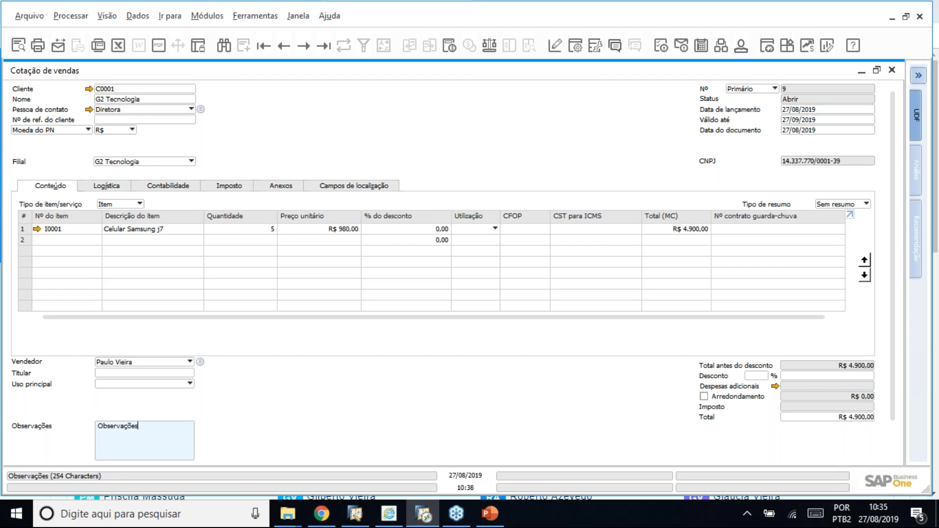
Step: Review the available payment terms in the quotation's accounting details without changing them, and return to its contents
left_click(156, 185)
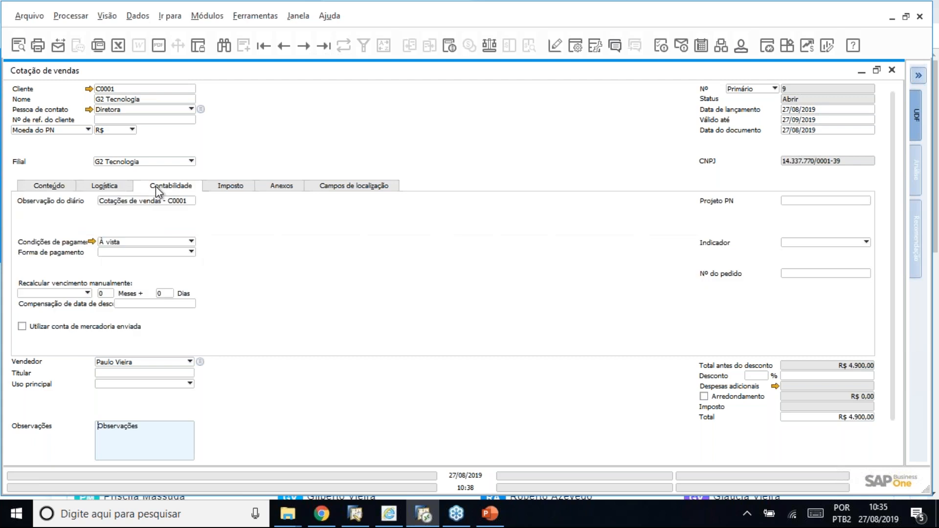
left_click(137, 244)
left_click(137, 243)
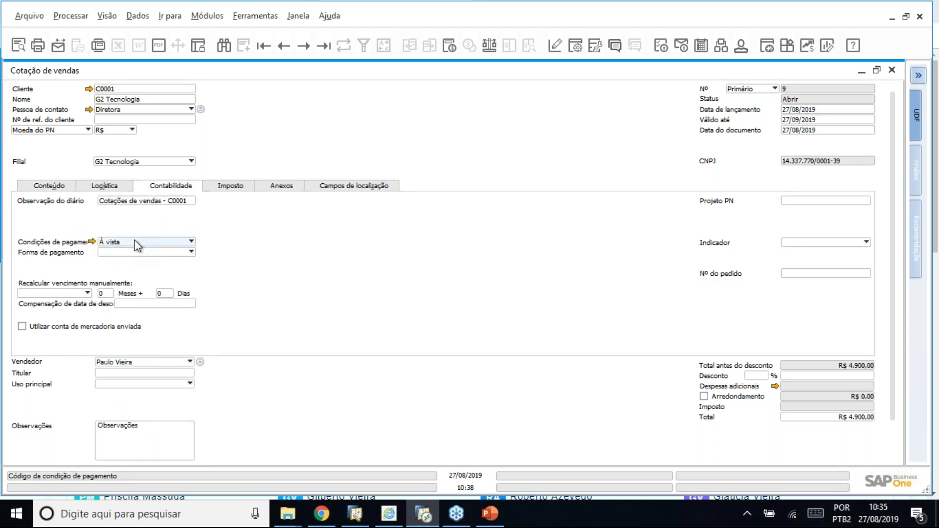
left_click(136, 241)
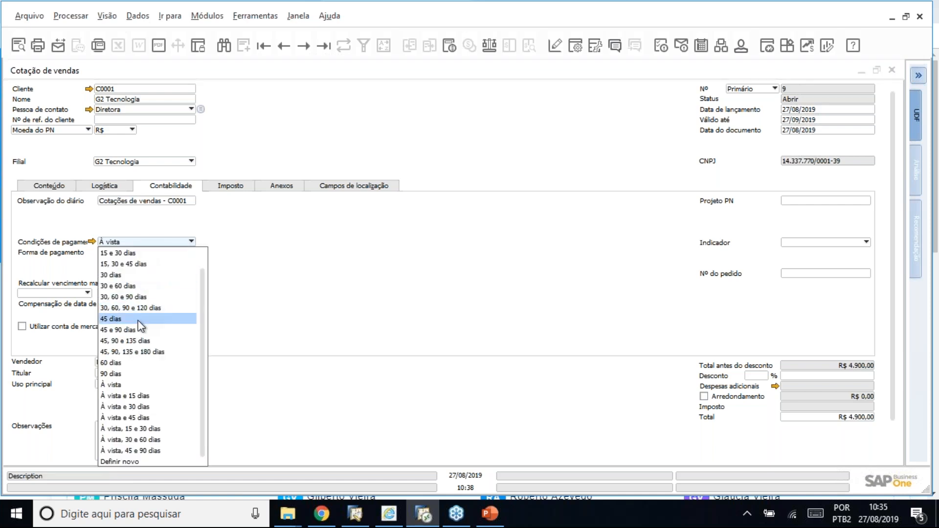
left_click(278, 283)
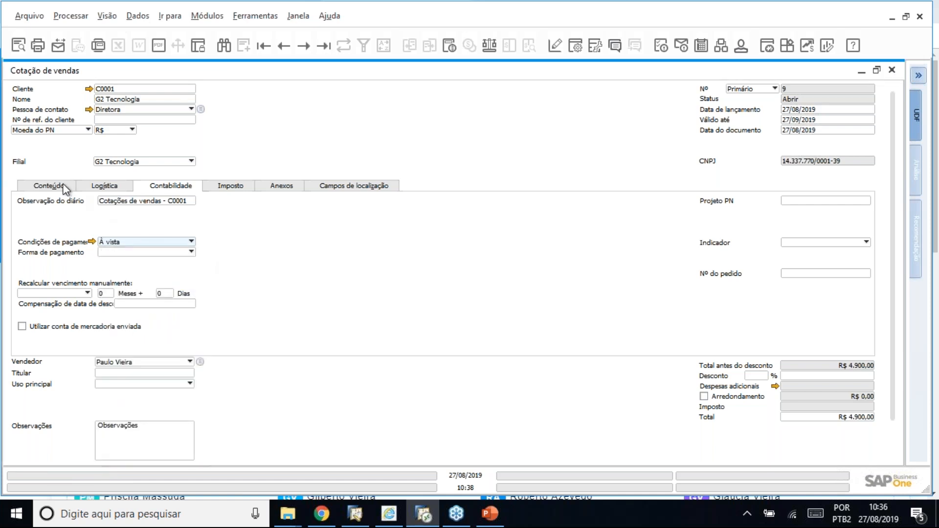
left_click(73, 190)
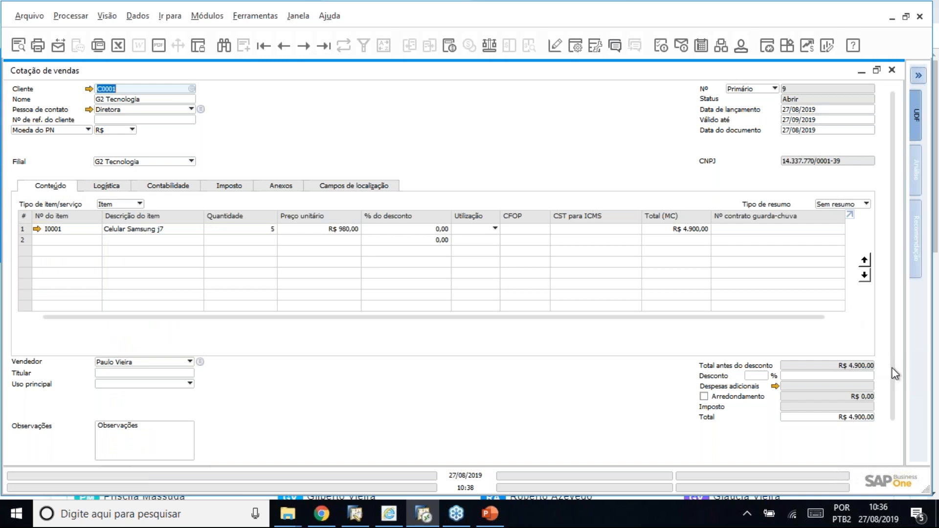
Step: Add the quotation to the system, and bring up the last saved quotation to review it
scroll(891, 377, "down", 2)
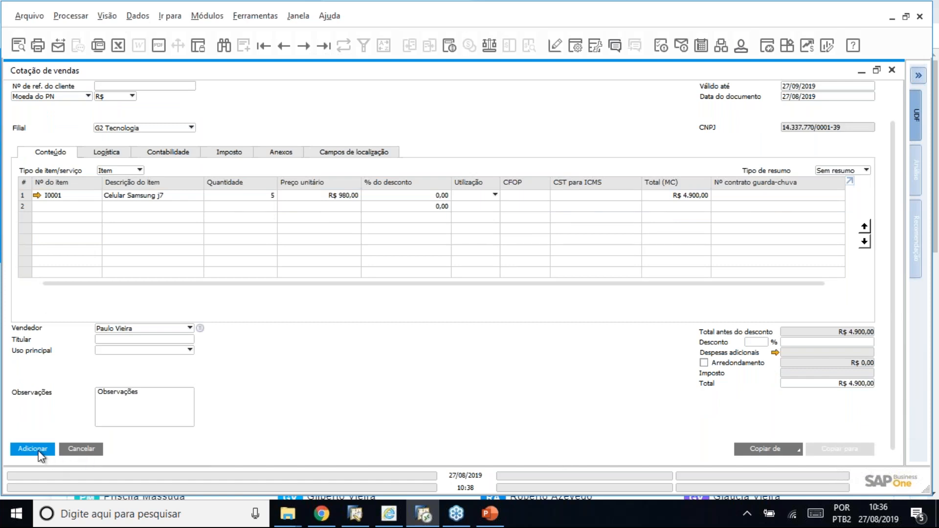
left_click(39, 452)
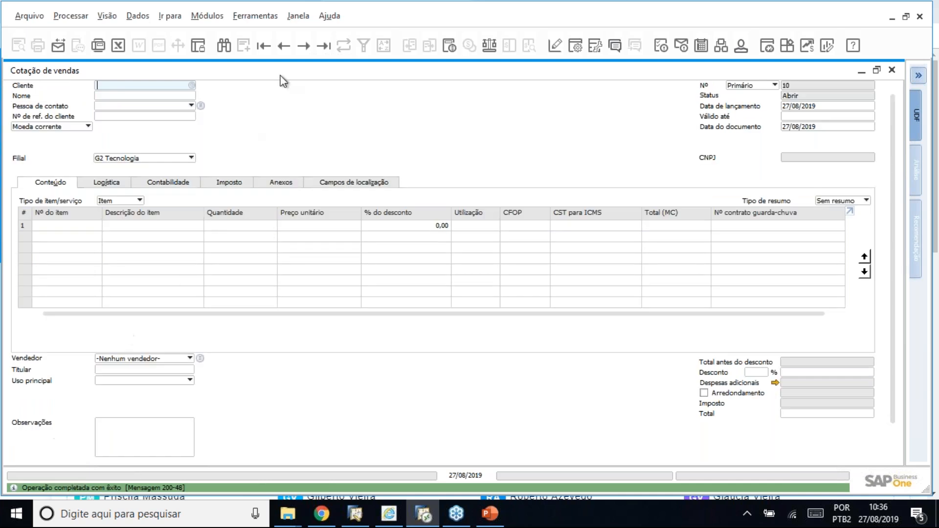
left_click(325, 46)
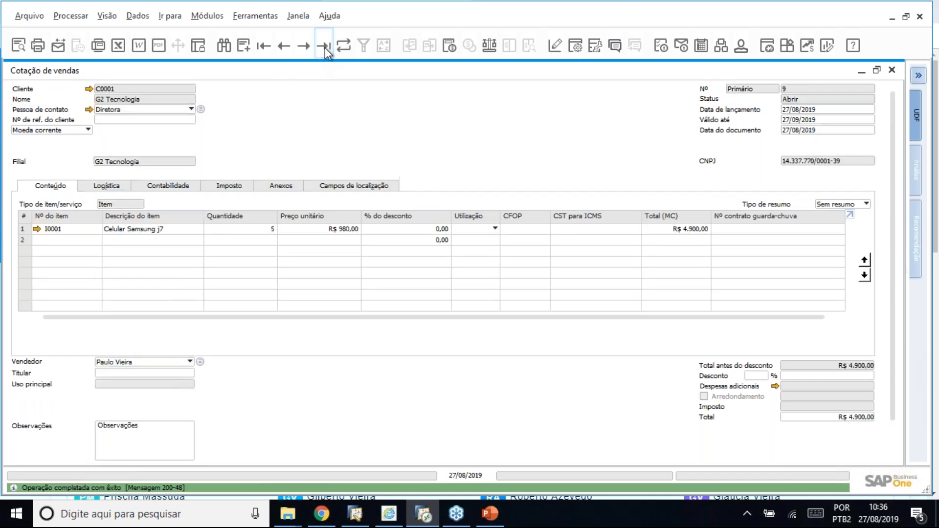
scroll(49, 455, "down", 3)
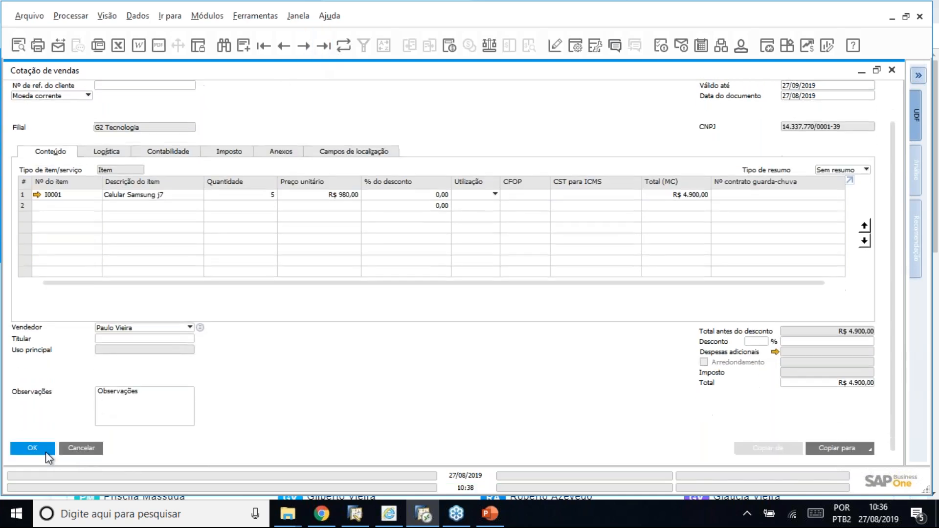
scroll(267, 192, "up", 3)
scroll(275, 174, "up", 1)
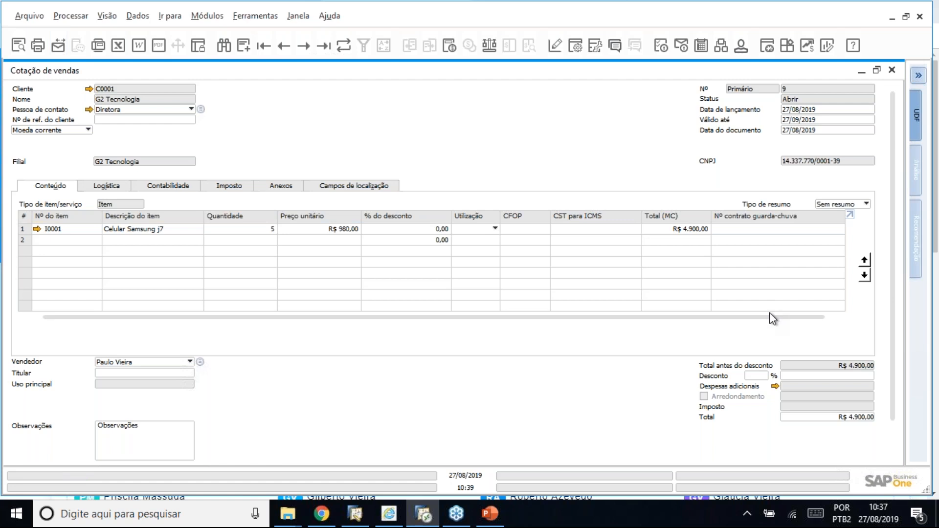
Step: Copy the saved quotation to a sales order (Pedido de venda) and review the columns of the copied item row
left_click_drag(893, 407, 894, 438)
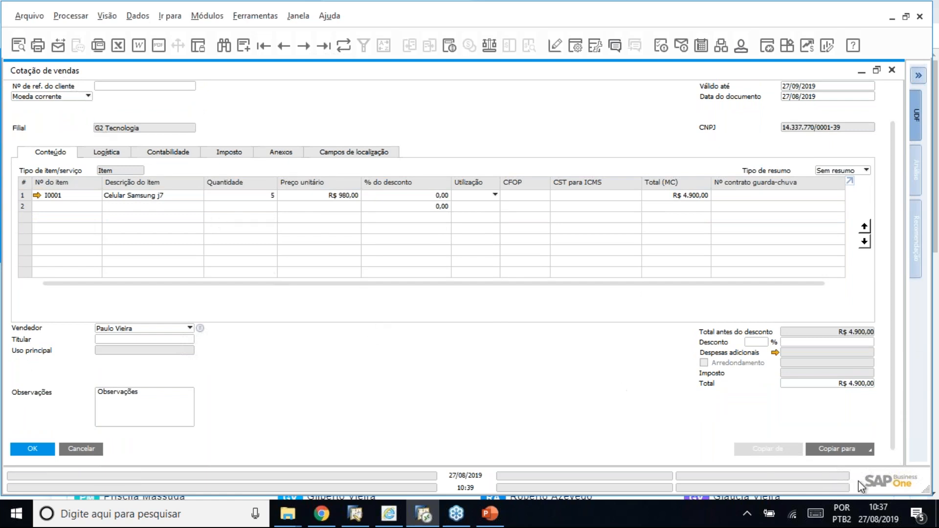
left_click(859, 451)
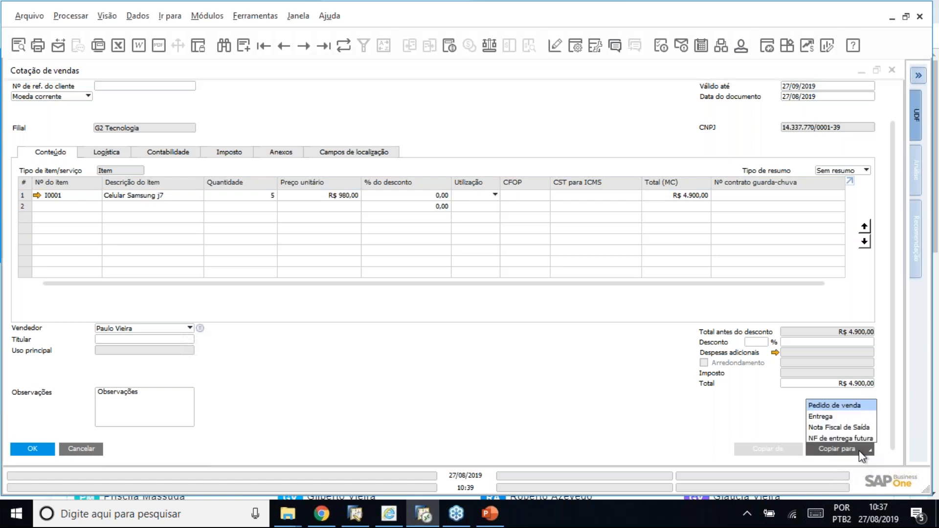
left_click(845, 409)
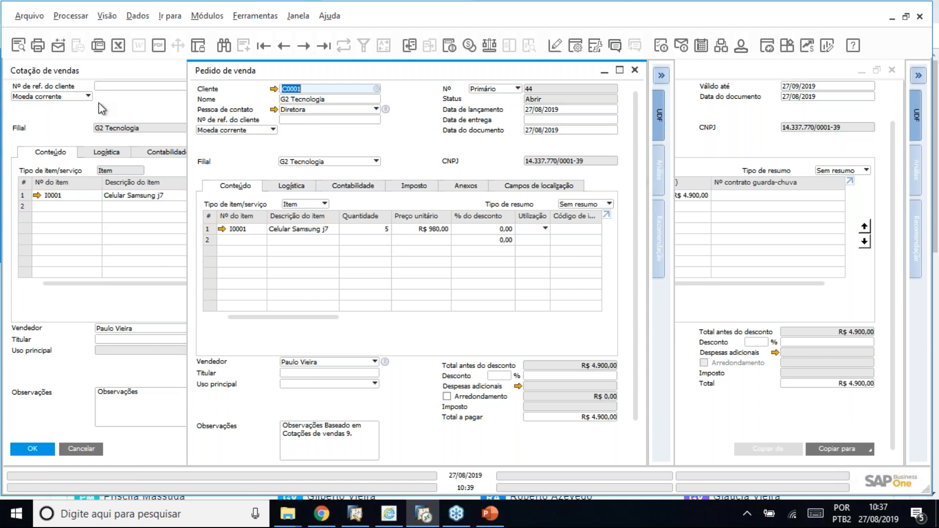
left_click_drag(298, 317, 334, 317)
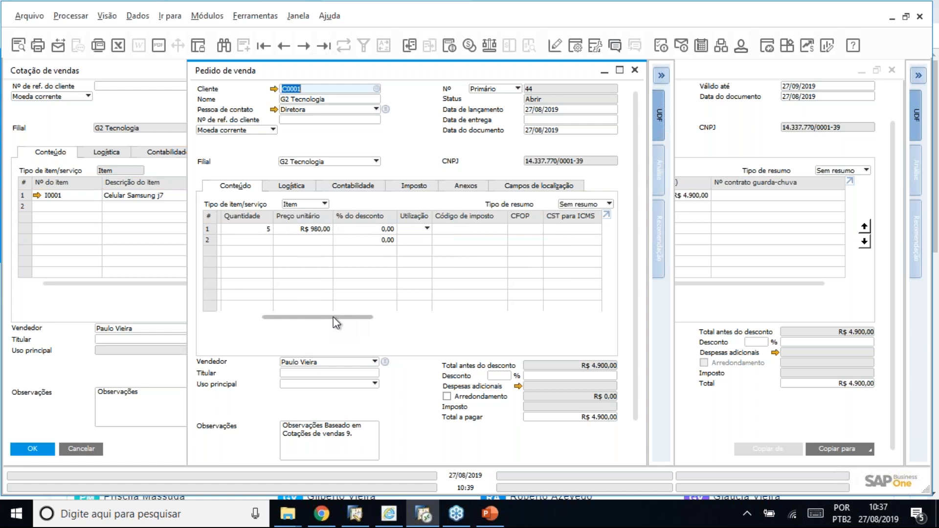
left_click_drag(333, 317, 299, 317)
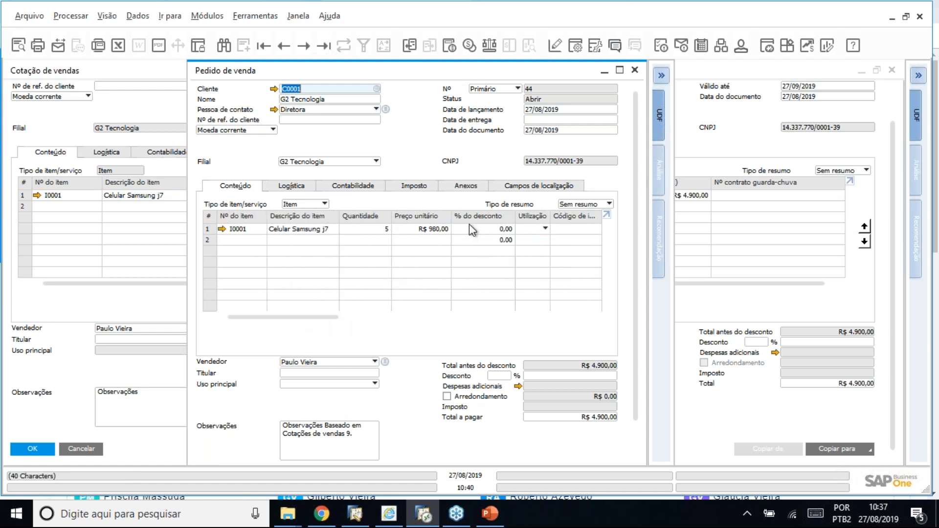
Step: Set the sales order's delivery date to 05/09/2019
left_click(538, 120)
type("0")
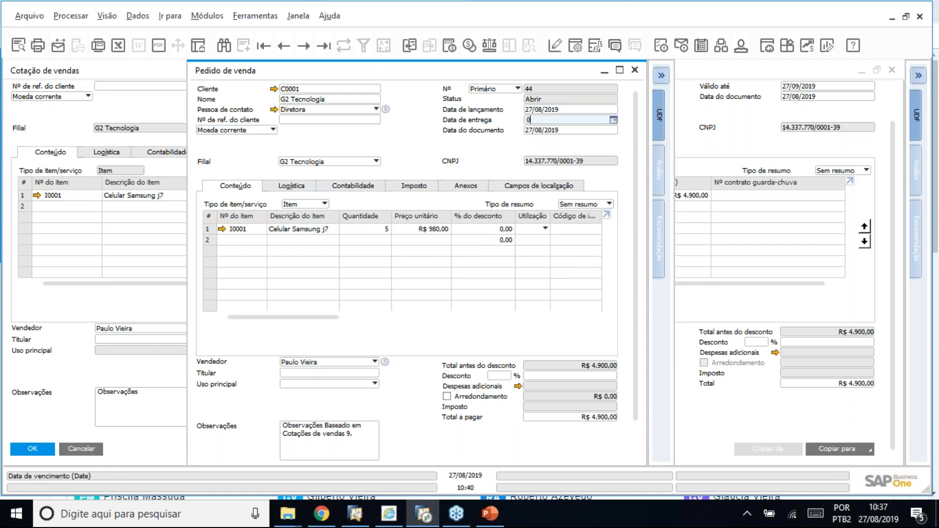
type("5/09")
key("Tab")
left_click(332, 286)
Step: Add the sales order to the system and display the last saved order
left_click_drag(635, 390, 637, 431)
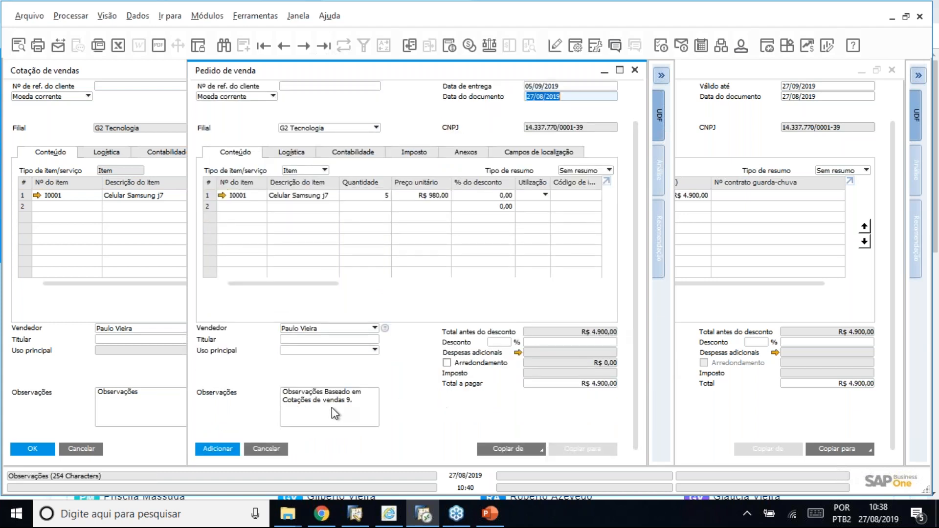
left_click(229, 450)
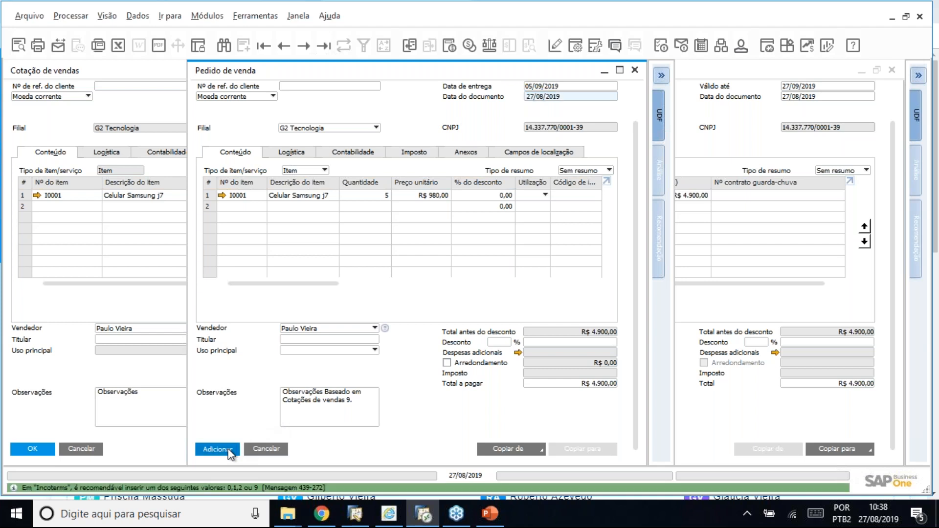
left_click(229, 450)
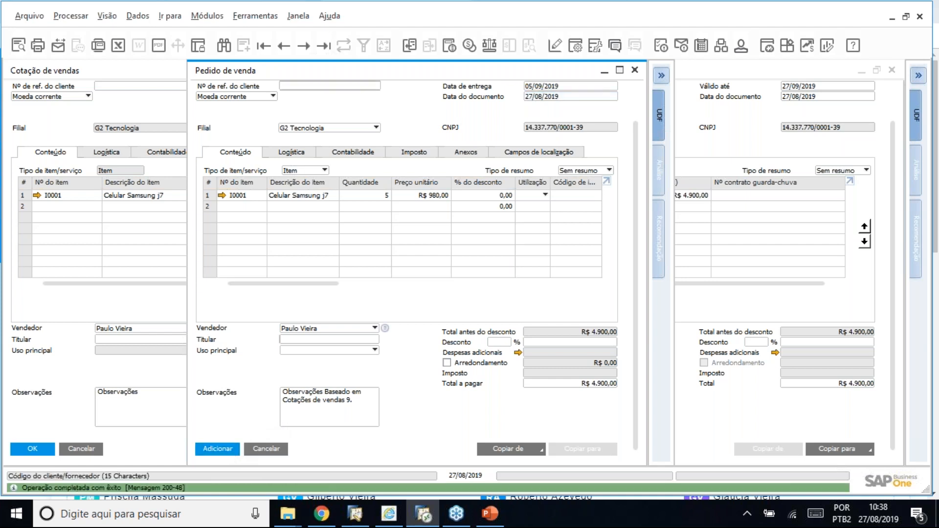
left_click(324, 45)
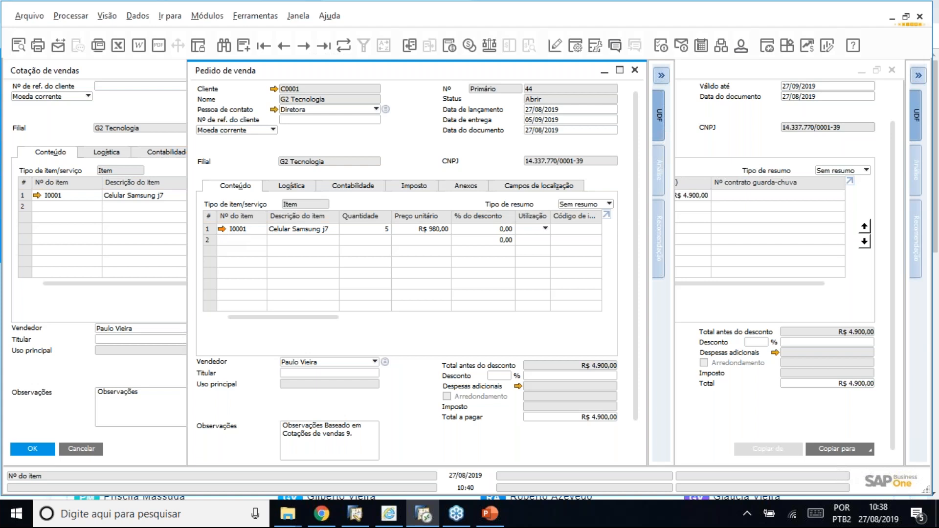
Step: Review the stock data per warehouse in the item master record of I0001 from the sales order, and close the record
left_click(222, 229)
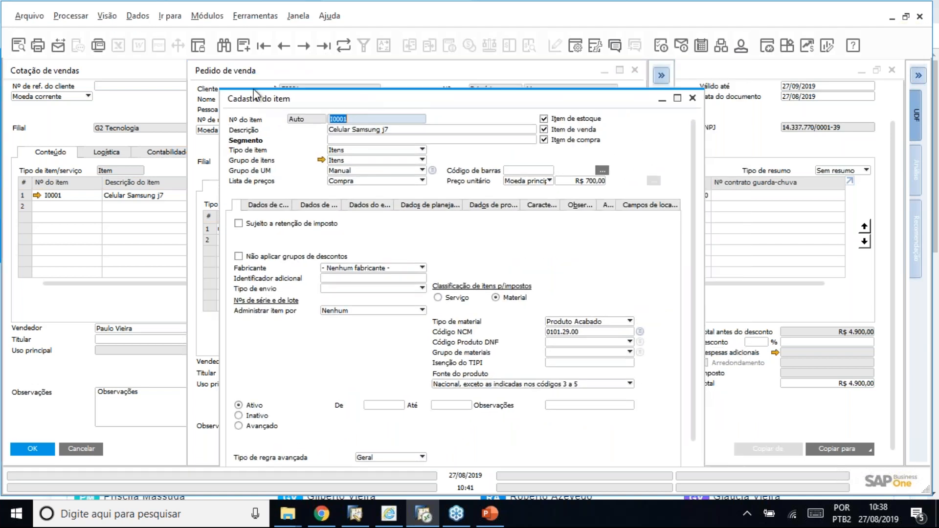
left_click(409, 109)
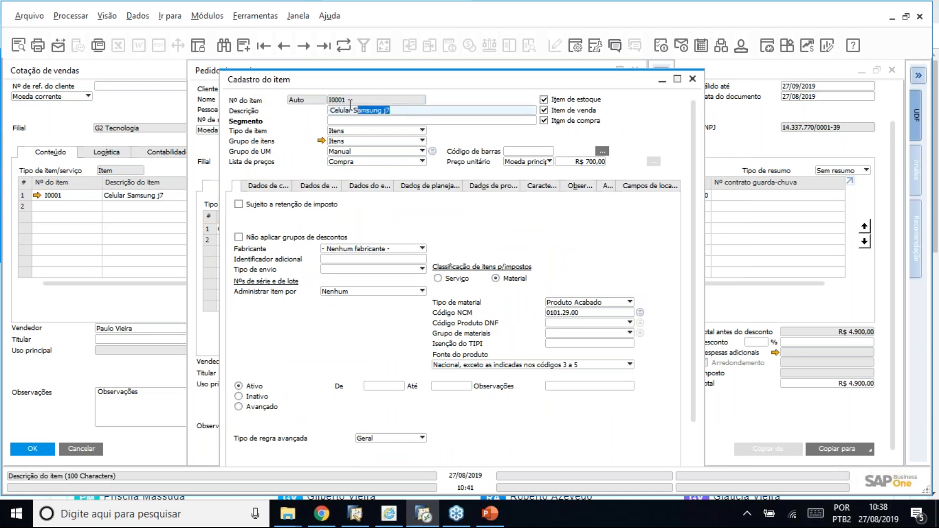
left_click(375, 188)
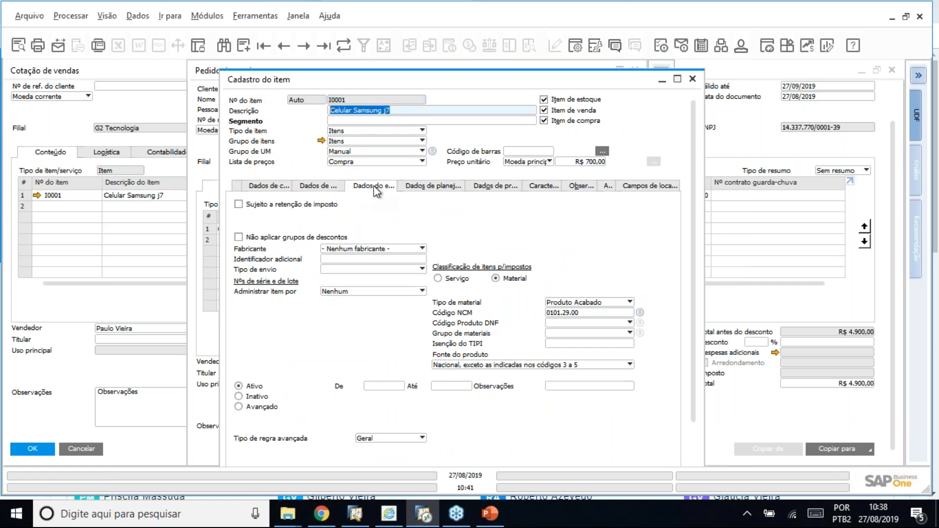
left_click(677, 80)
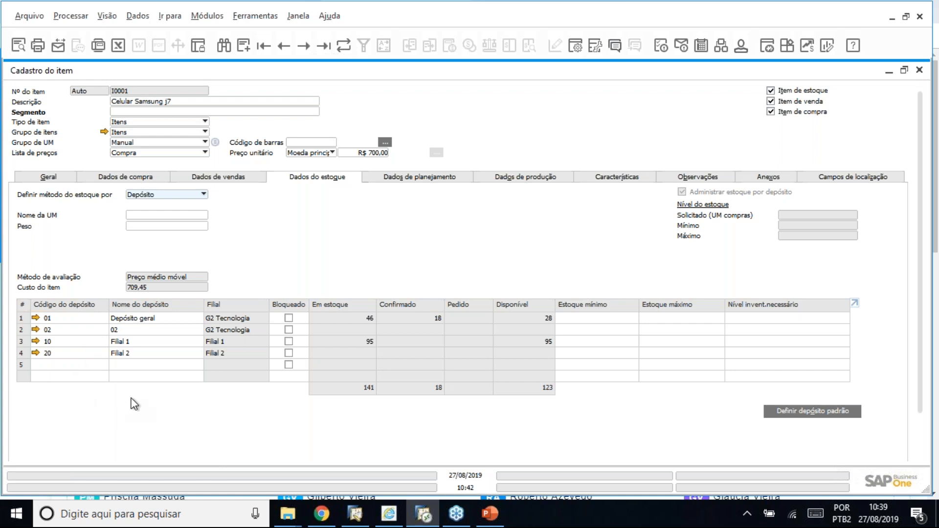
left_click(19, 316)
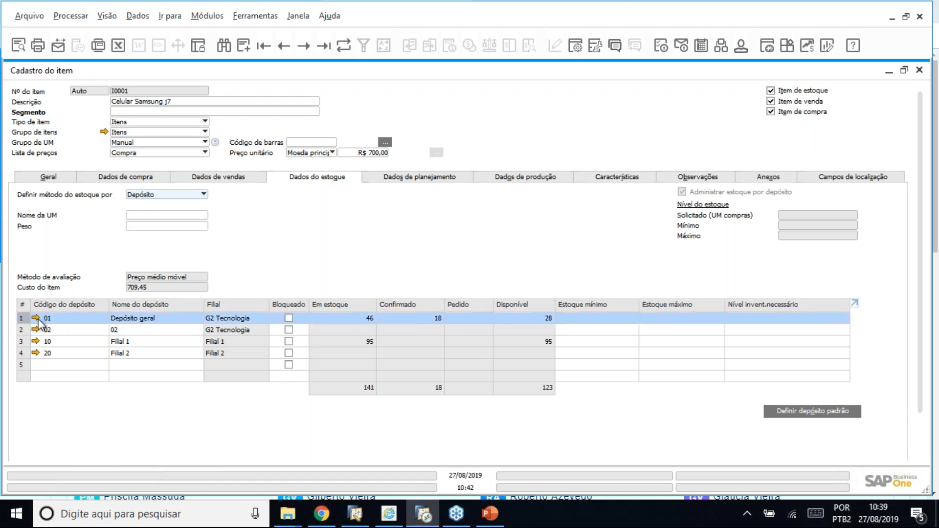
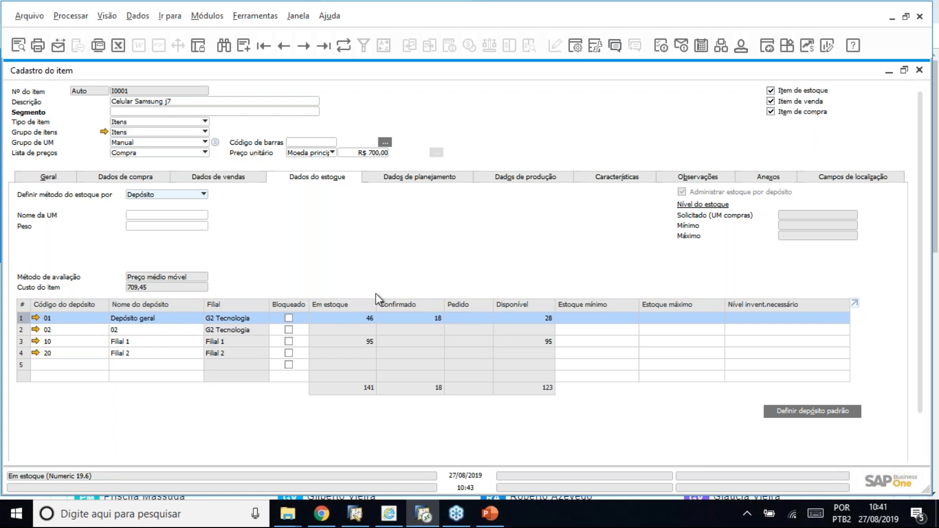
double_click(499, 71)
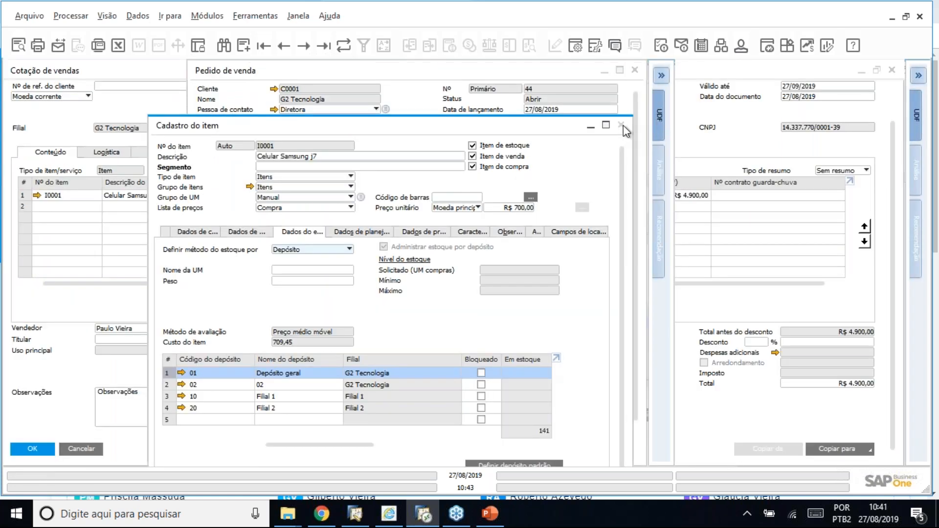
left_click(624, 126)
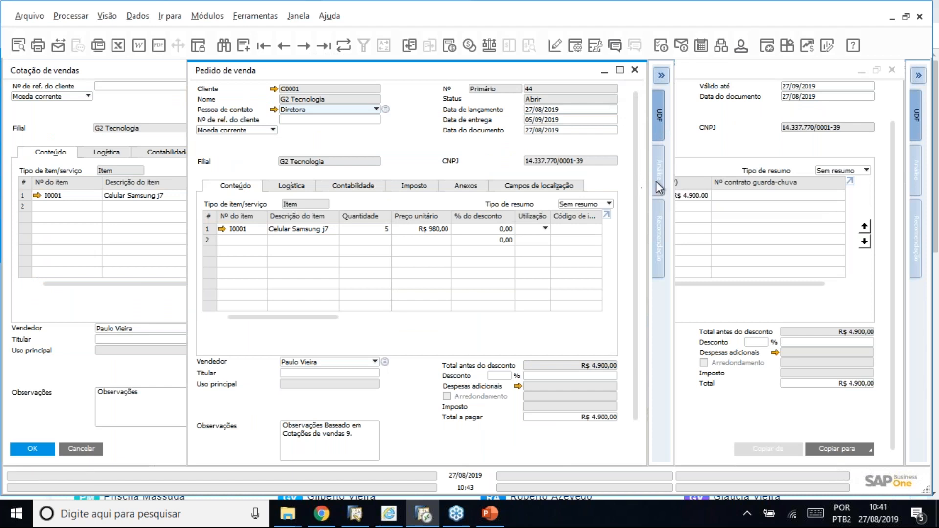
Step: Examine the Itens Vendidos analysis for the sales order's customer, both as a table and as a bar chart
left_click_drag(487, 71, 437, 71)
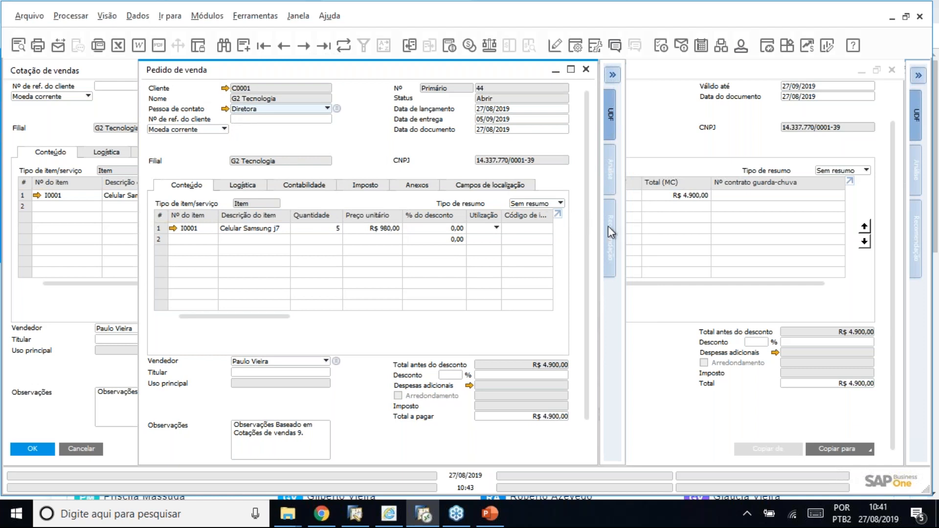
left_click(609, 173)
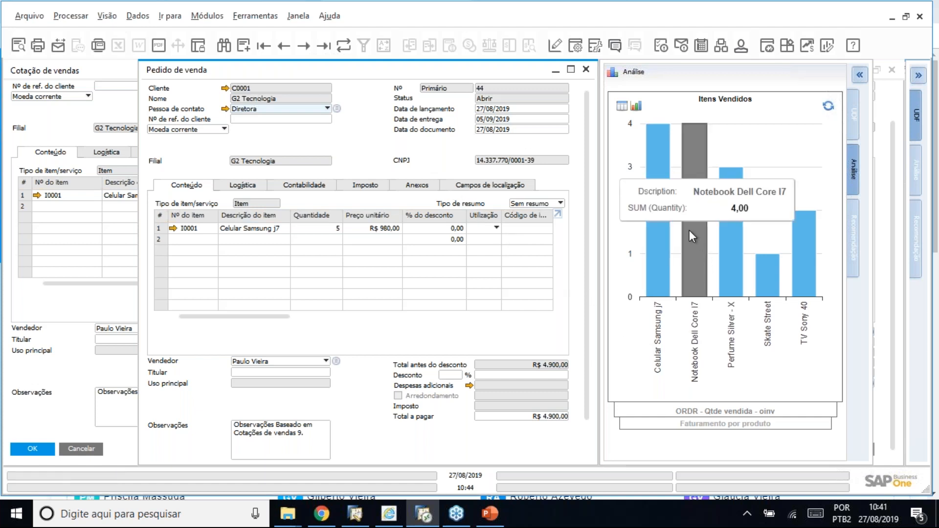
mouse_move(736, 249)
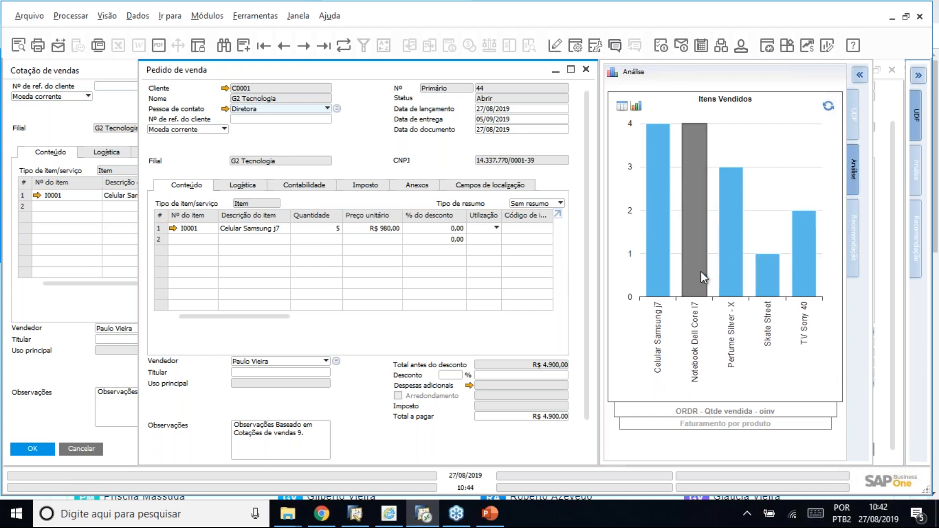
mouse_move(701, 271)
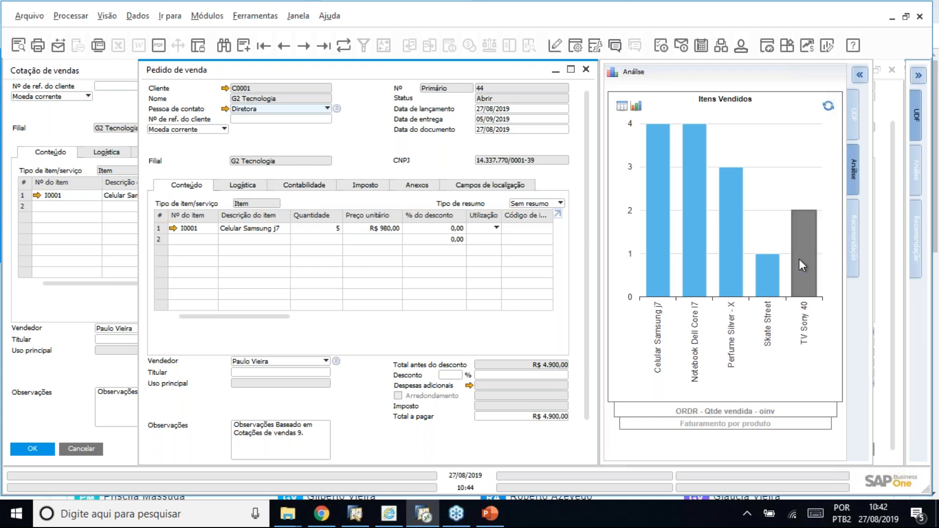
left_click(621, 107)
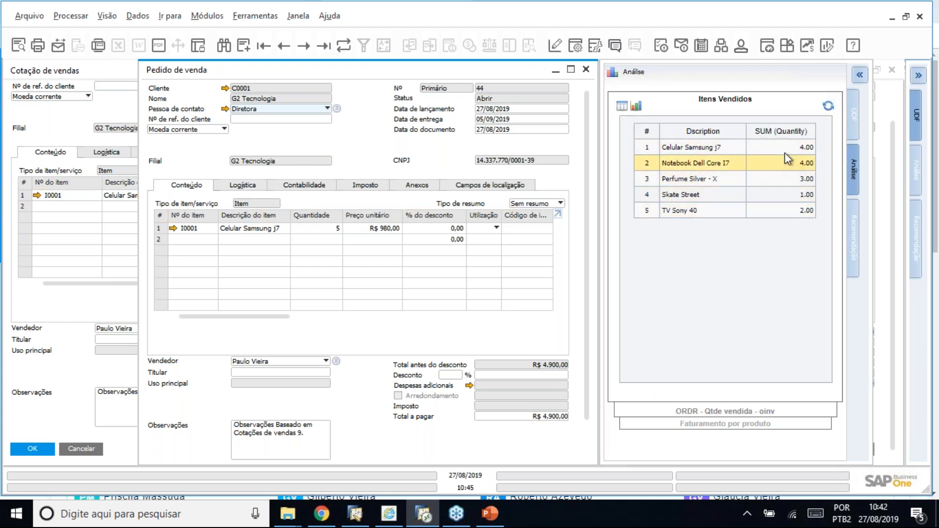
left_click(638, 107)
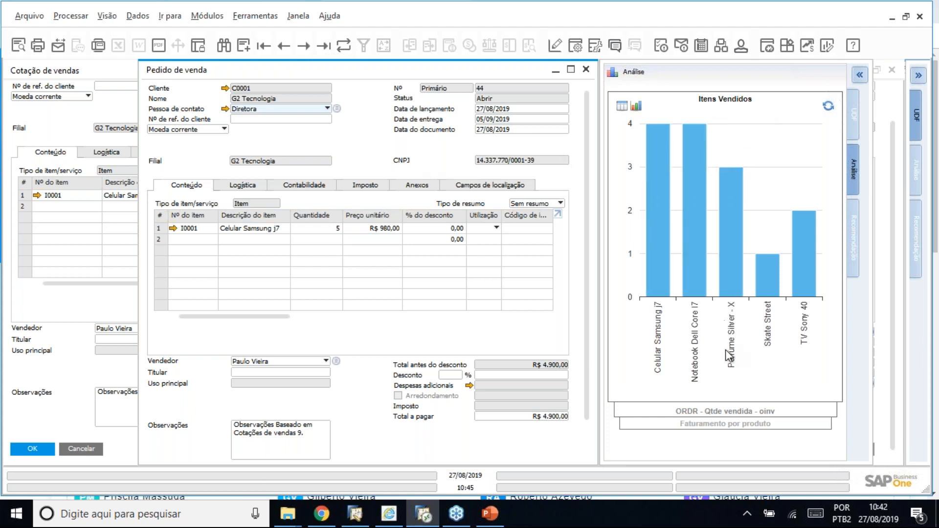
Step: Compare the Faturamento por produto chart with the Itens Vendidos chart in the sales order's analysis
left_click(732, 425)
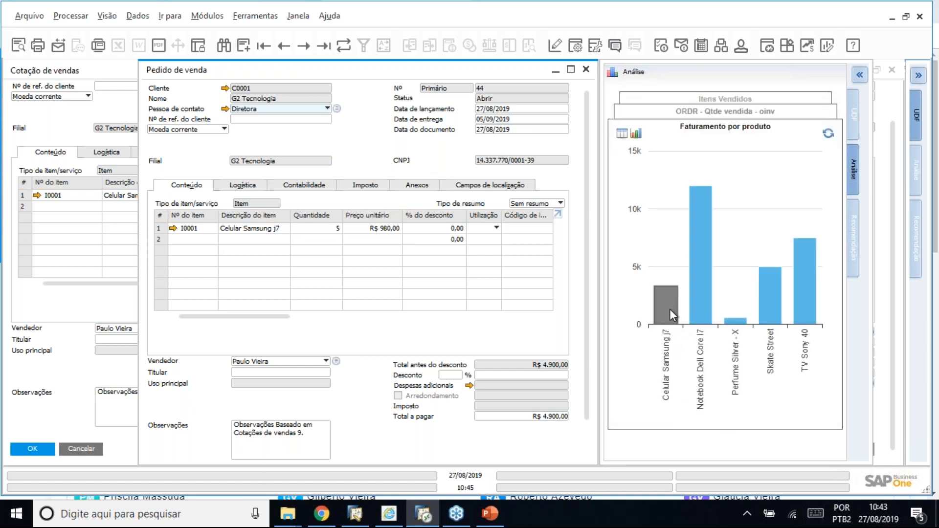
mouse_move(701, 322)
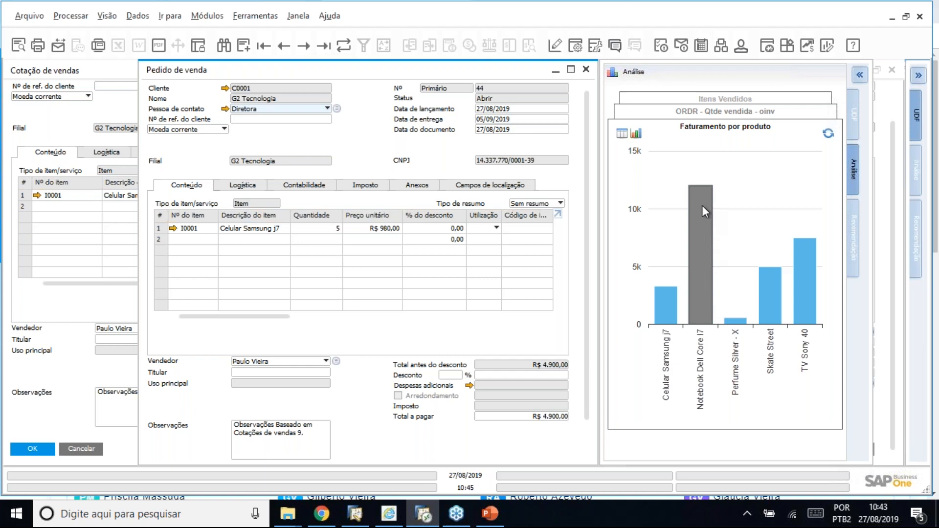
mouse_move(703, 203)
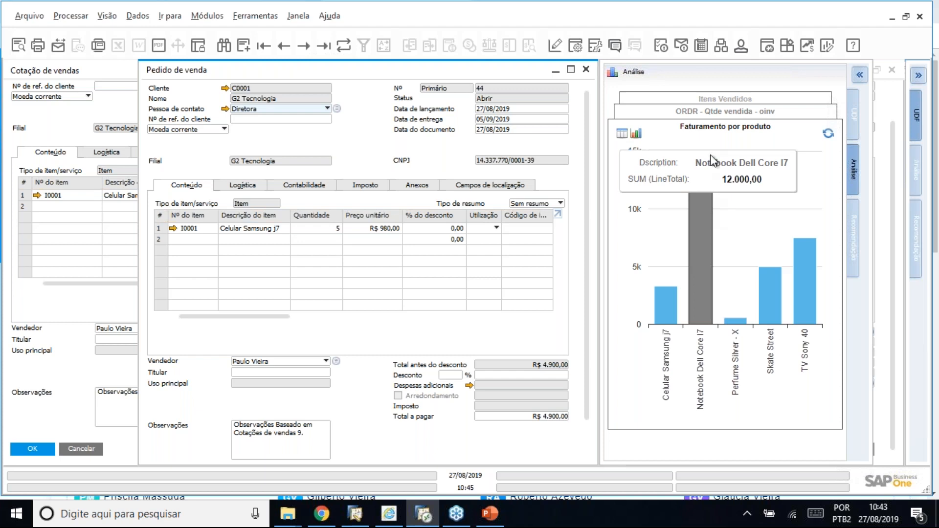
left_click(722, 100)
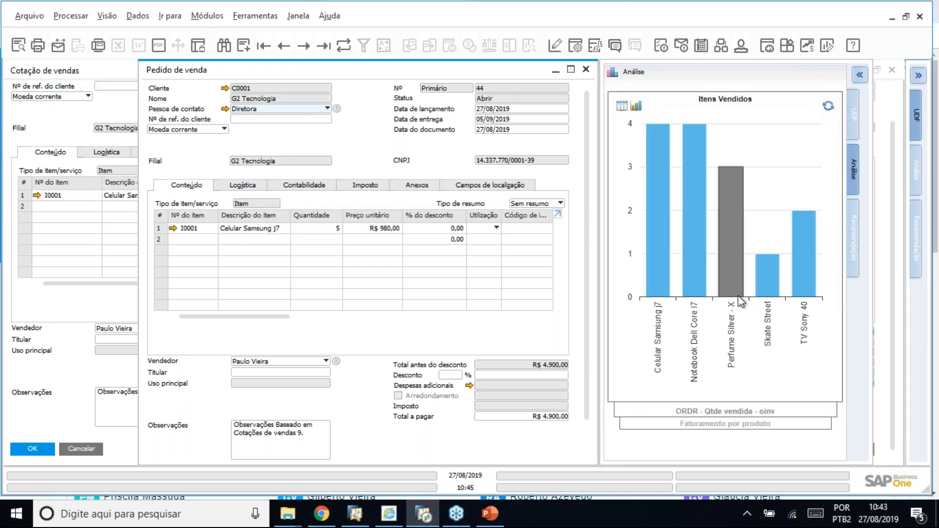
left_click(755, 422)
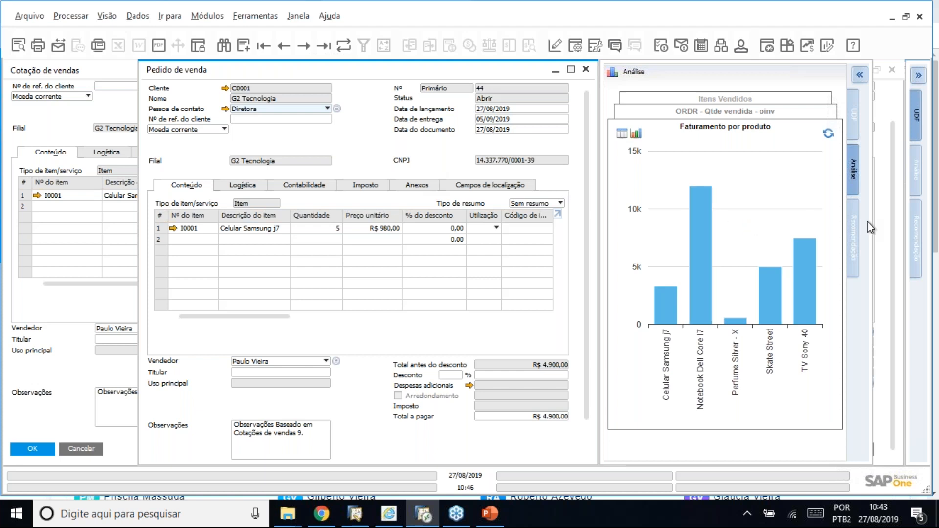
Step: Review the sales recommendations for this customer, and collapse the sales order's side pane
left_click(855, 231)
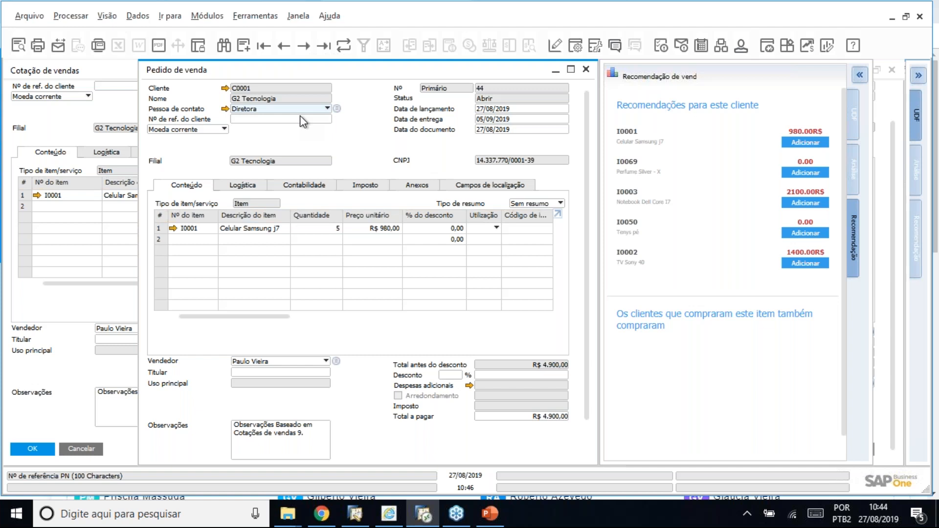
left_click(860, 74)
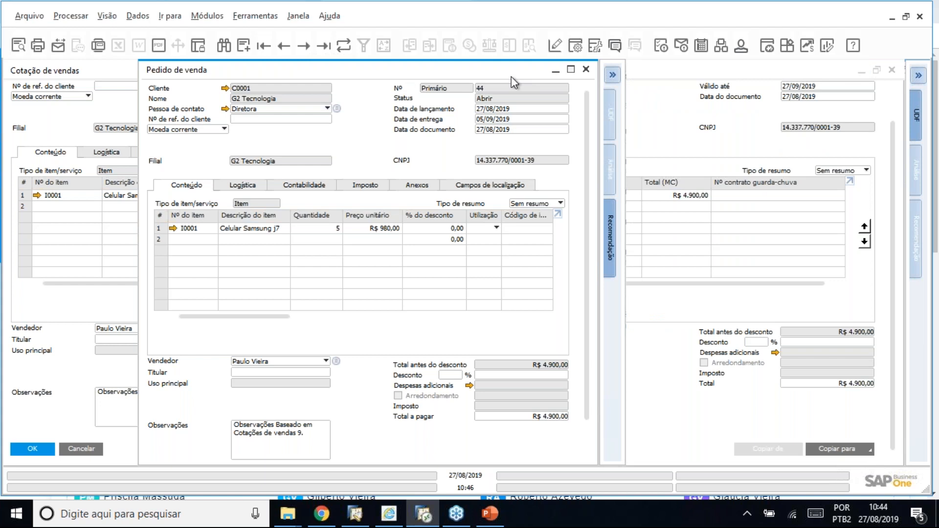
left_click_drag(489, 73, 548, 70)
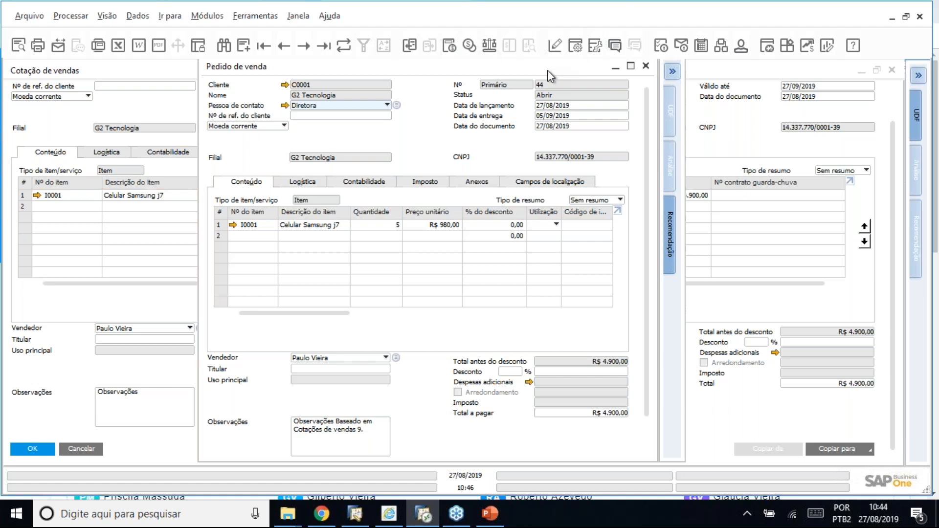
Step: Close the sales quotation window and move the sales order clear of the module list
left_click_drag(646, 330, 637, 403)
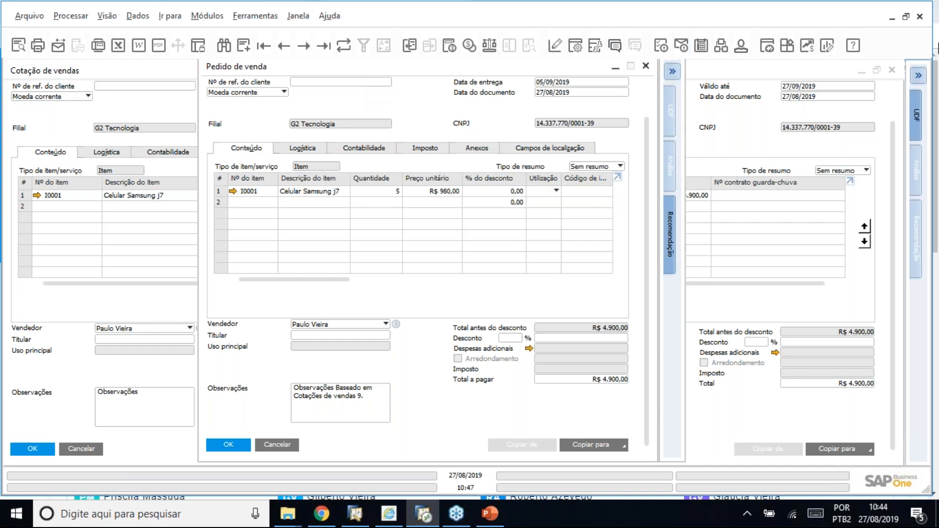
left_click(892, 72)
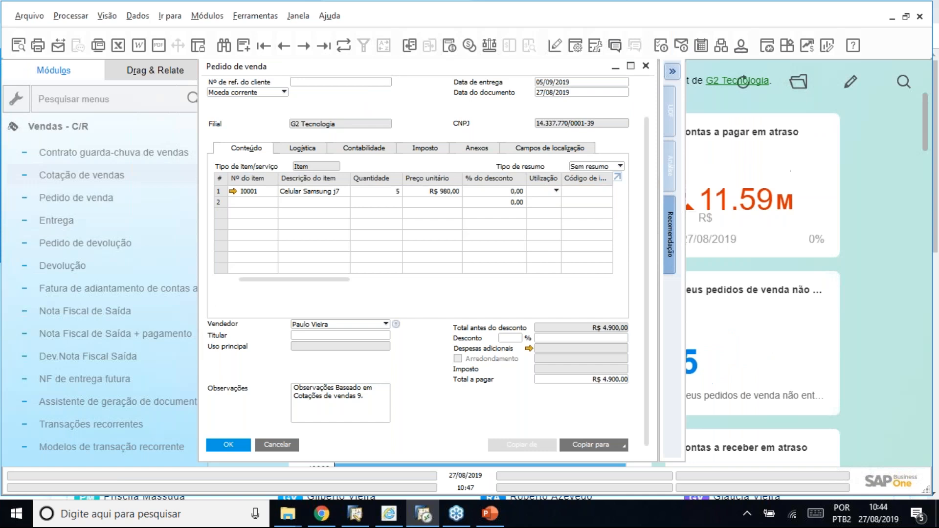
left_click_drag(287, 73, 394, 80)
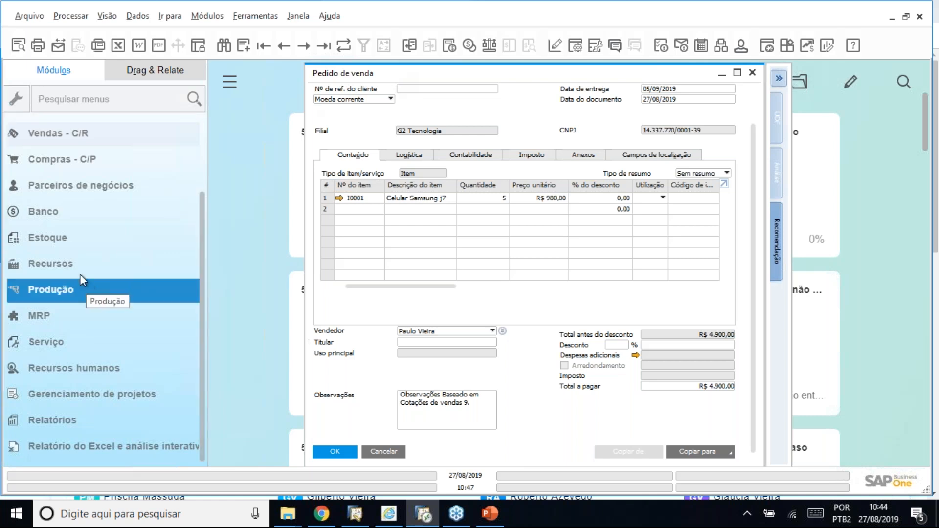
Step: Locate Gerente de picking, embalagem e produção under Picking e embalagem in the Estoque module
left_click(63, 240)
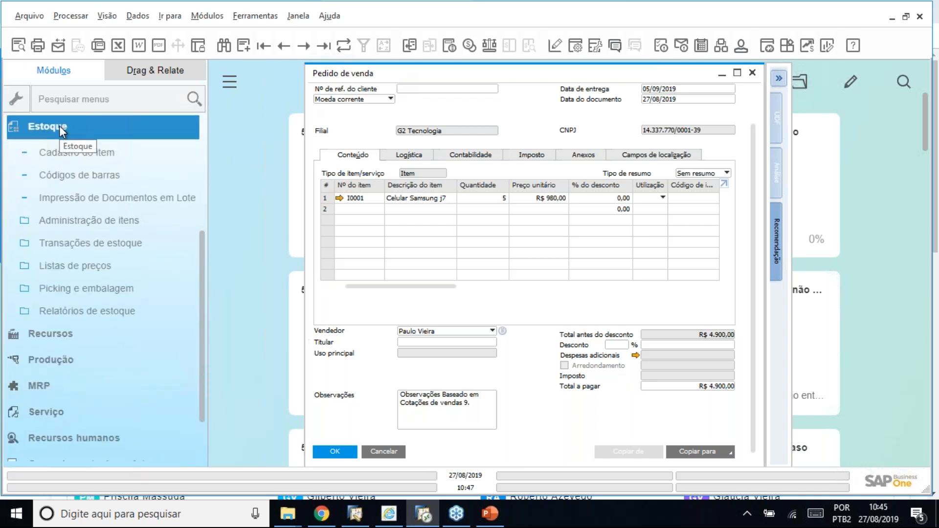
left_click(78, 292)
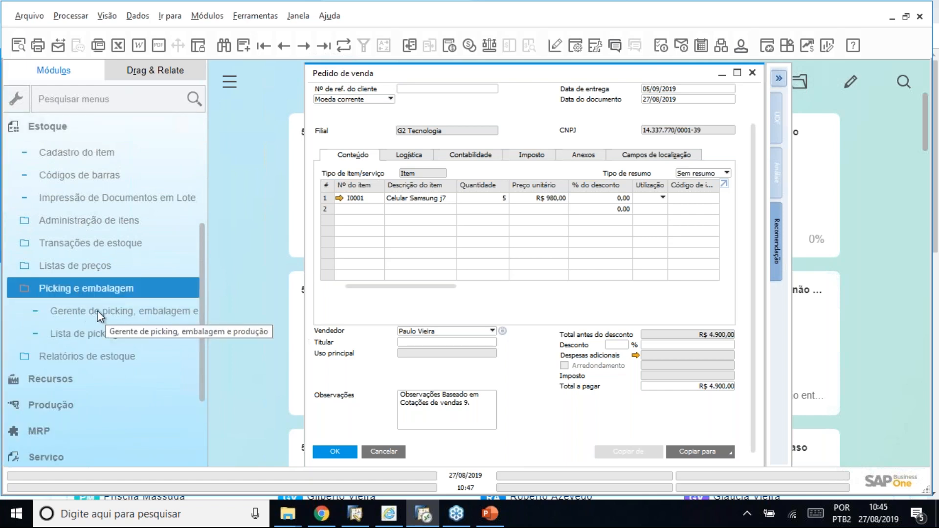
left_click(57, 125)
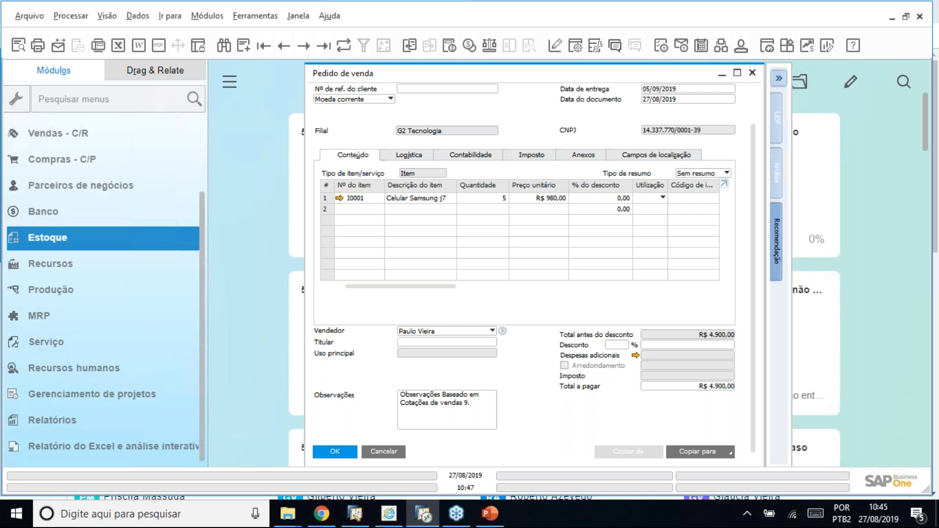
left_click(59, 239)
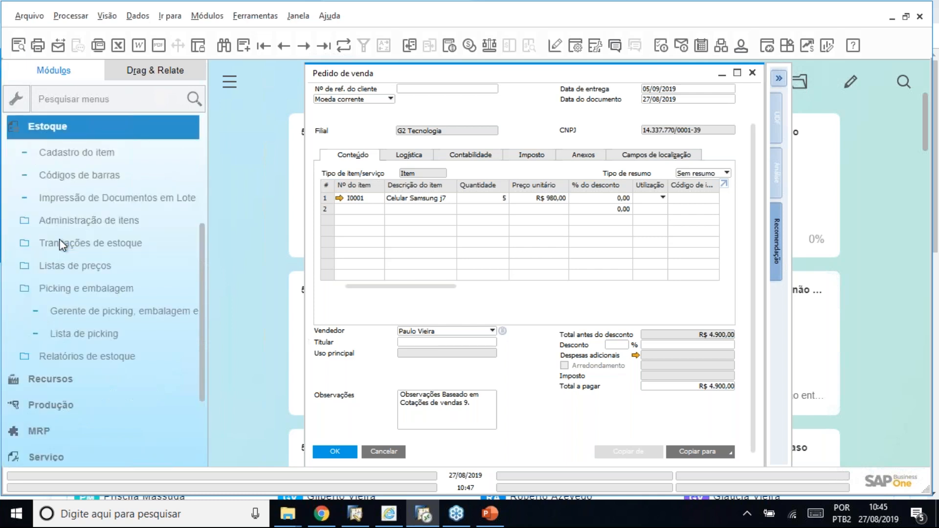
left_click(78, 311)
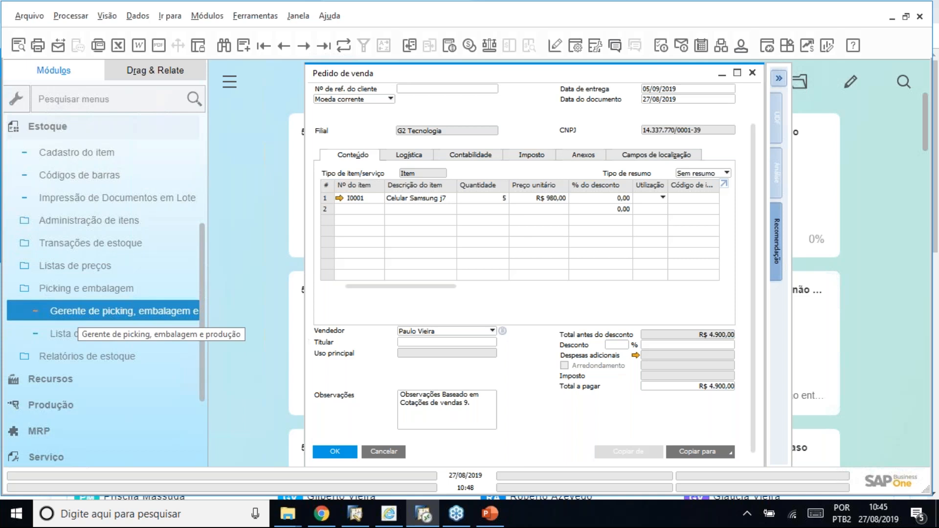
Step: Maximize the sales order and copy it to an outgoing invoice (Nota Fiscal de Saída)
double_click(433, 75)
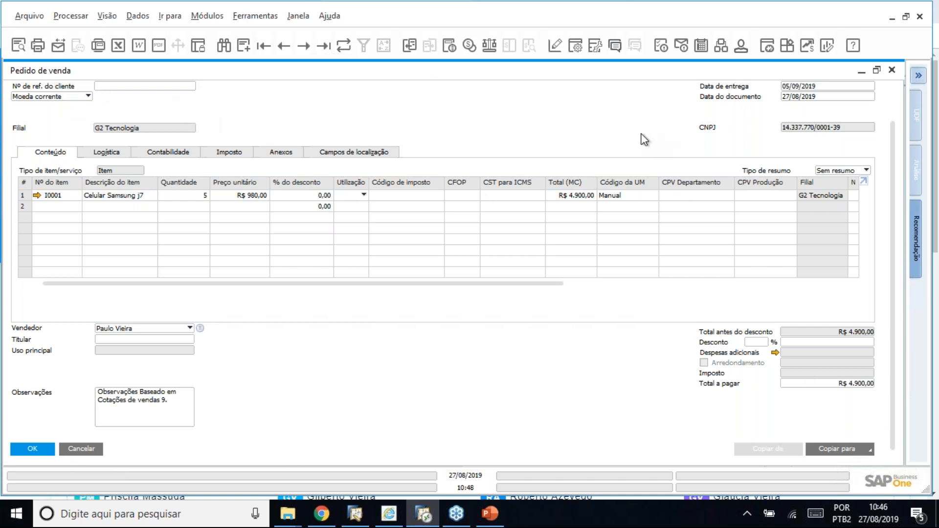
left_click(853, 455)
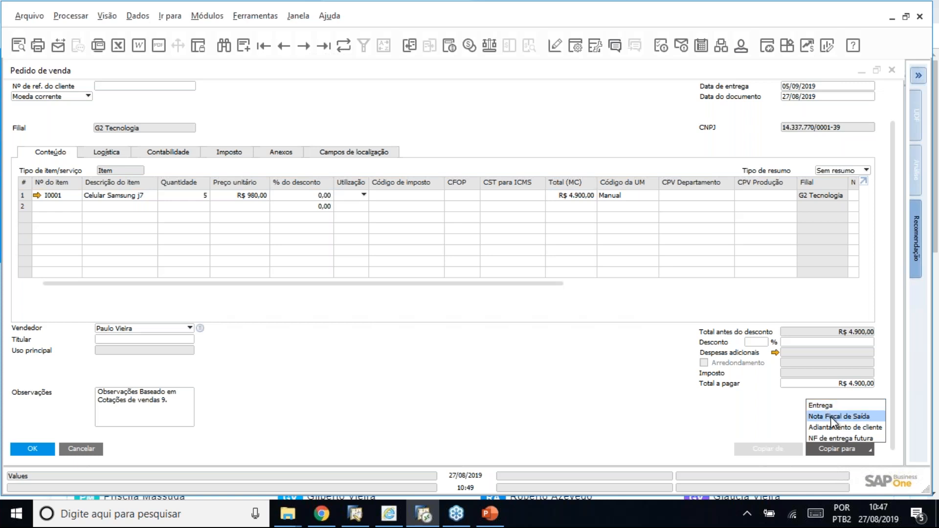
left_click(831, 417)
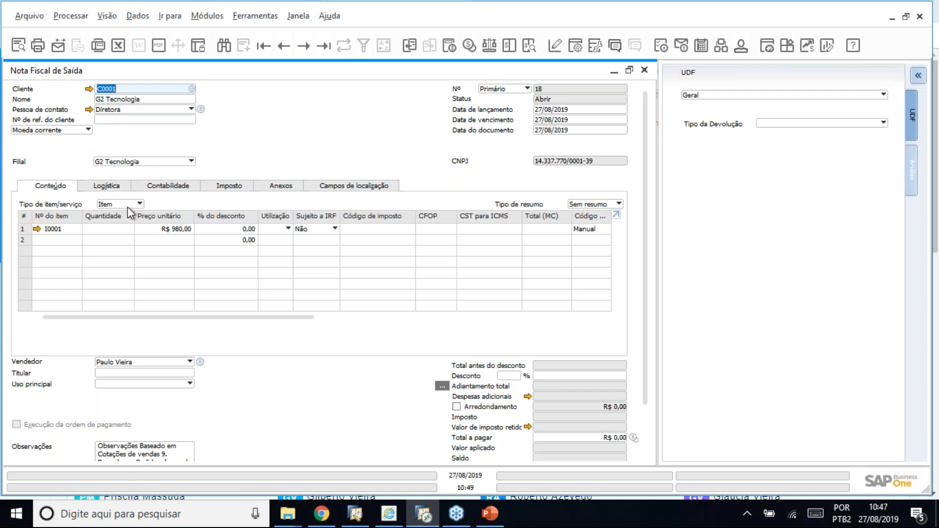
Step: Set the quantity of item I0001 to 1 in the outgoing invoice
left_click(110, 230)
type("1")
key("Tab")
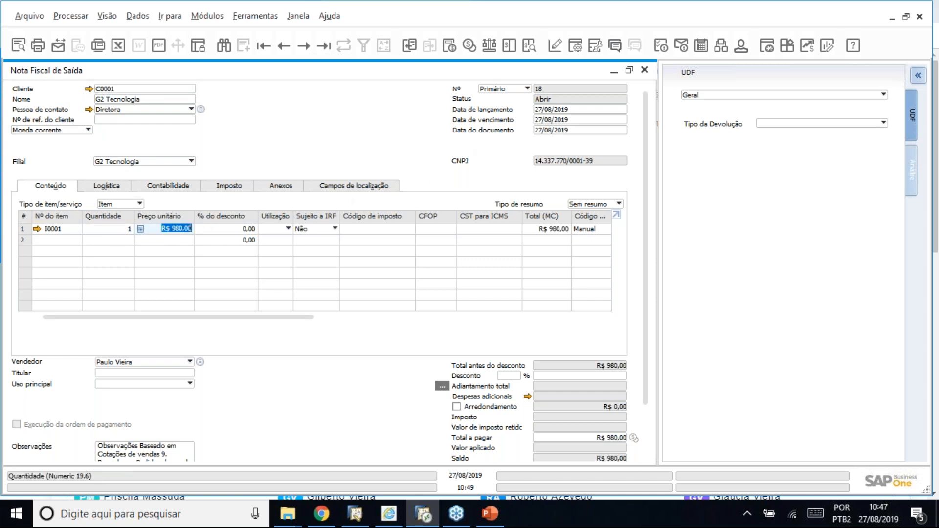
left_click(110, 230)
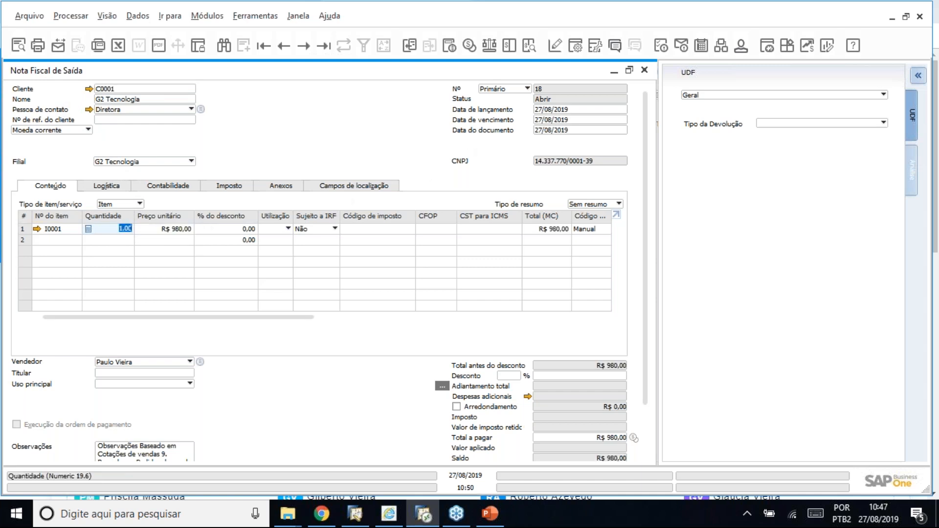
left_click(179, 229)
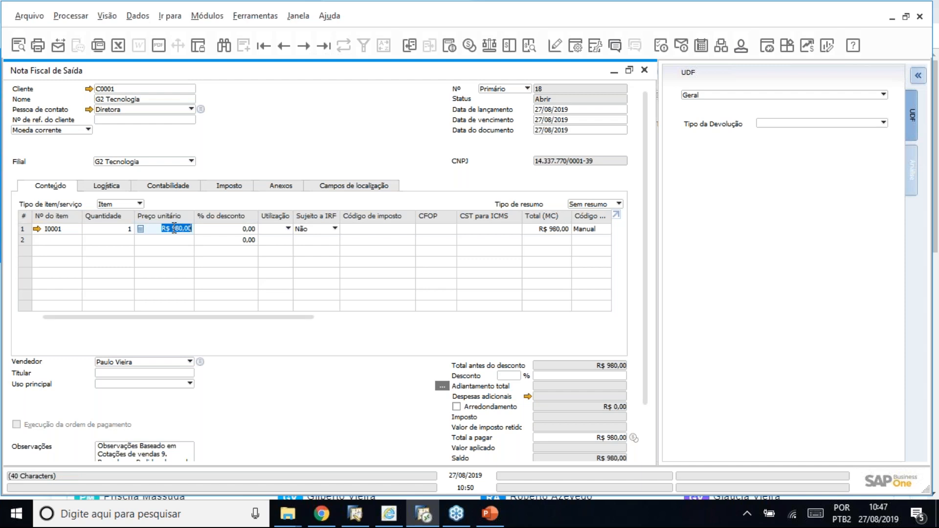
Step: Assign tax code 1101-003 to the item I0001 line and check the code's definition
left_click(397, 231)
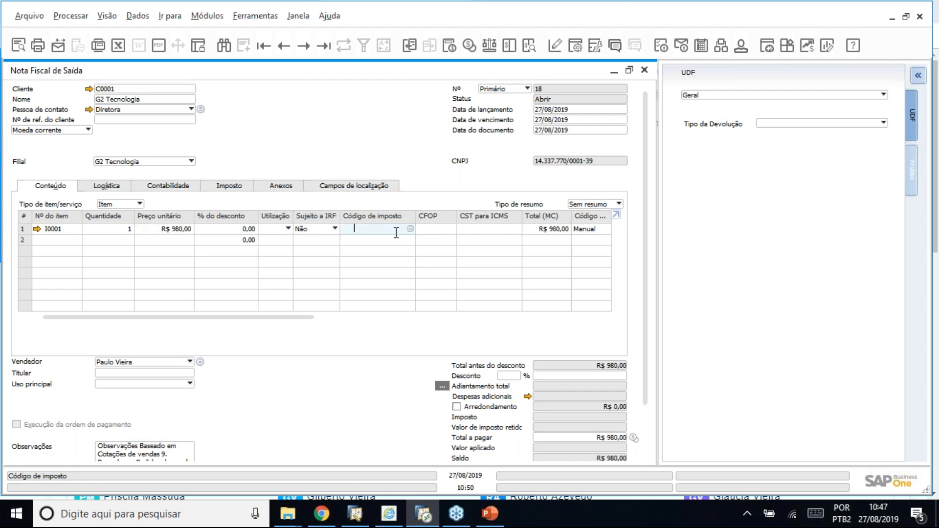
key("Tab")
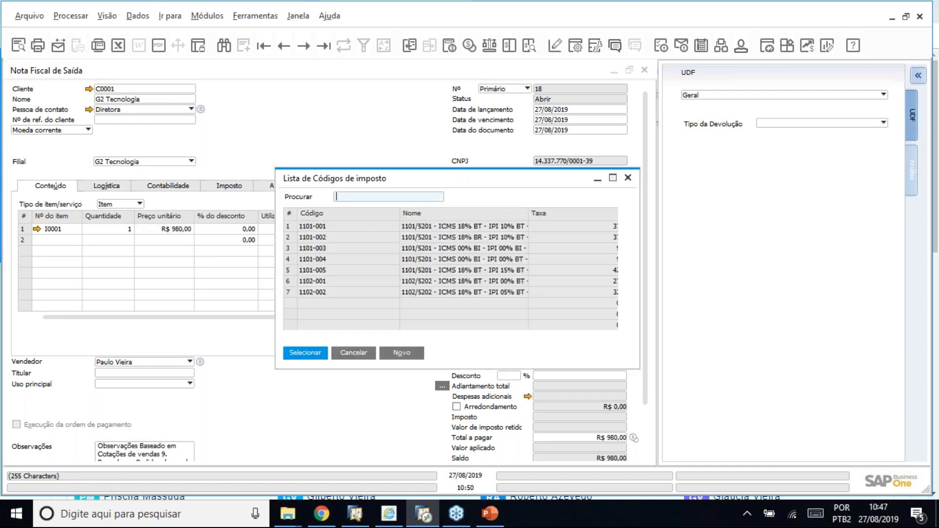
left_click(452, 250)
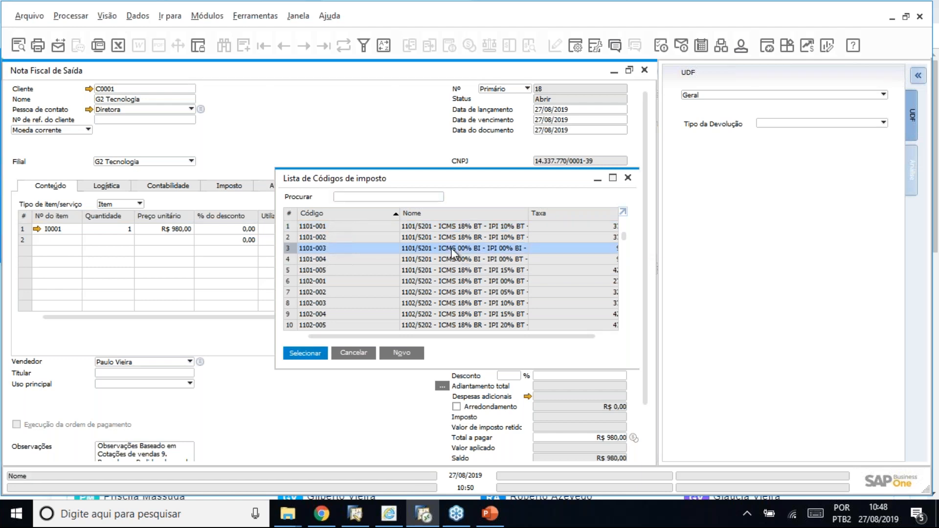
key("Return")
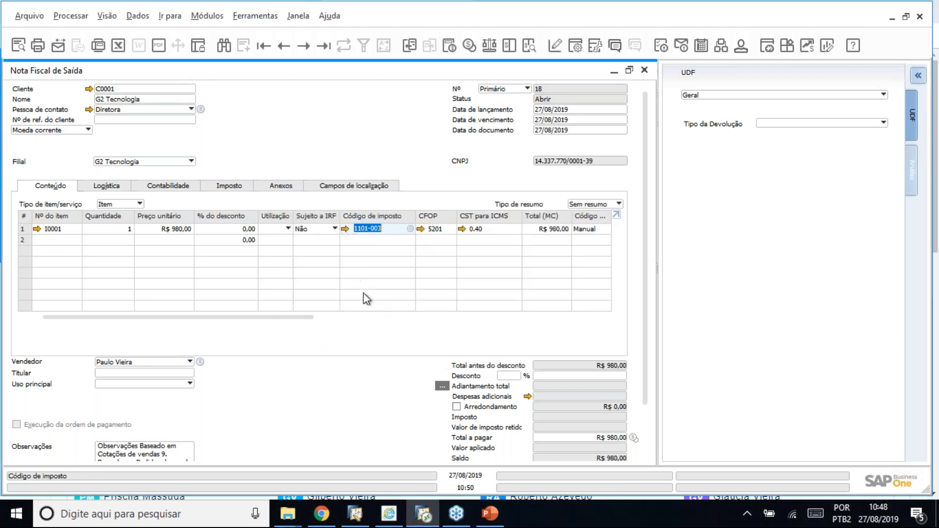
left_click(346, 228)
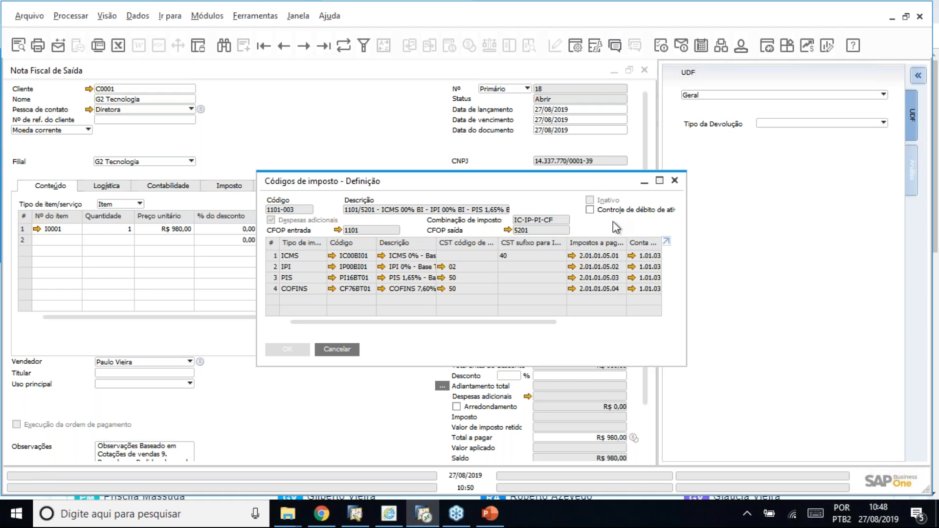
left_click(679, 181)
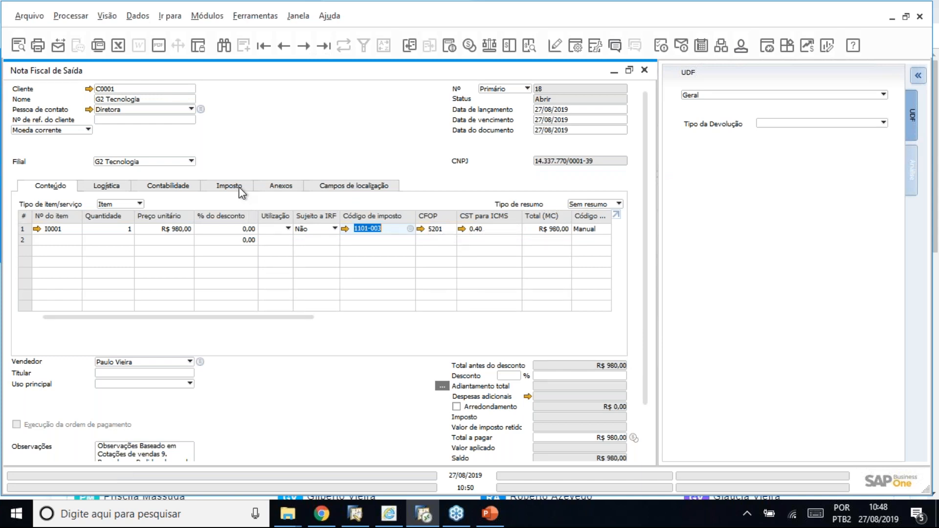
Step: Check the outgoing invoice's accounting and tax details, and add the invoice as a final document
left_click(168, 186)
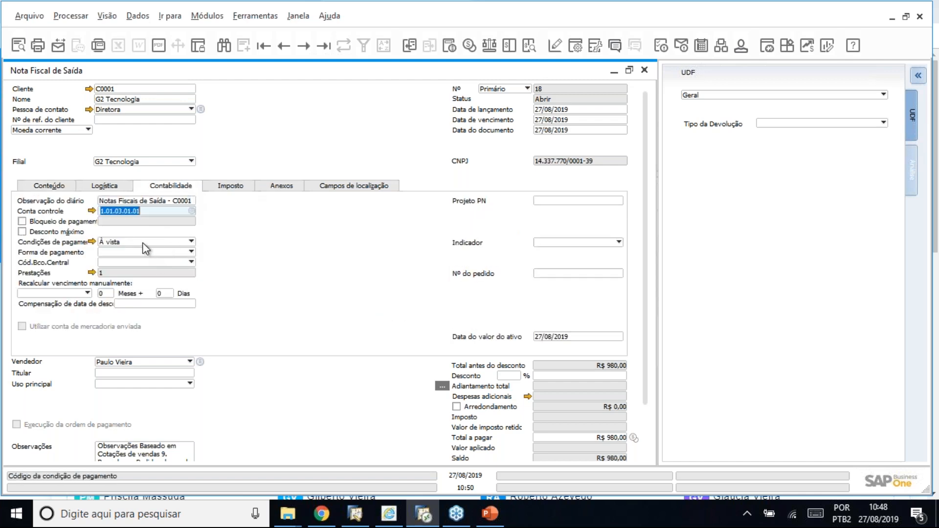
left_click(235, 186)
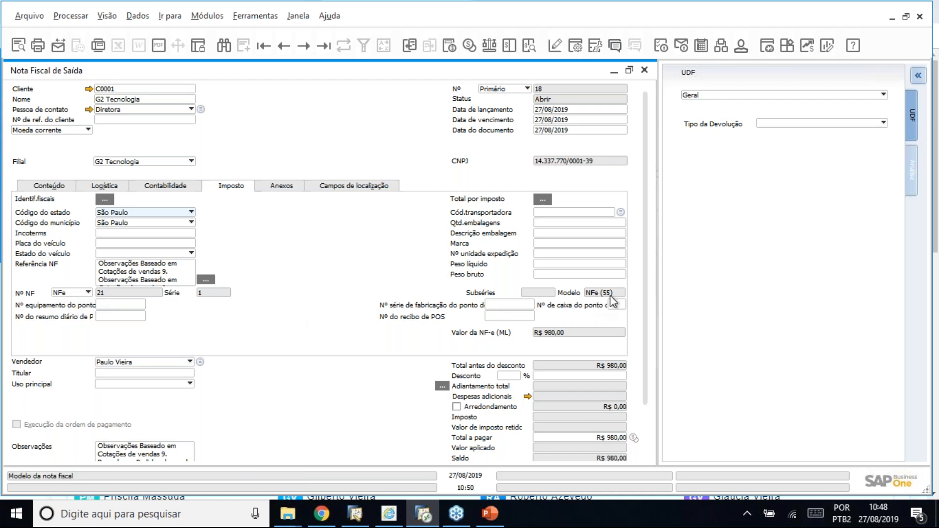
scroll(645, 352, "down", 3)
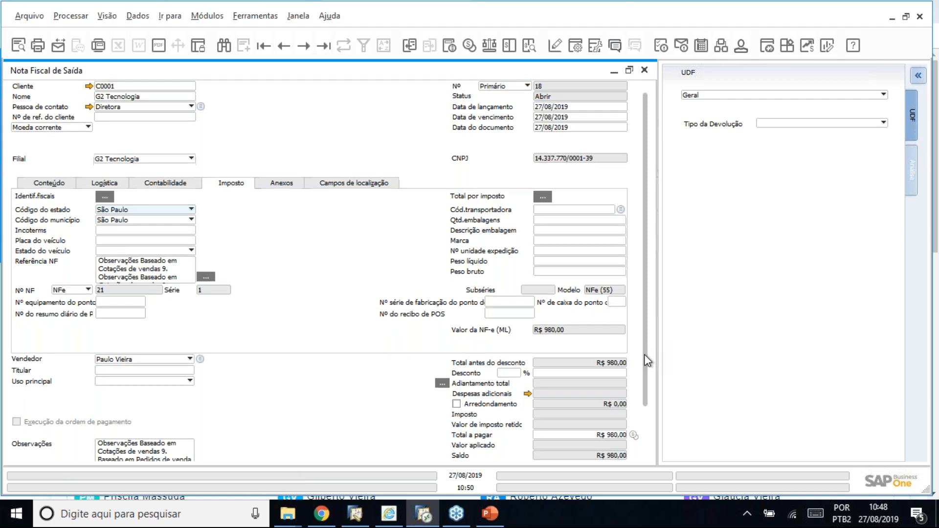
left_click(32, 449)
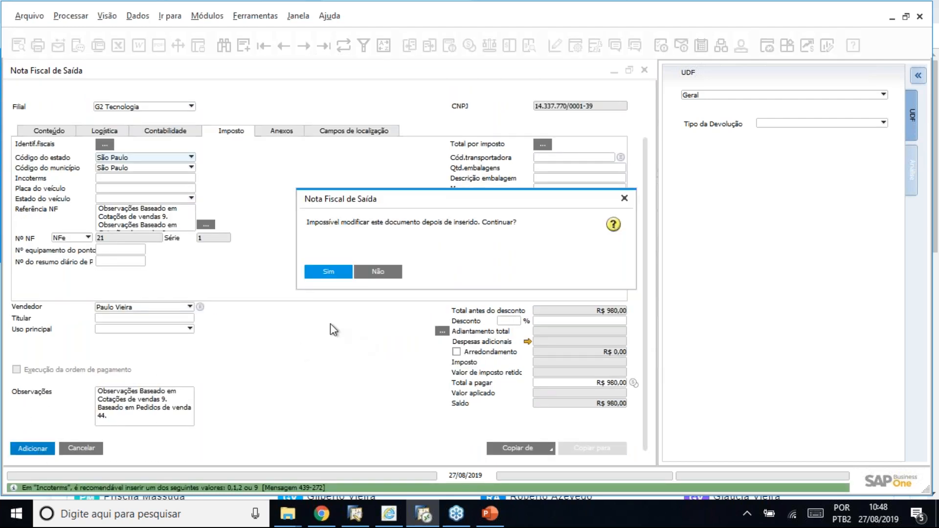
left_click(341, 272)
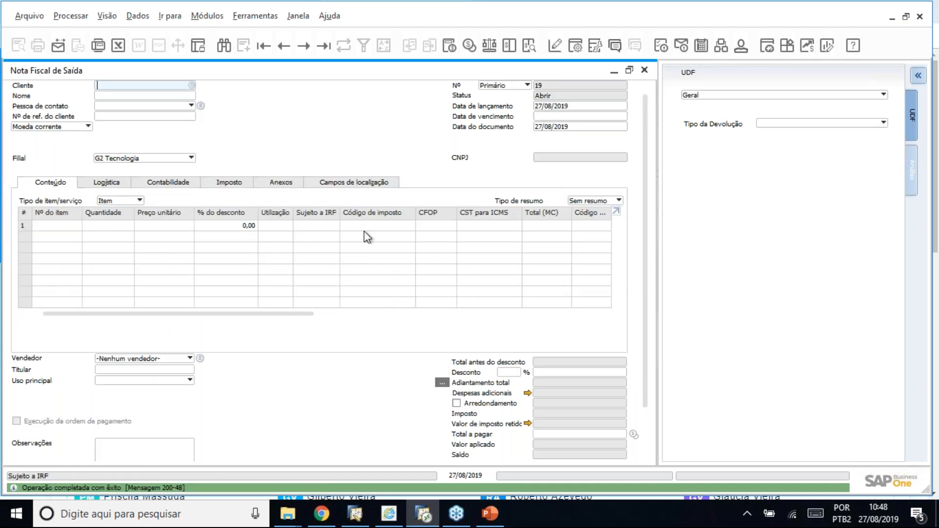
Step: Reopen the most recent outgoing invoice and review the journal entry behind its accounting data
left_click(324, 48)
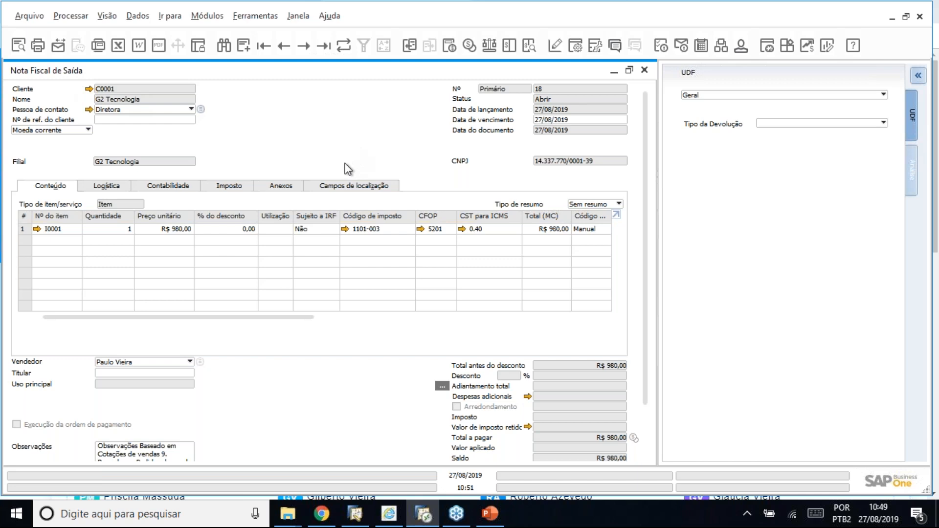
left_click(178, 189)
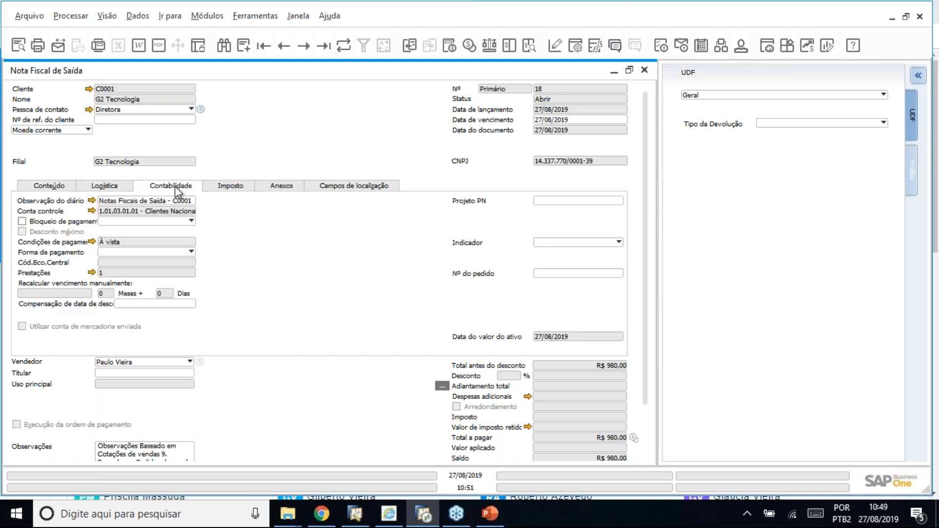
left_click(90, 201)
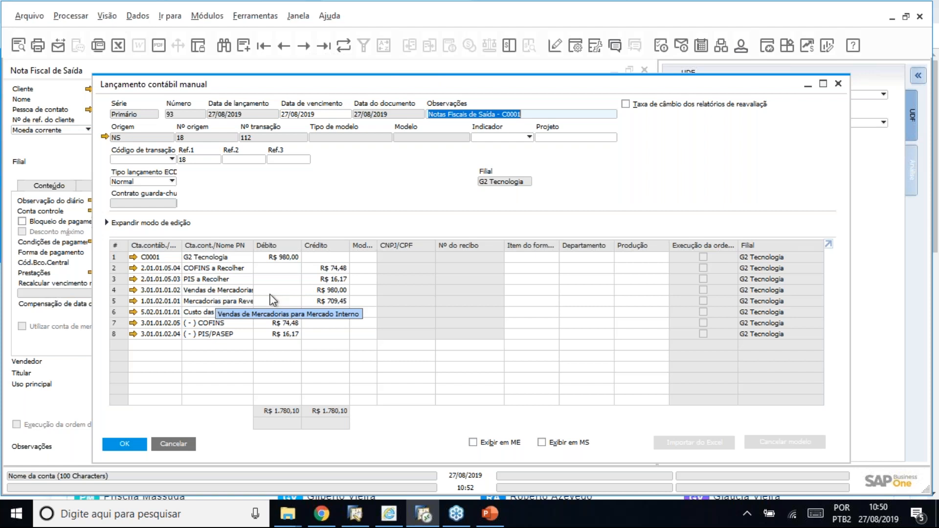
left_click(839, 84)
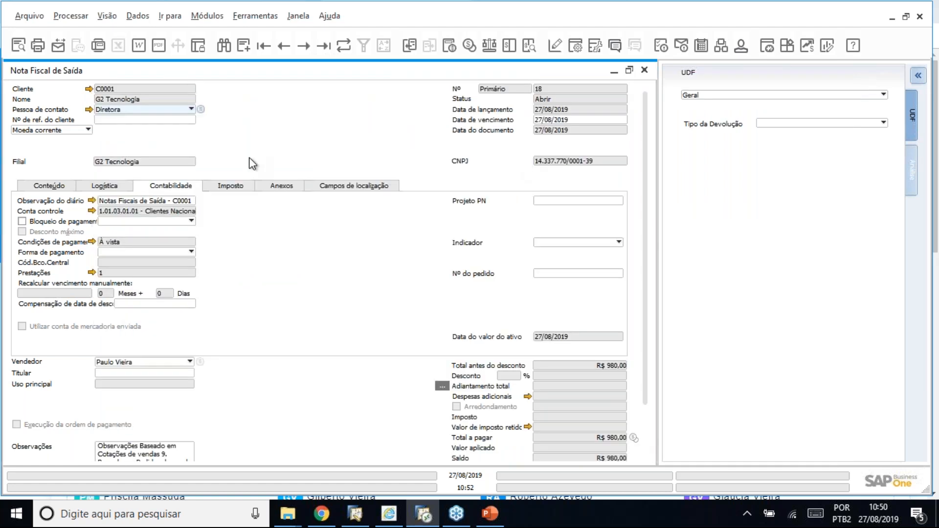
Step: Return to the invoice's item contents, start its incoming payment, and shift the payment means window off the receivables form
left_click(51, 186)
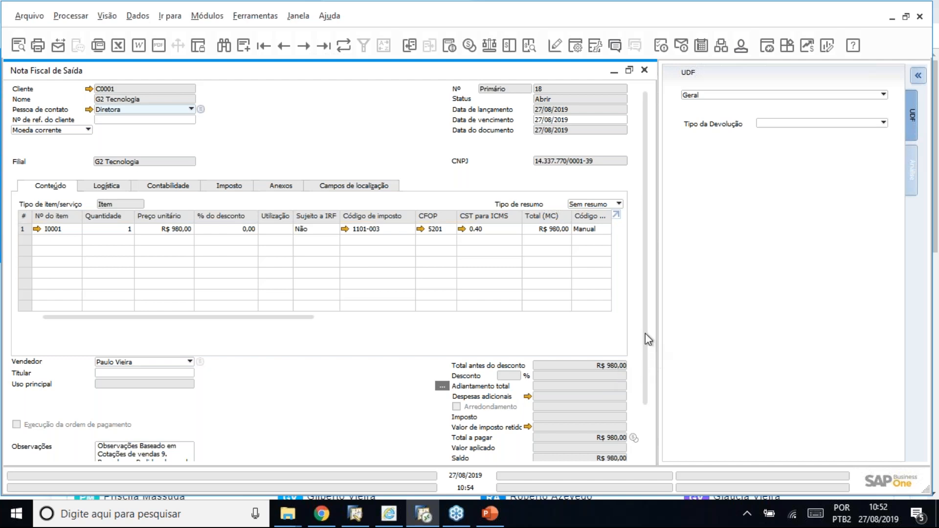
left_click_drag(645, 333, 647, 409)
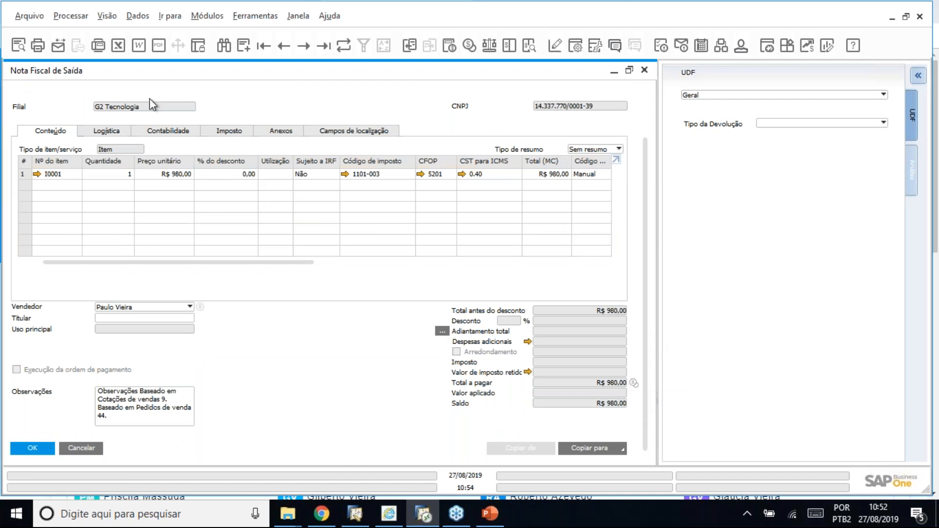
left_click(633, 383)
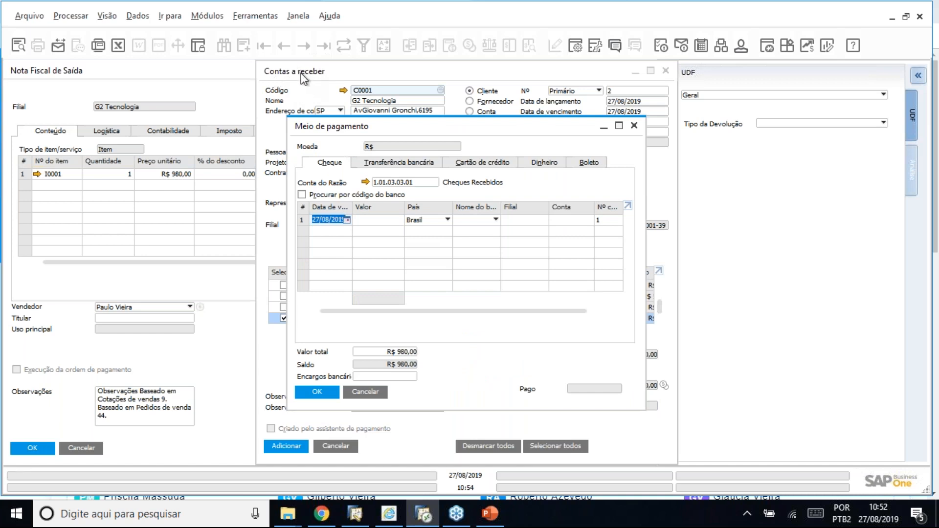
left_click_drag(351, 138, 427, 155)
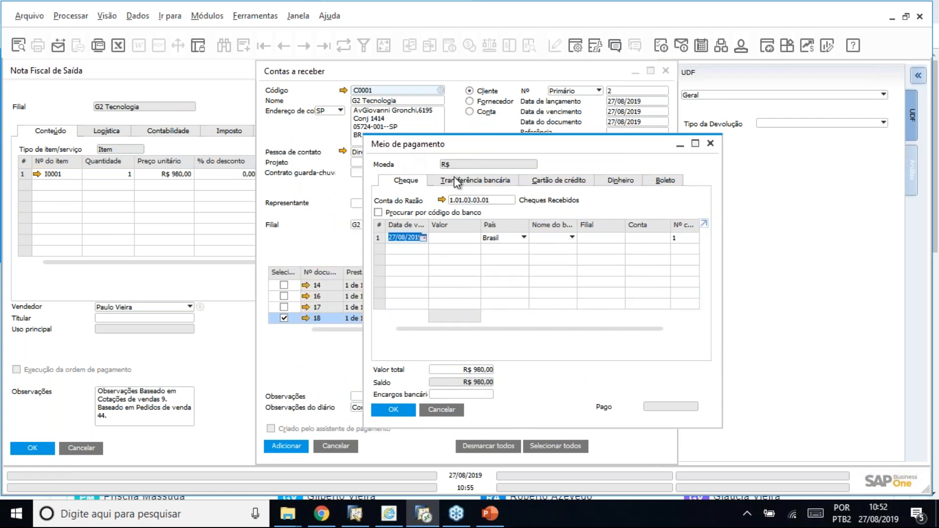
Step: Review the payment means available for the receipt: cheque, bank transfer, credit card, cash and boleto
left_click(455, 180)
left_click(557, 180)
left_click(617, 180)
left_click(641, 180)
left_click(617, 180)
left_click(580, 179)
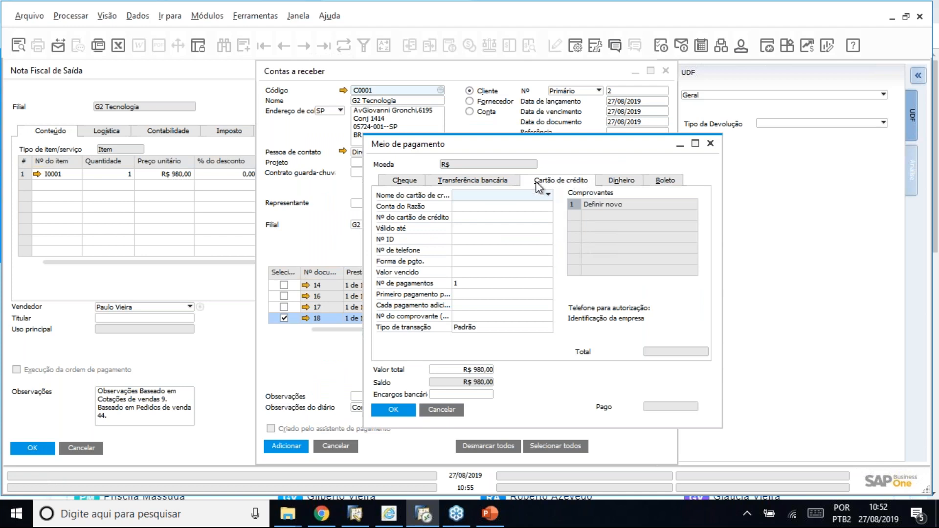
left_click(504, 181)
left_click(404, 180)
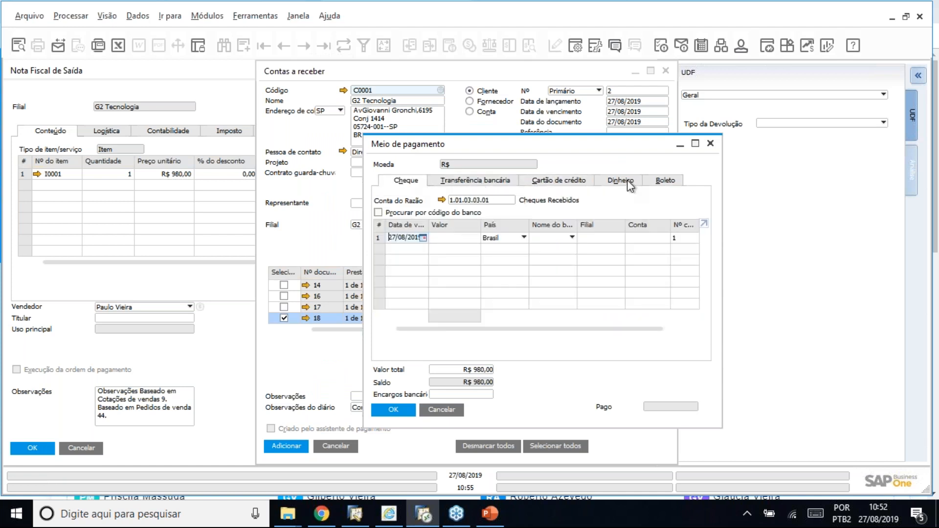
left_click(661, 182)
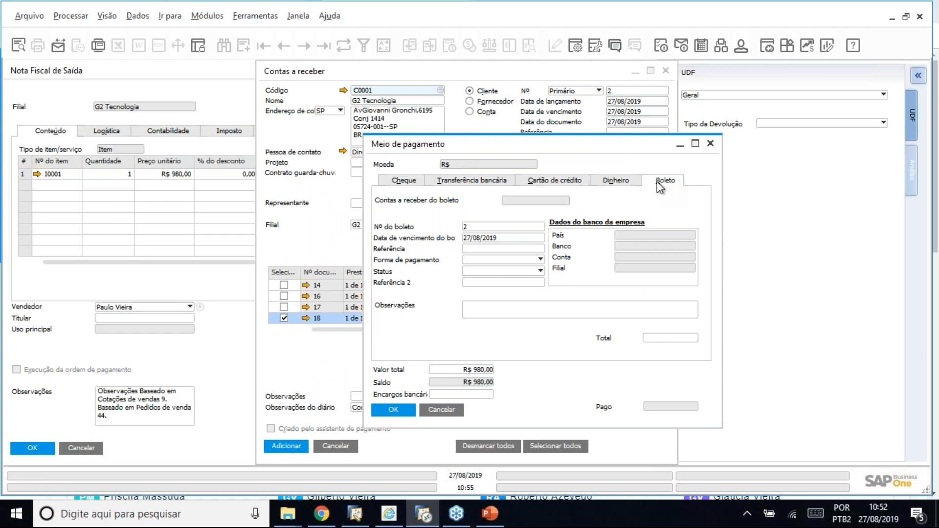
left_click(629, 181)
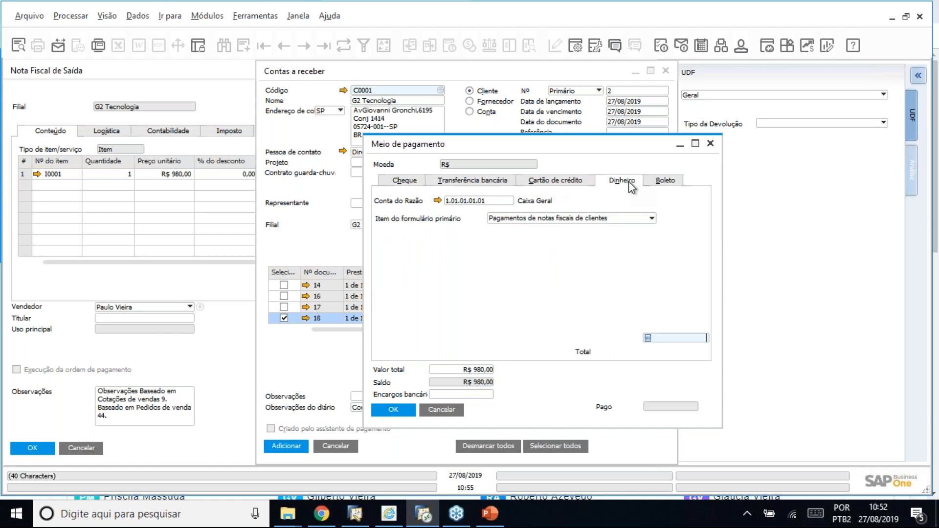
left_click(577, 182)
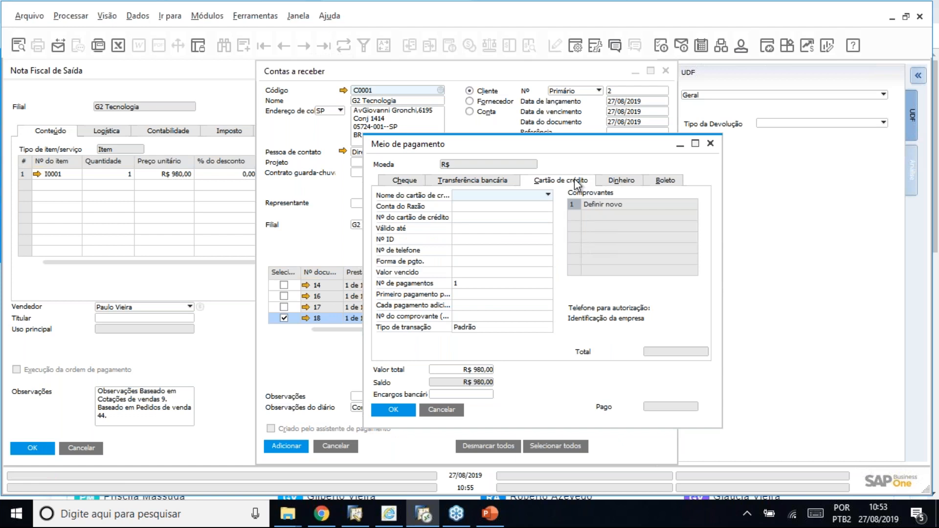
left_click(506, 184)
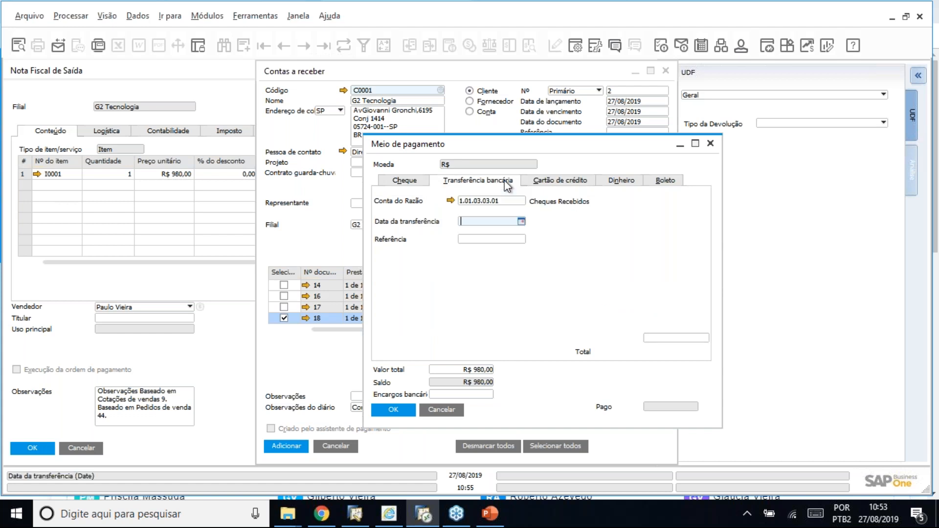
left_click(412, 184)
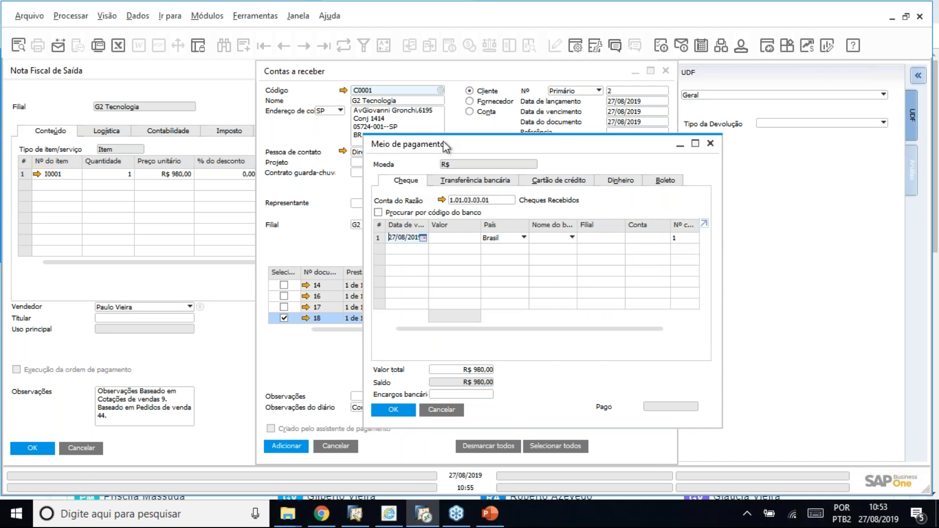
Step: Choose bank transfer as the payment means and replace its ledger account with Itaú
left_click_drag(433, 143, 400, 151)
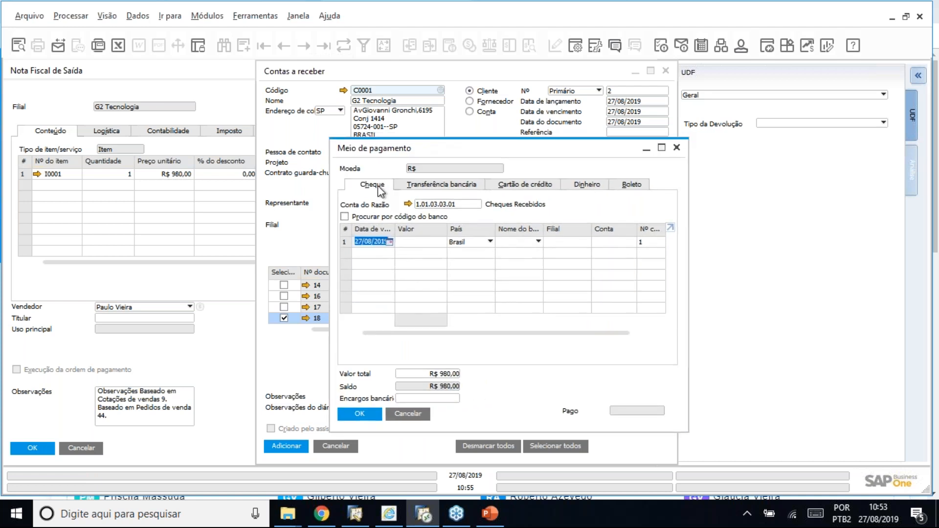
left_click(426, 184)
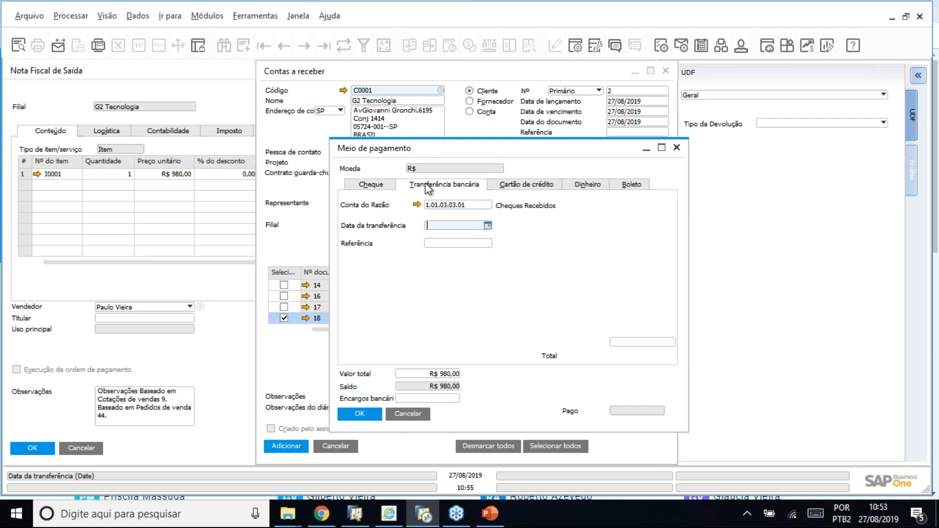
key("shift+Tab")
key("BackSpace")
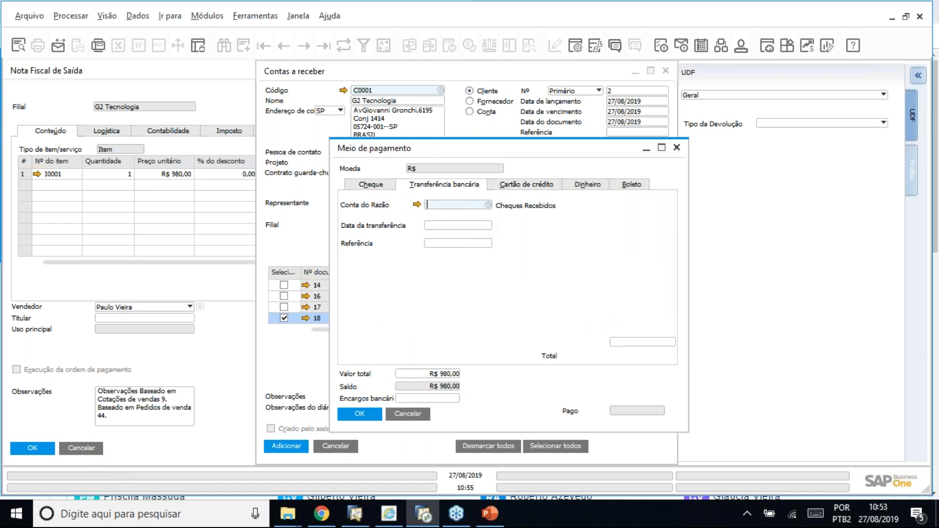
key("Tab")
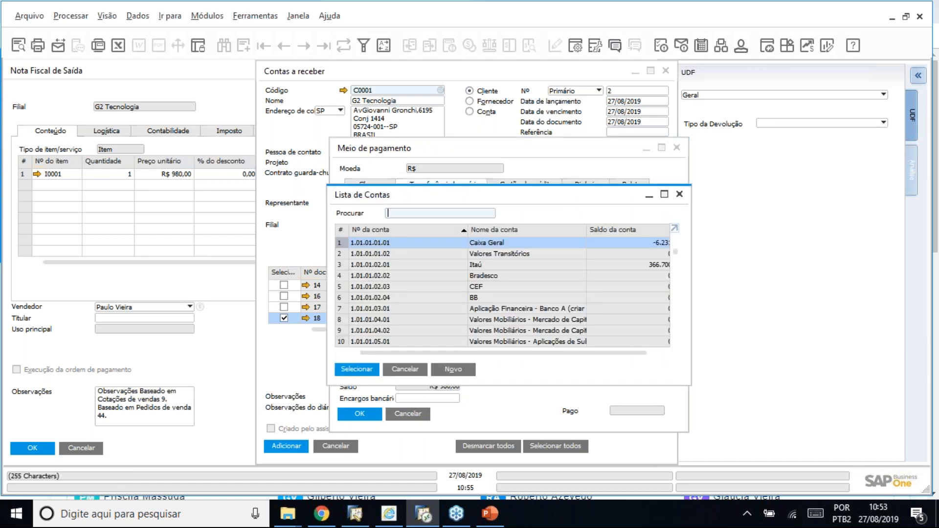
left_click(484, 268)
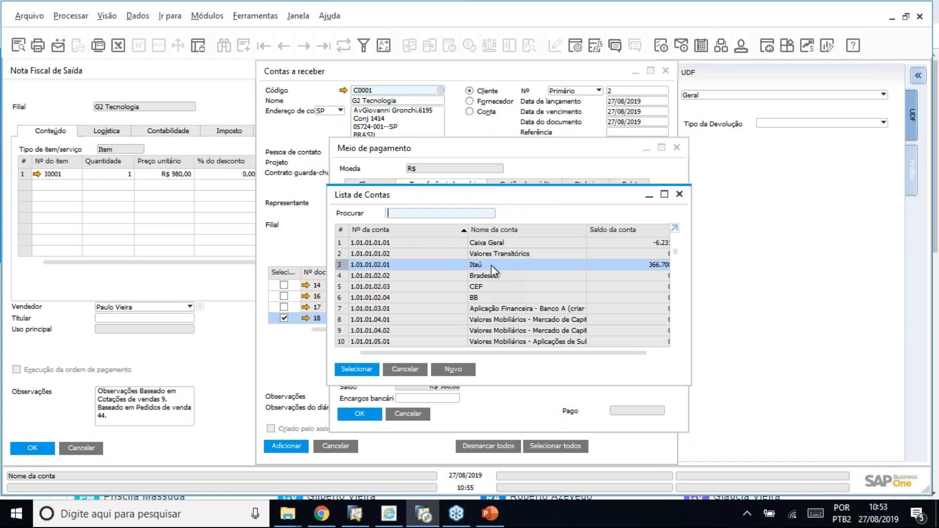
double_click(492, 265)
Step: Set the bank transfer date to 27/08/2019
left_click(460, 226)
type("a")
key("Tab")
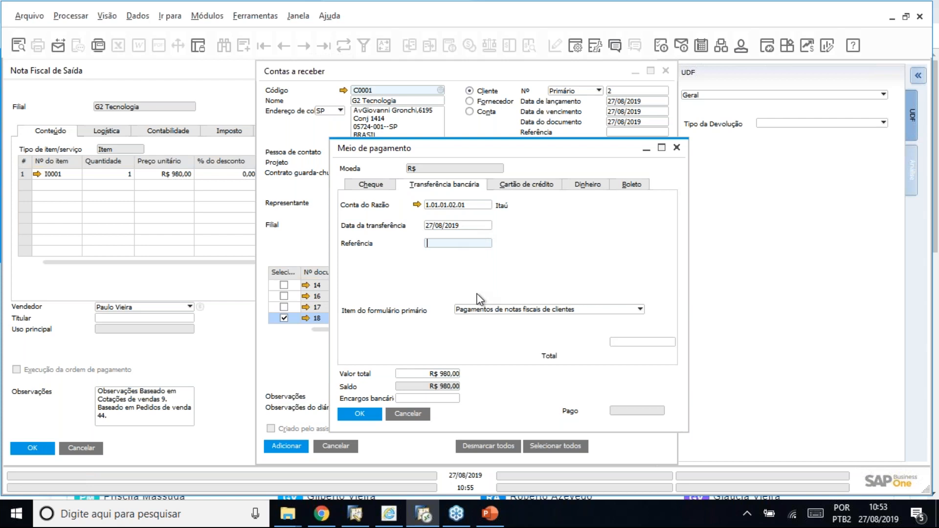
Step: Fill the bank transfer total with the full R$ 980,00 balance and accept the payment means
left_click(640, 343)
key("ctrl+b")
key("Tab")
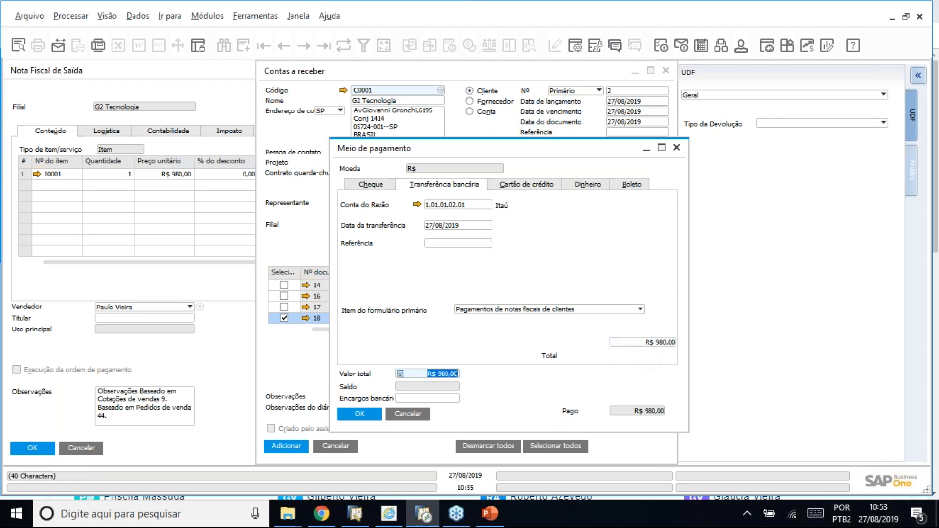
left_click(368, 414)
Step: Add the incoming payment for the selected invoice 18, accept that it is final, and close the receivables form
left_click(300, 447)
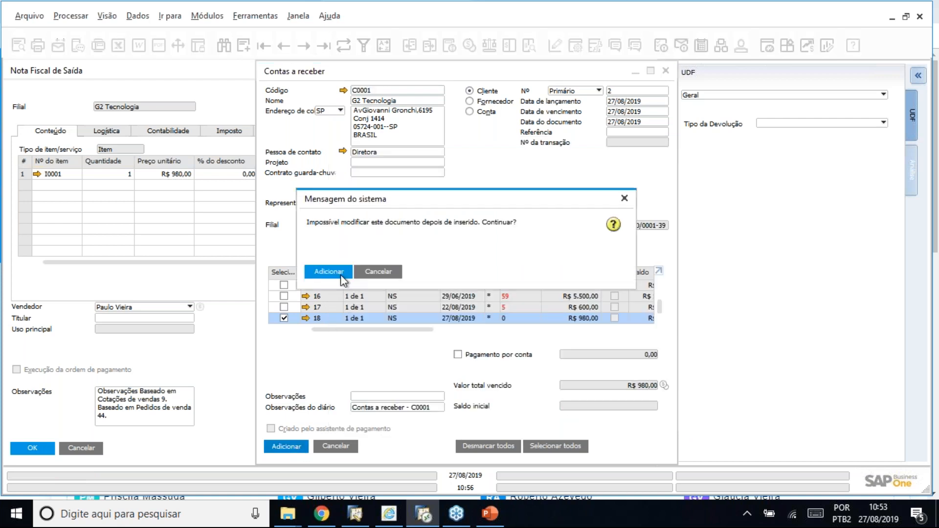
left_click(268, 271)
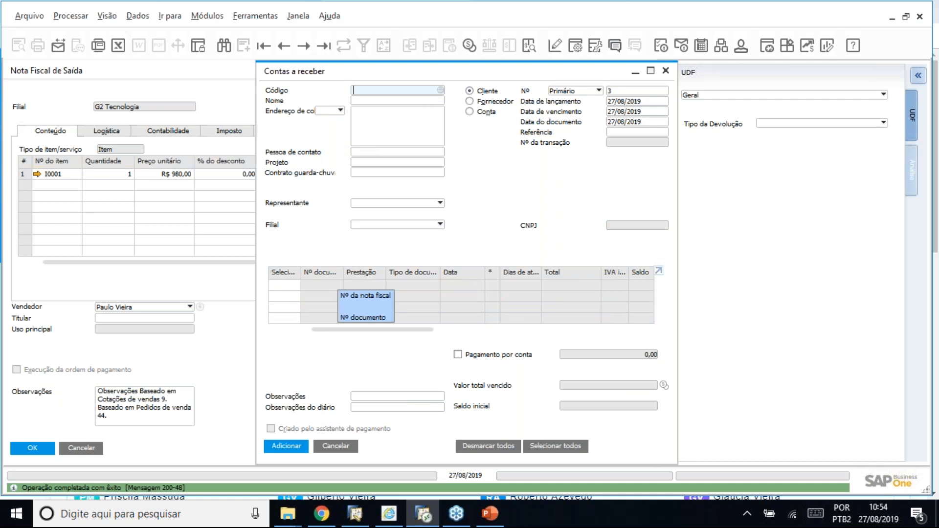
left_click(666, 72)
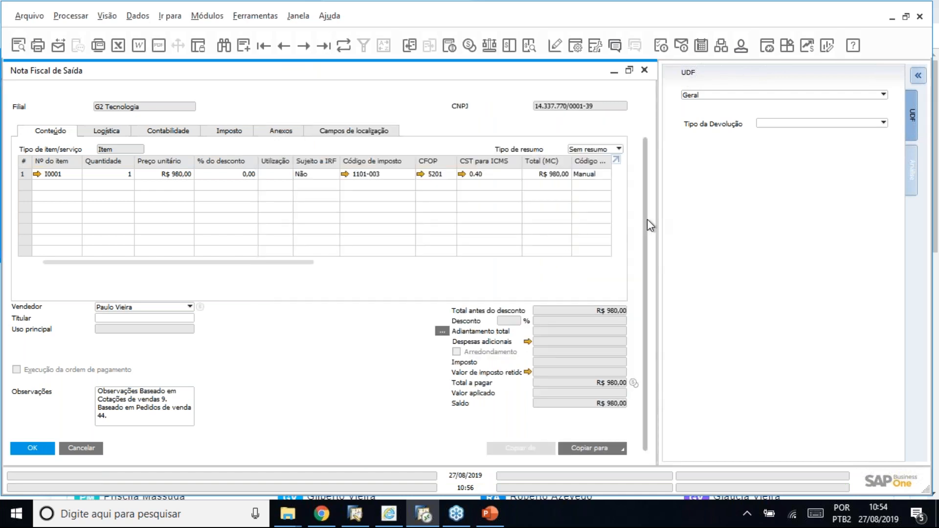
Step: Open the invoice's relationship map full size and rearrange its sales order, invoice and receivables documents
scroll(649, 146, "up", 3)
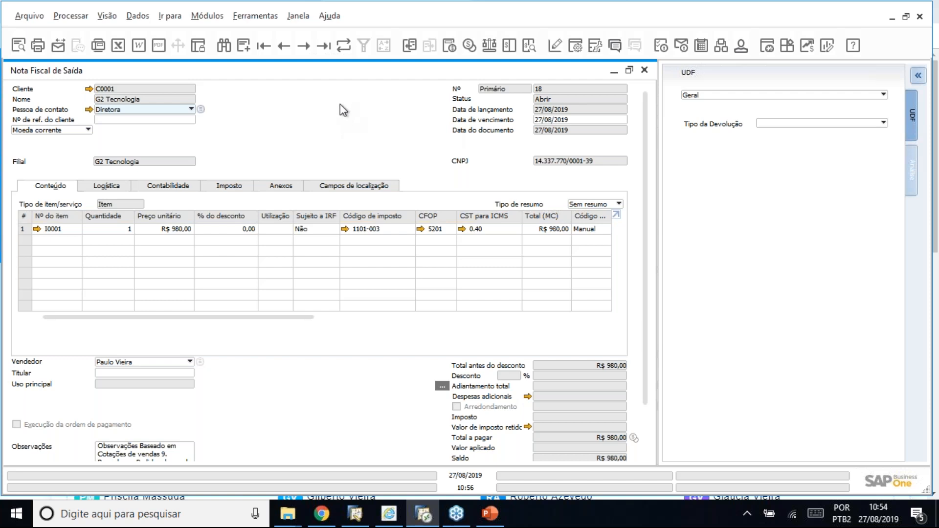
right_click(340, 105)
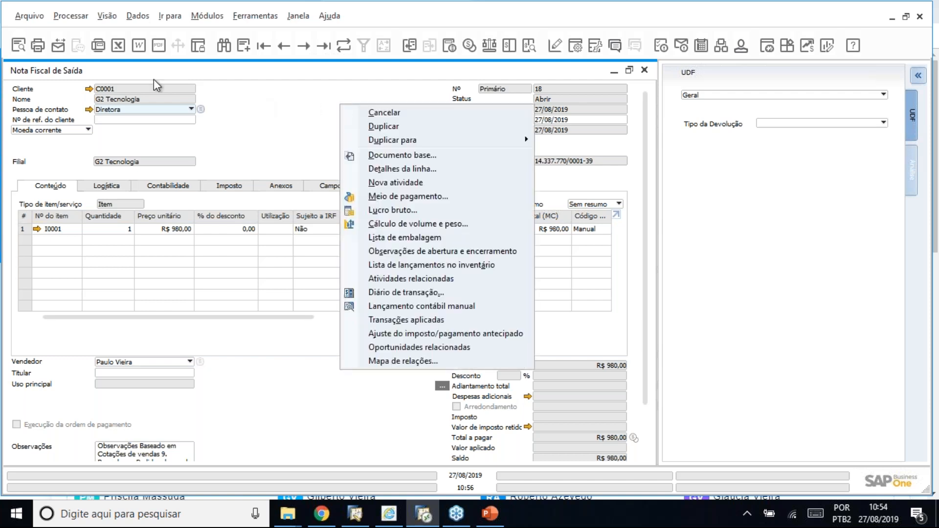
left_click(394, 361)
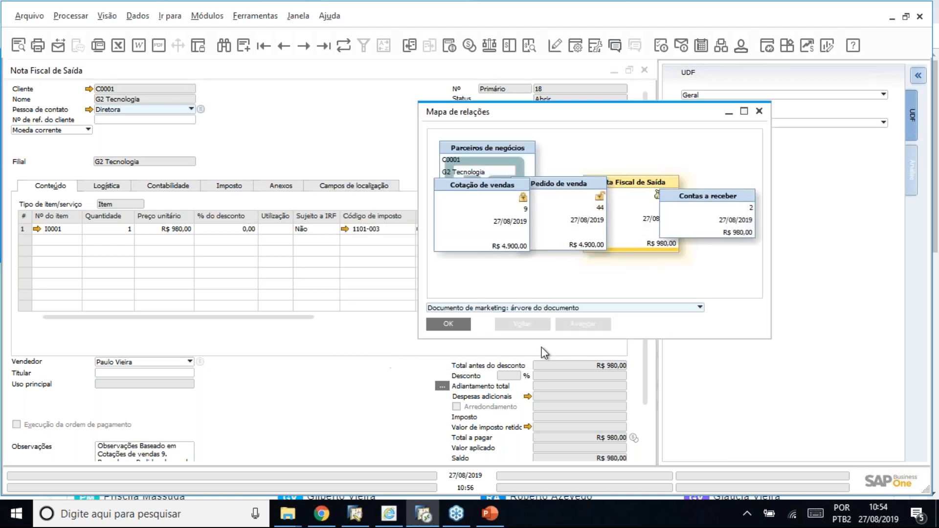
left_click(744, 112)
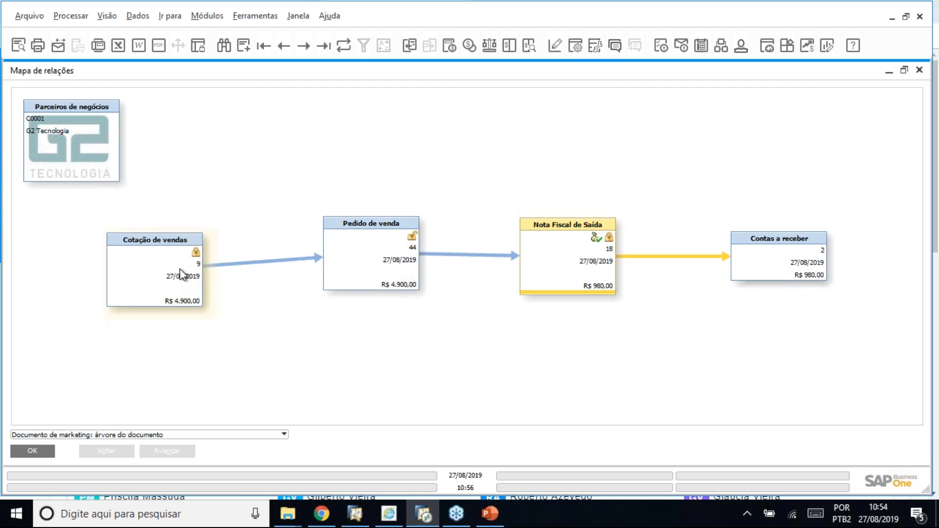
left_click_drag(340, 264, 322, 198)
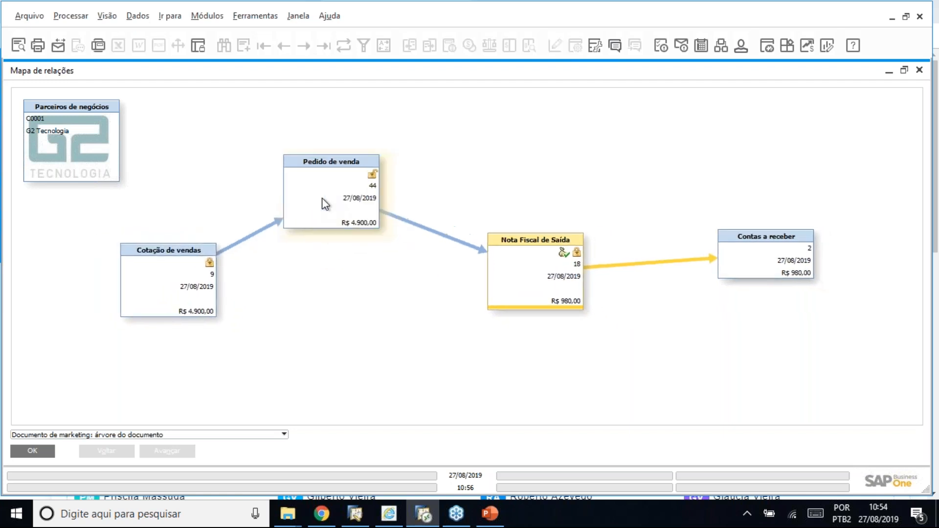
left_click_drag(496, 265, 521, 183)
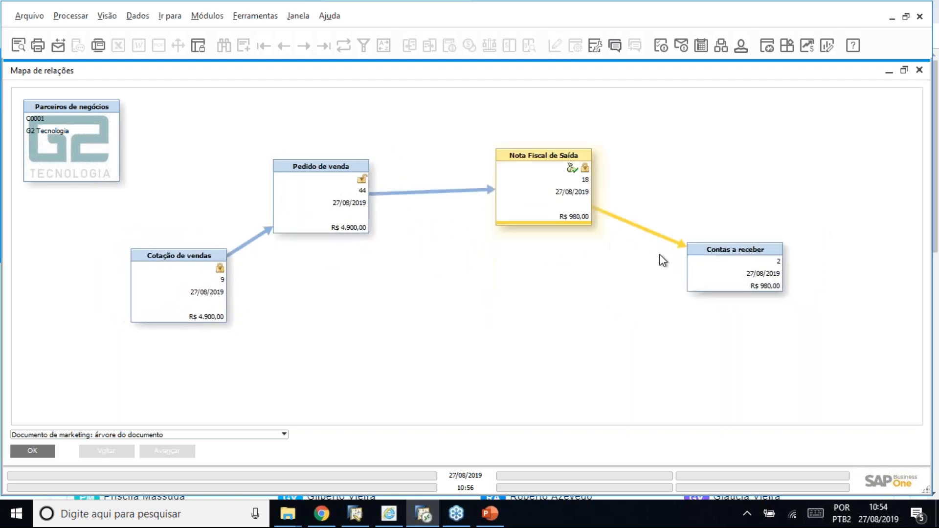
left_click_drag(738, 269, 747, 212)
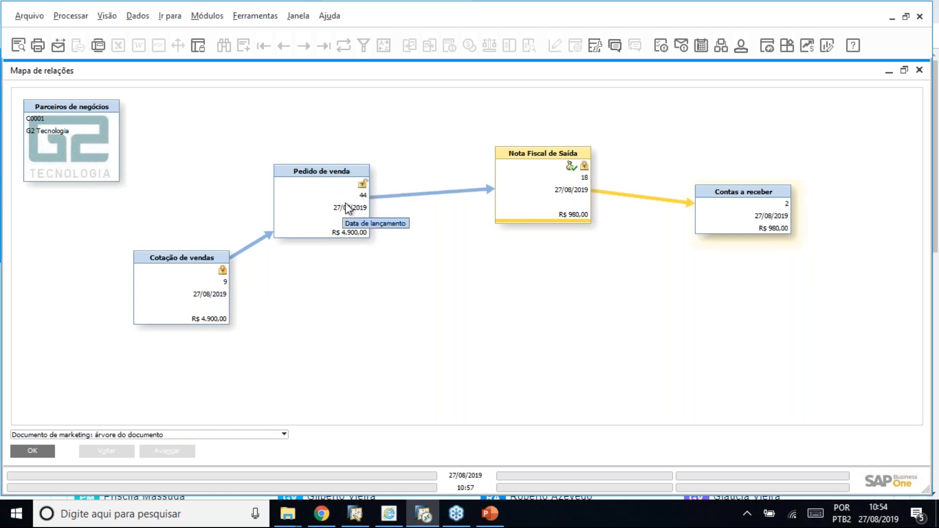
Step: Open sales order 44 from the relationship map and reposition its window to view it against the document chain
double_click(322, 210)
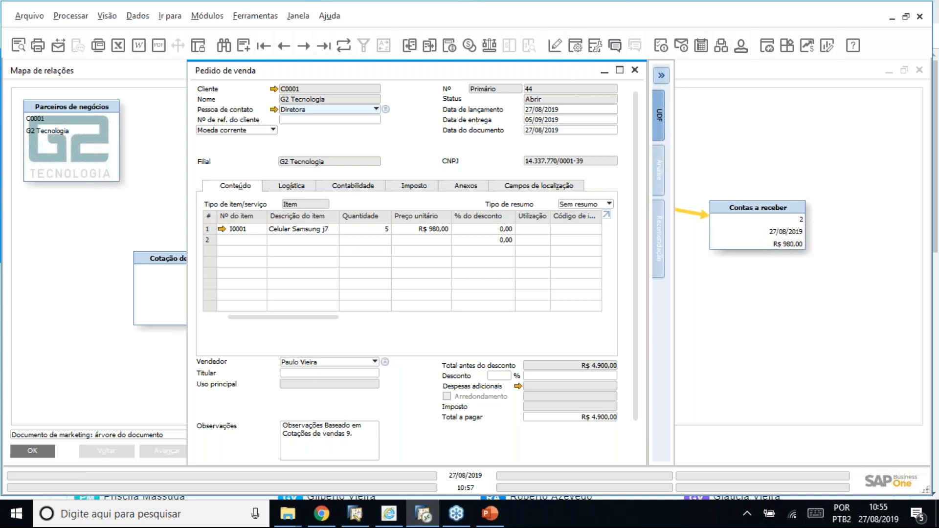
left_click_drag(492, 84, 272, 105)
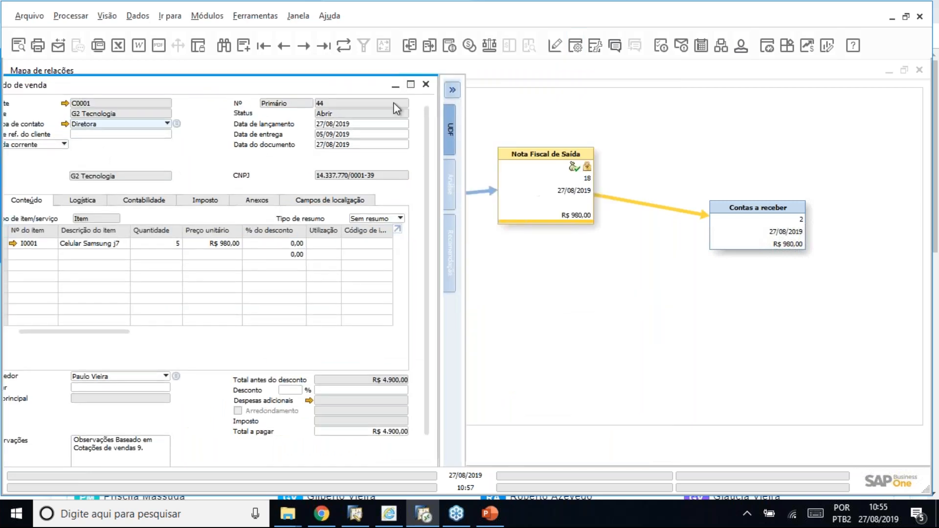
left_click_drag(459, 85, 513, 88)
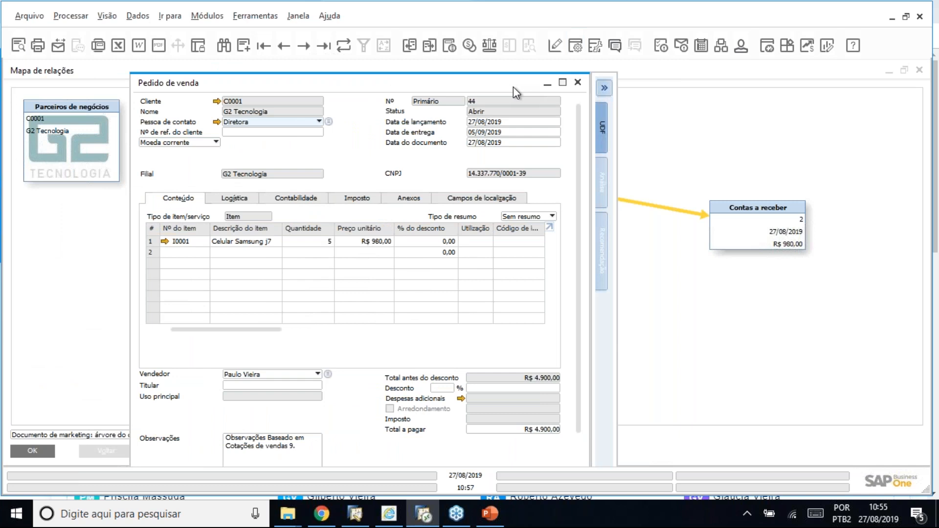
left_click_drag(487, 89, 357, 196)
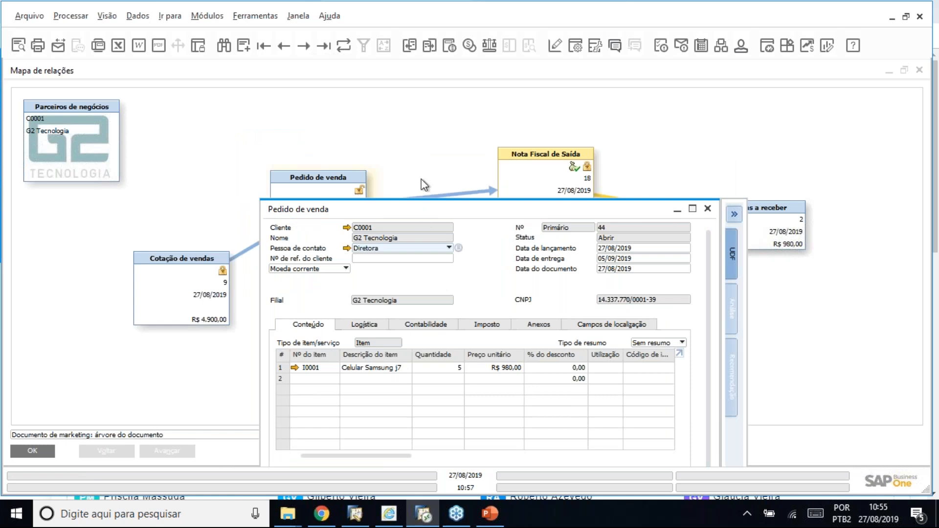
left_click_drag(423, 157, 421, 114)
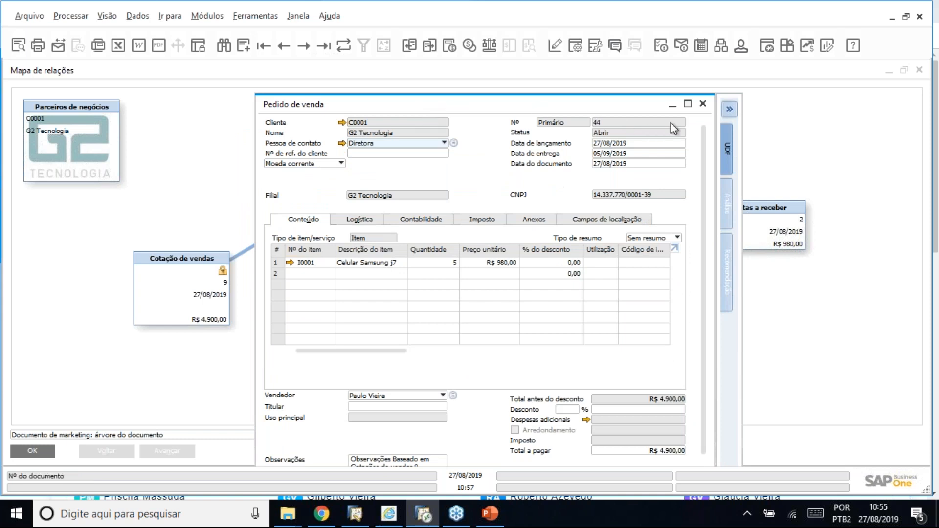
Step: Close the sales order, relationship map and outgoing invoice windows to return to the cockpit
left_click(702, 104)
left_click(720, 96)
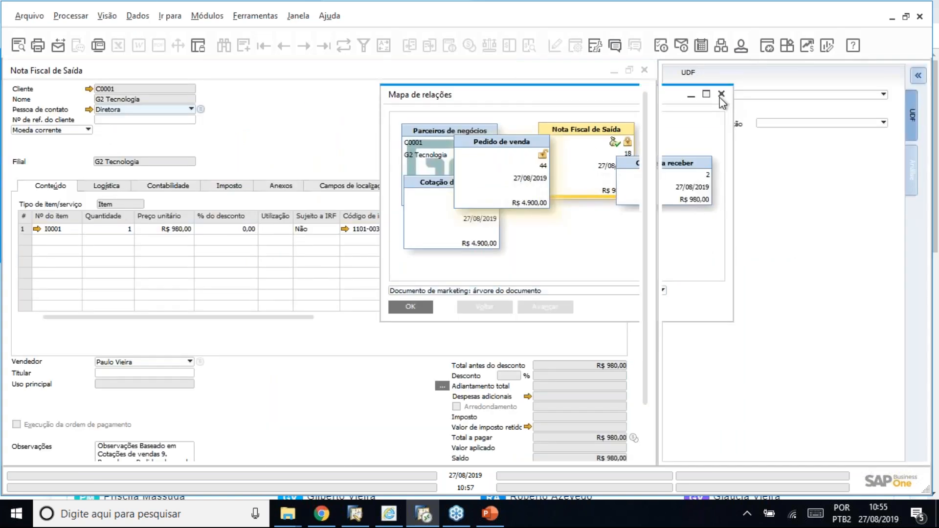
left_click(645, 72)
left_click(900, 74)
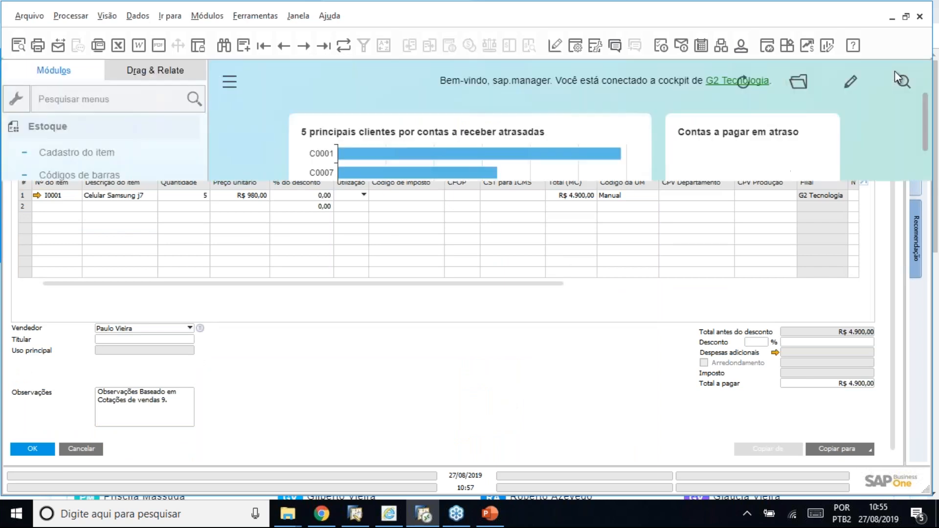
Step: Collapse the Estoque module, review the cockpit's undelivered sales orders in detail, and close the results
left_click(98, 127)
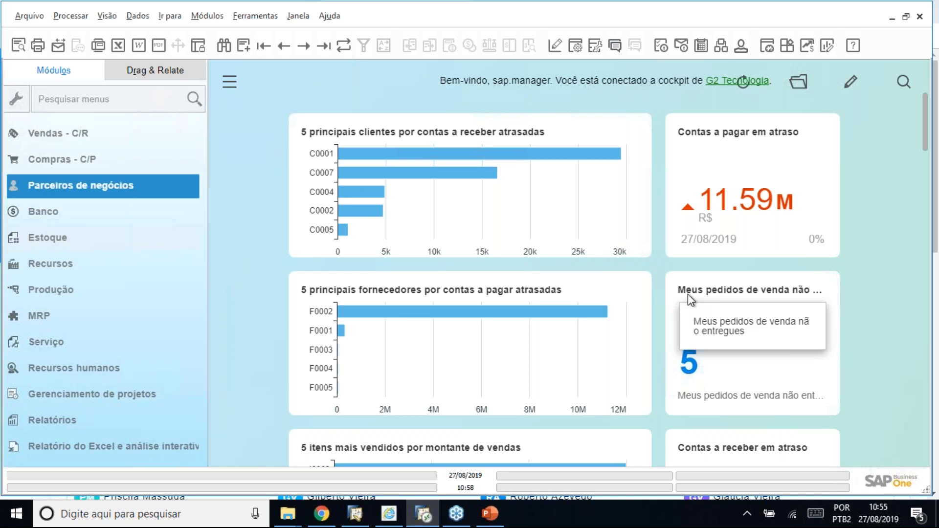
left_click(690, 368)
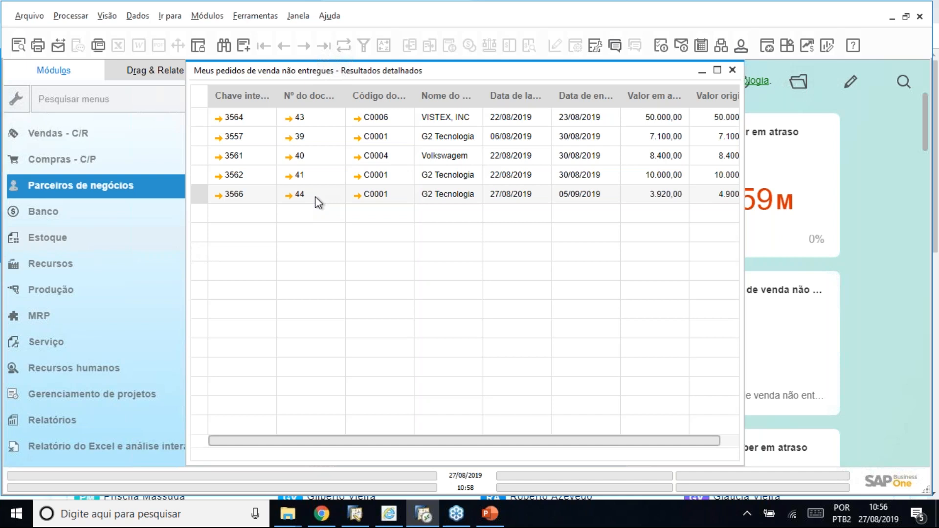
left_click(732, 70)
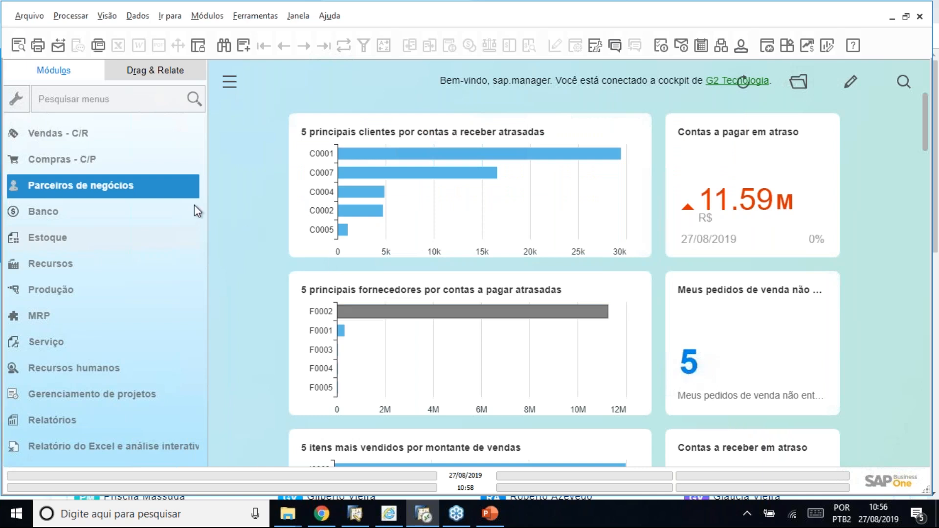
Step: Open the Lista de itens em aberto sales report and enlarge its window to show more columns
left_click(98, 143)
scroll(98, 143, "up", 3)
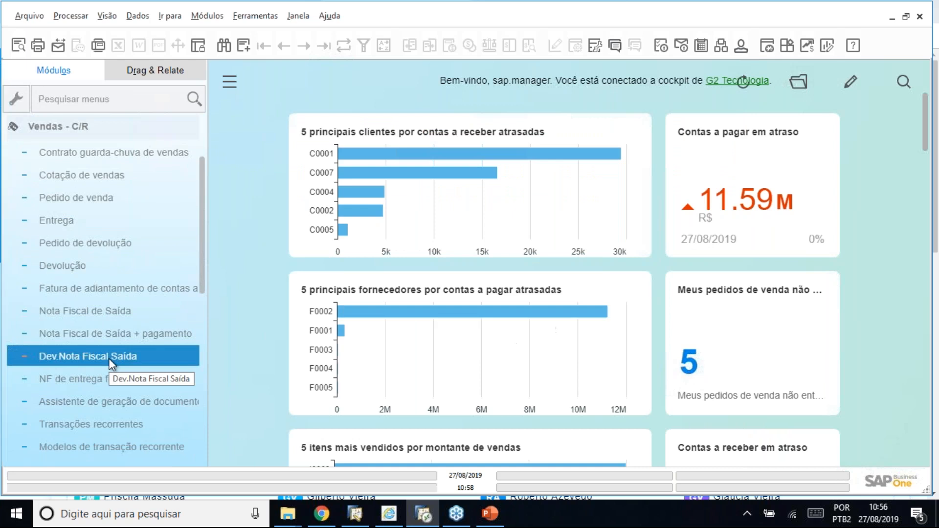
scroll(59, 199, "down", 4)
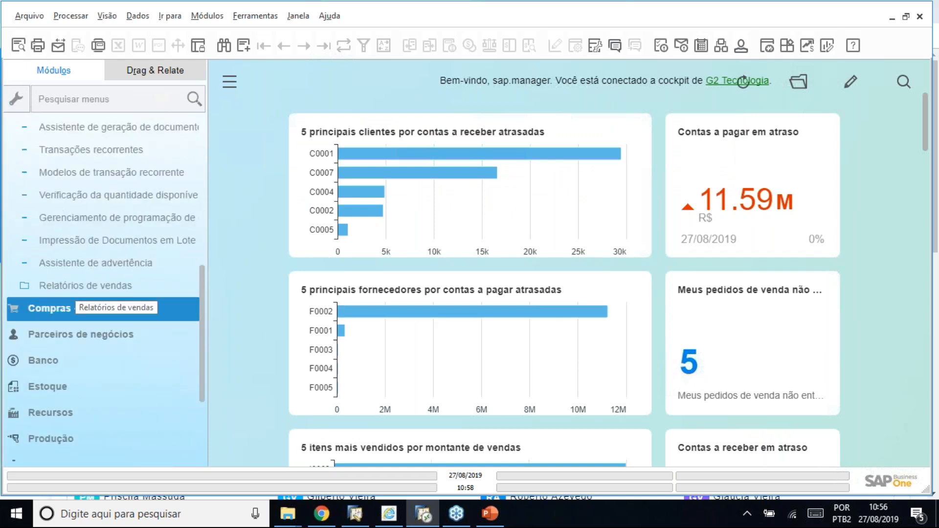
left_click(77, 289)
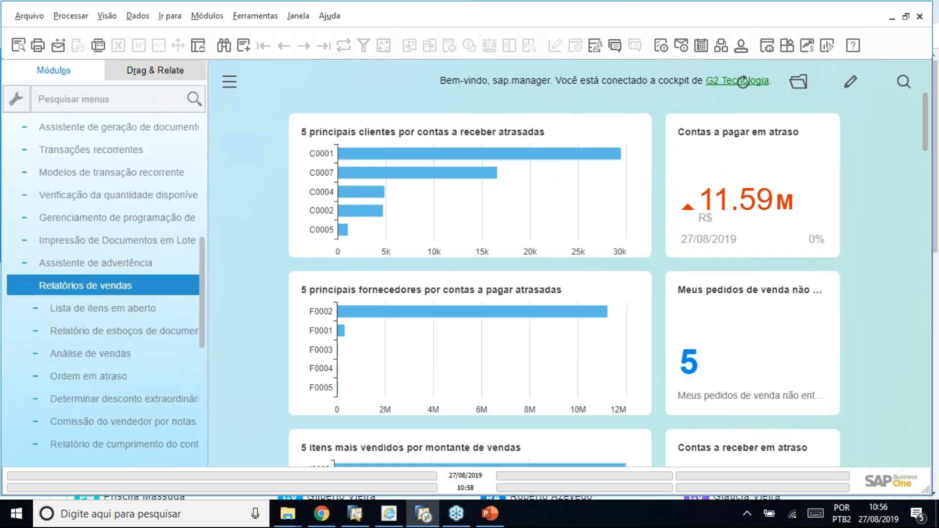
left_click(91, 308)
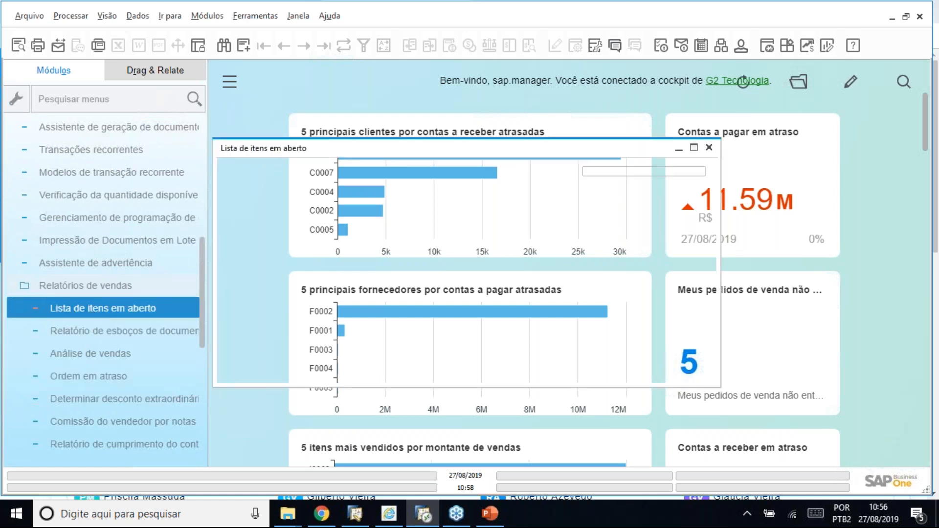
left_click_drag(359, 151, 264, 116)
left_click_drag(624, 349, 859, 403)
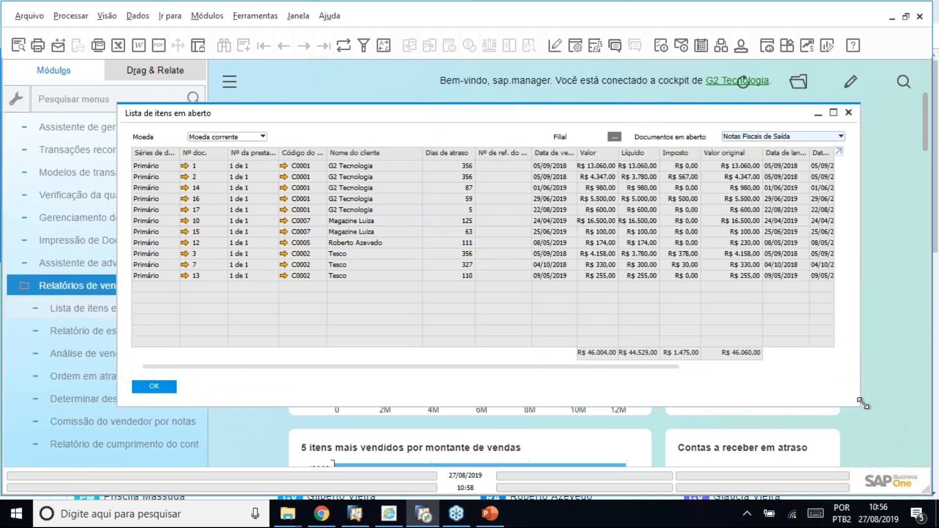
Step: Switch the open documents list to Pedidos de venda and look through all the open sales orders
left_click(816, 139)
left_click(780, 159)
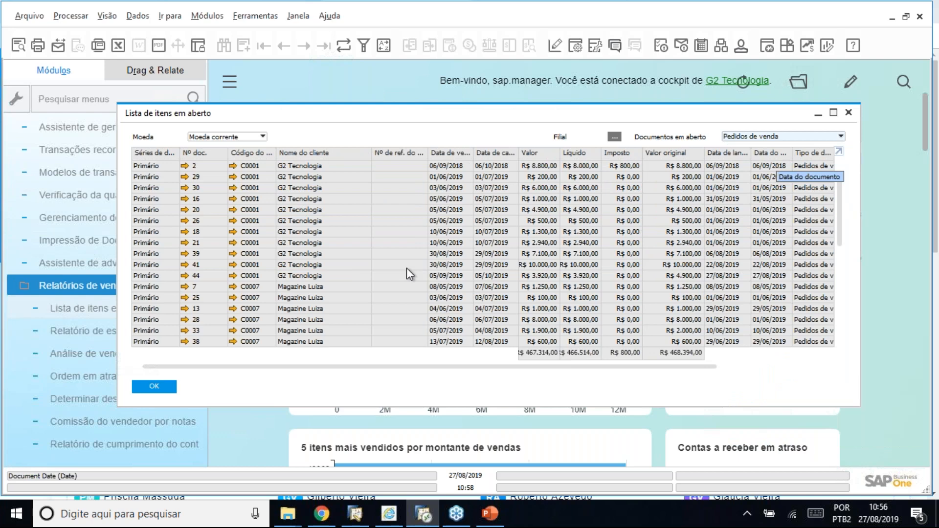
left_click_drag(841, 212, 848, 334)
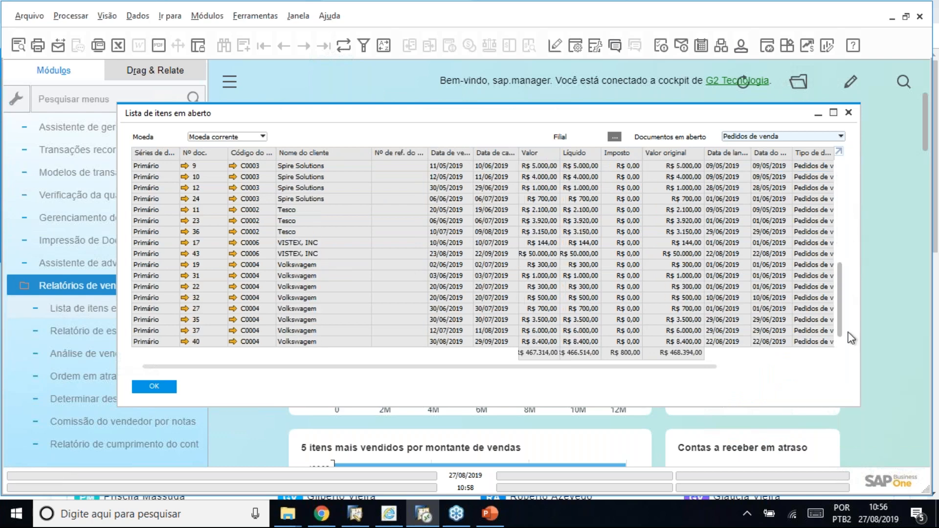
left_click_drag(846, 294, 840, 193)
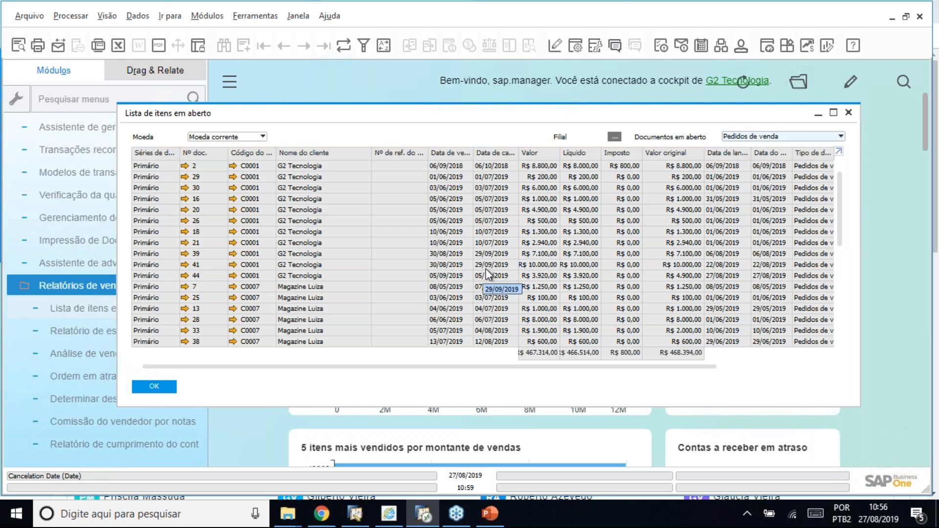
left_click(366, 41)
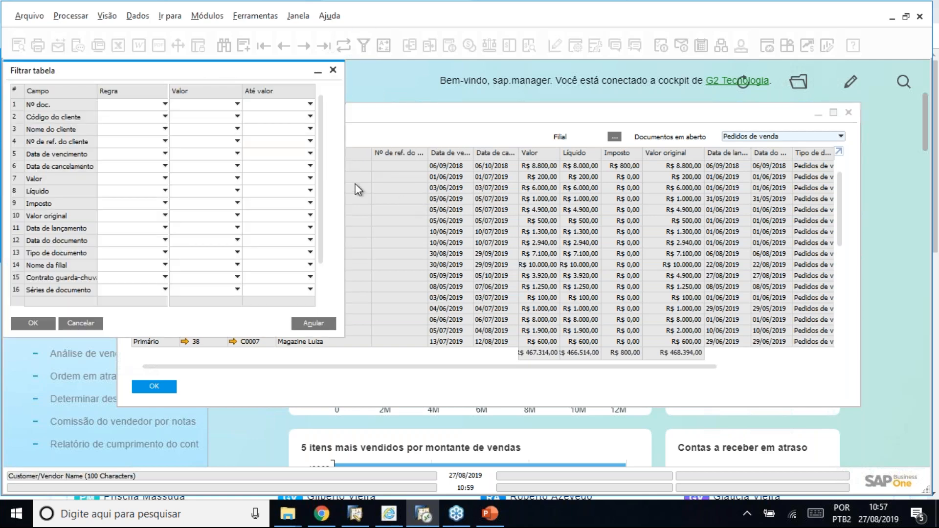
left_click(333, 71)
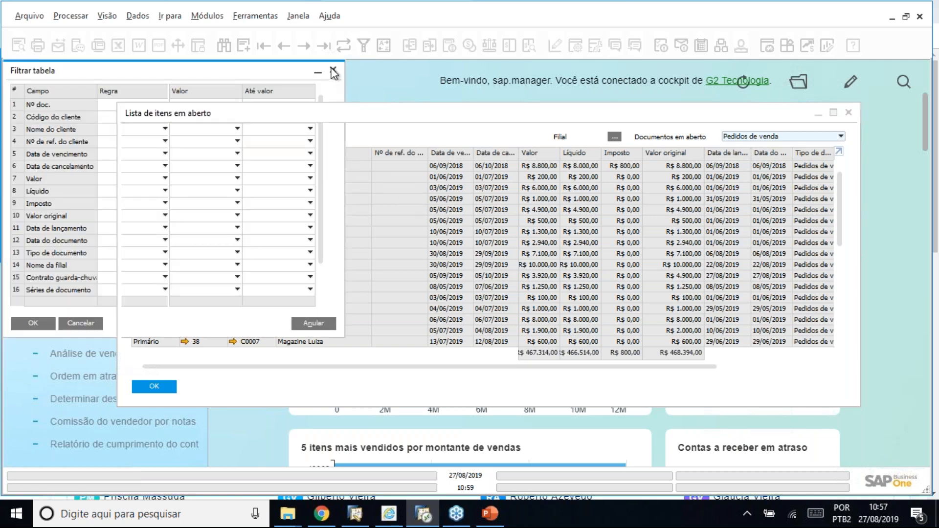
left_click(850, 114)
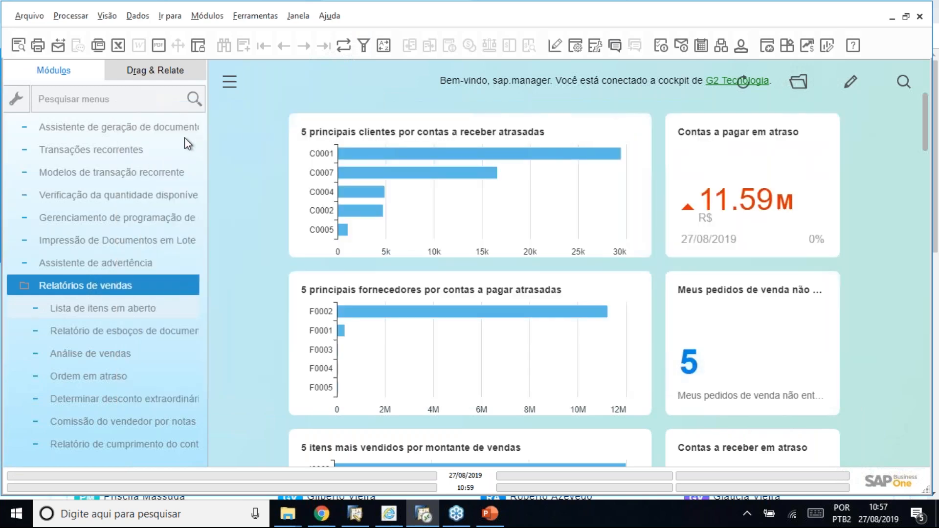
Step: Reopen the Lista de itens em aberto report and list the open Pedidos de compra
left_click(140, 311)
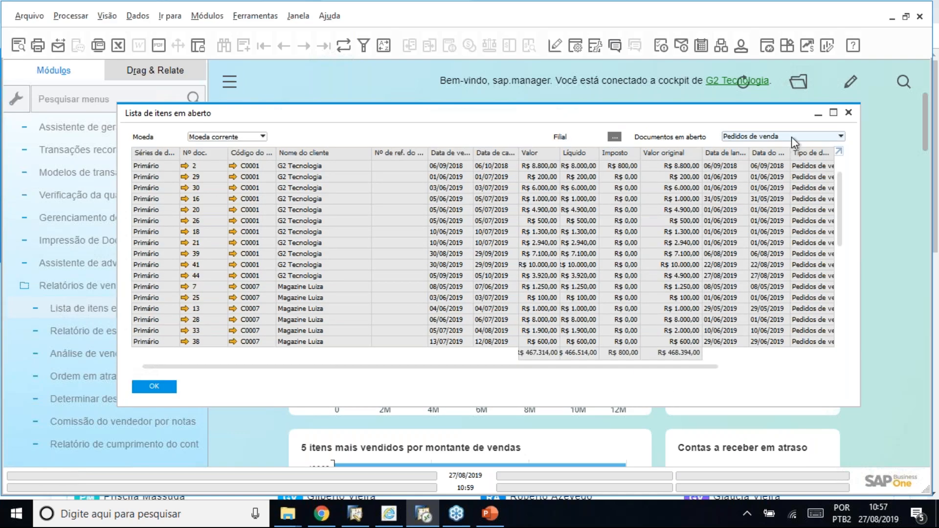
left_click(791, 136)
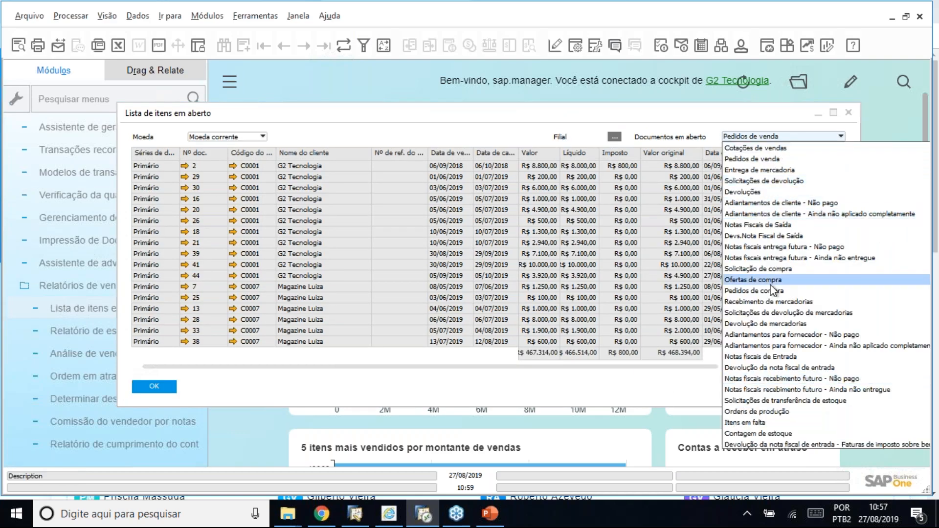
left_click(772, 292)
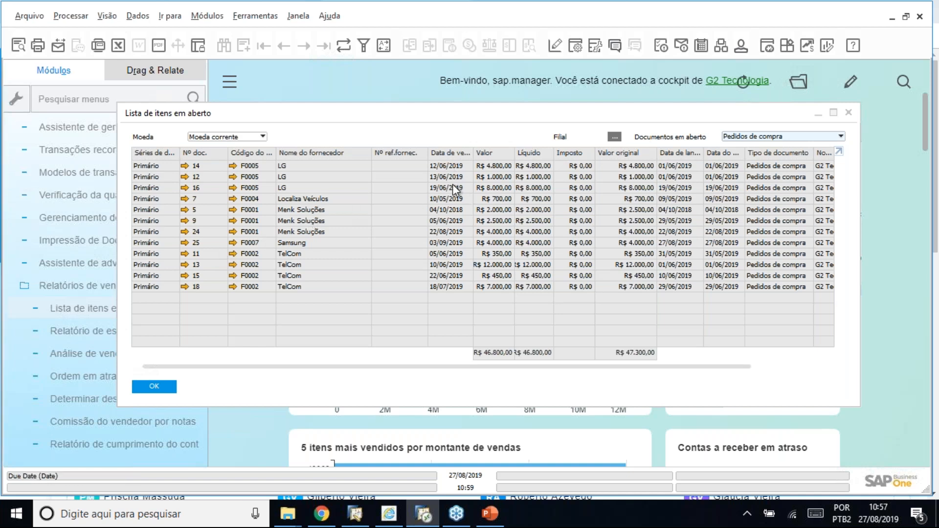
Step: Fit the column widths of the open Pedidos de compra list to their contents and close the report
left_click(107, 17)
left_click(194, 122)
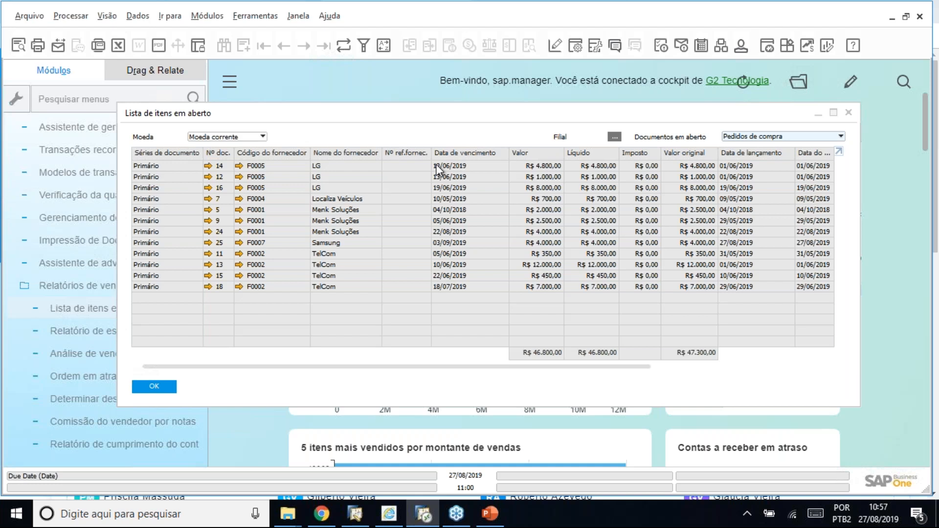
left_click(853, 113)
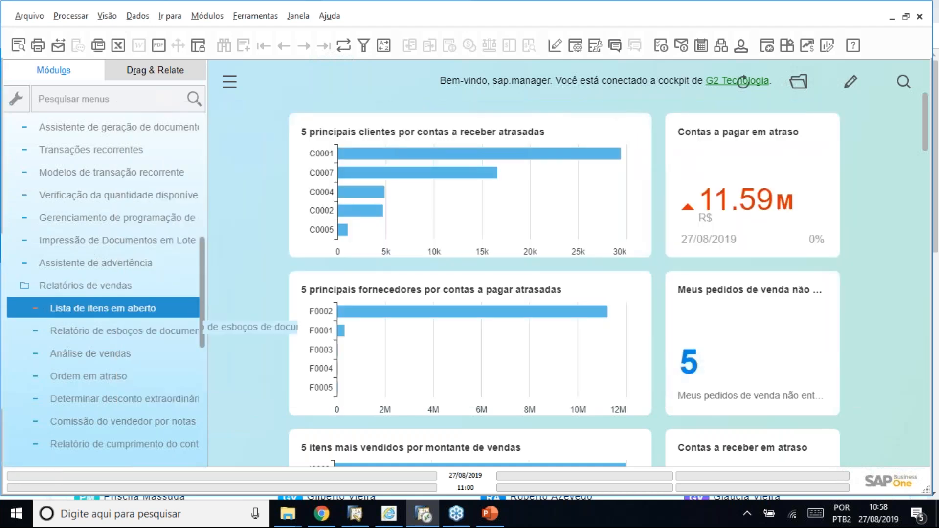
Step: Start a new Pedido de compra from the Compras - C/P module with TelCom (F0002) as the supplier
scroll(209, 280, "up", 10)
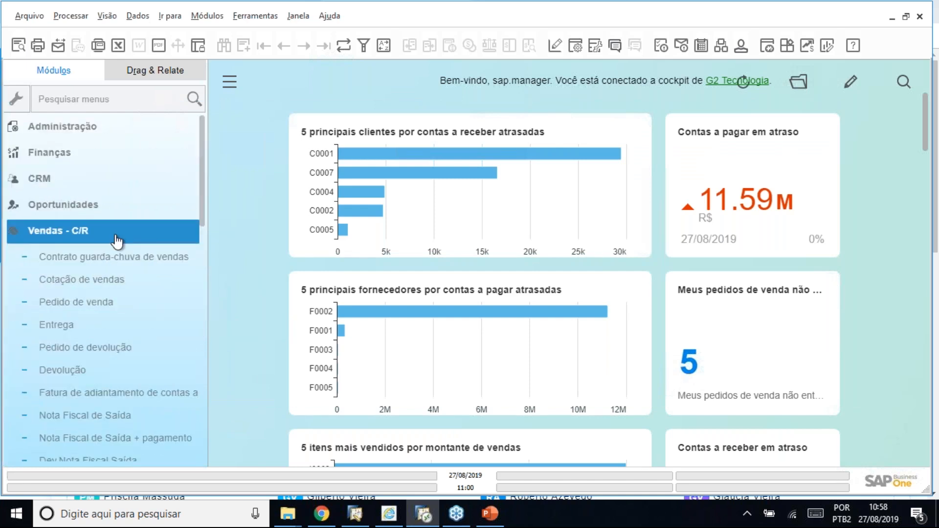
left_click(116, 239)
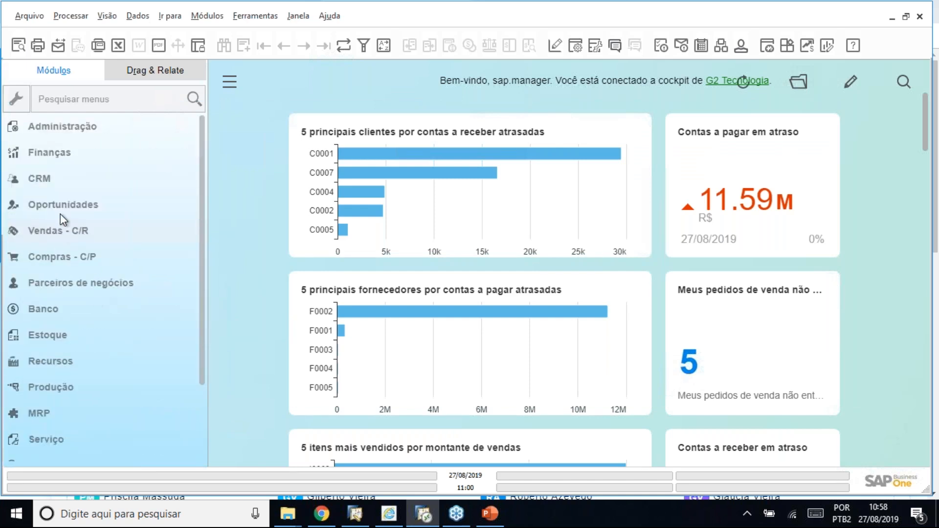
left_click(42, 257)
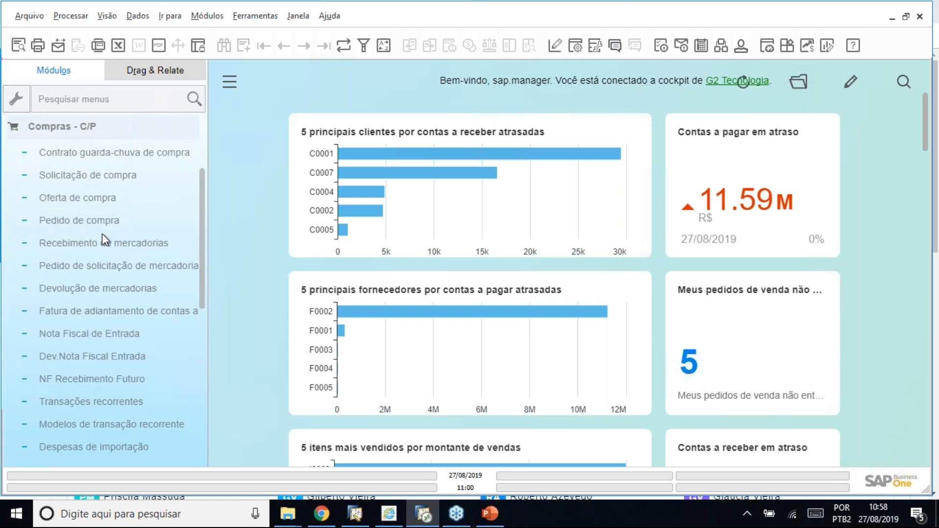
left_click(100, 219)
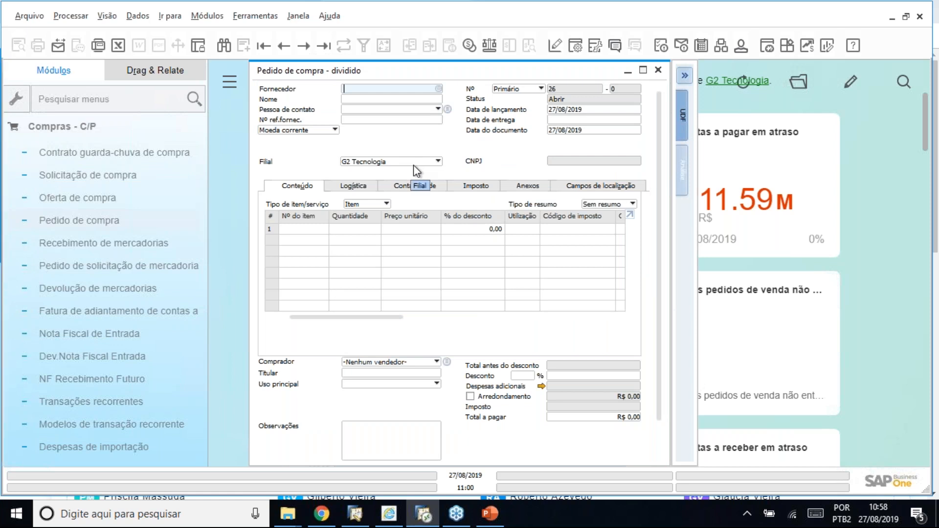
left_click(439, 89)
left_click(449, 236)
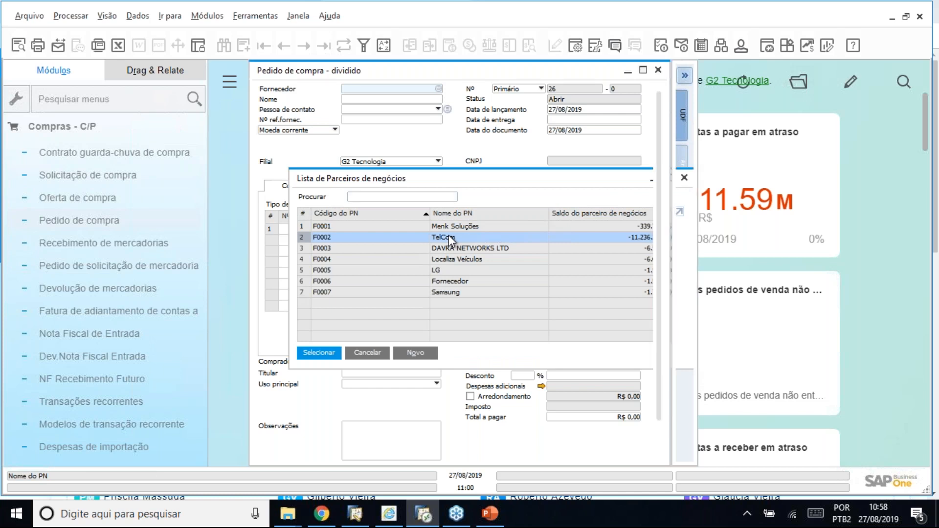
double_click(448, 236)
Step: Fill the purchase order lines with the items Ácido Fólico (4.03.01.08-7) and Ácido Úrico (4.03.01.15-0), keeping their default quantities and prices
left_click(407, 238, "ctrl")
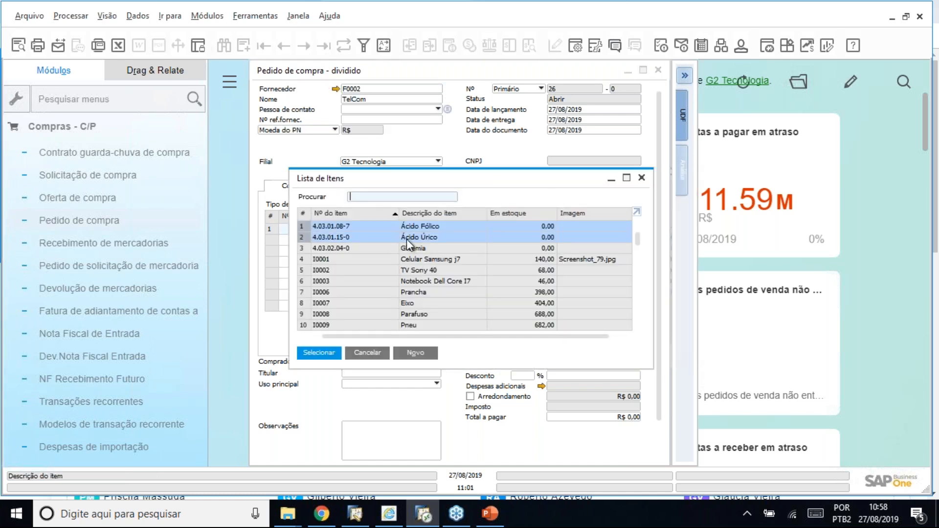
key("Return")
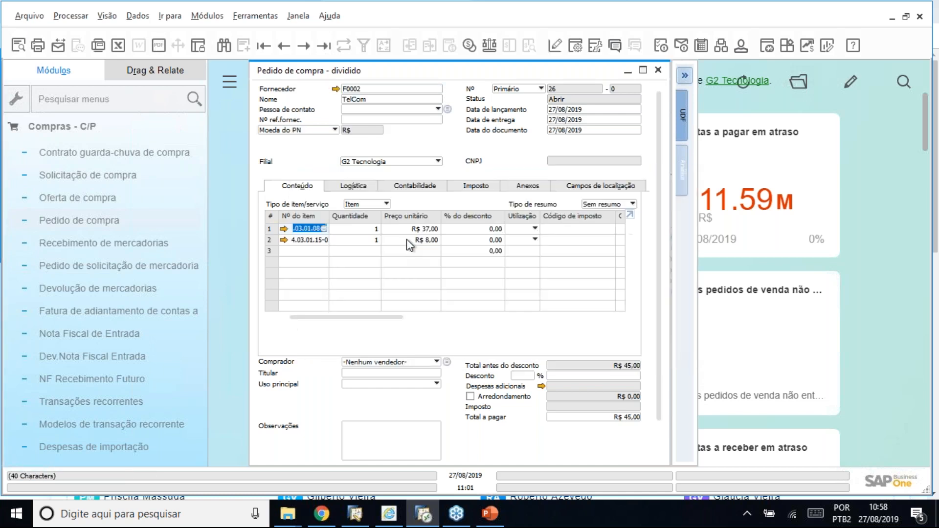
key("Tab")
key("Tab")
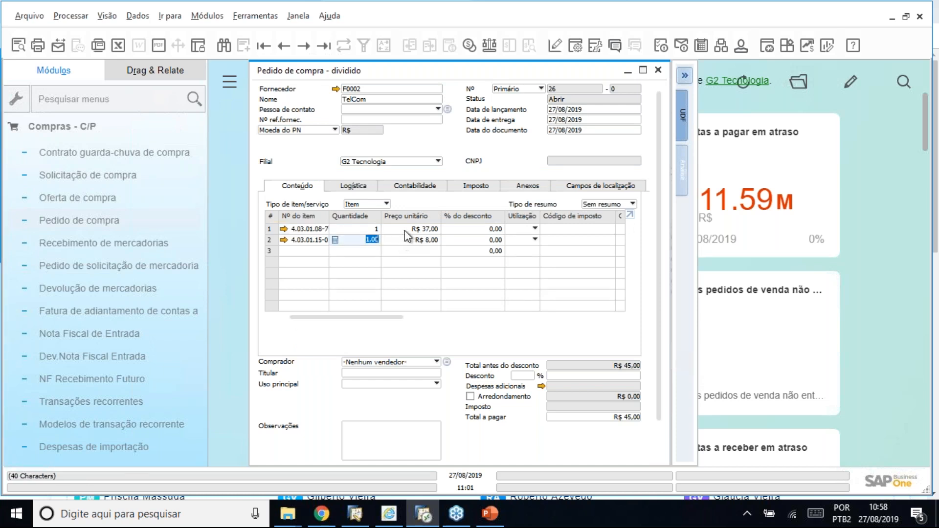
left_click(409, 242)
Step: Set the purchase order's delivery date to 30/08/2019 and add the document
left_click(568, 120)
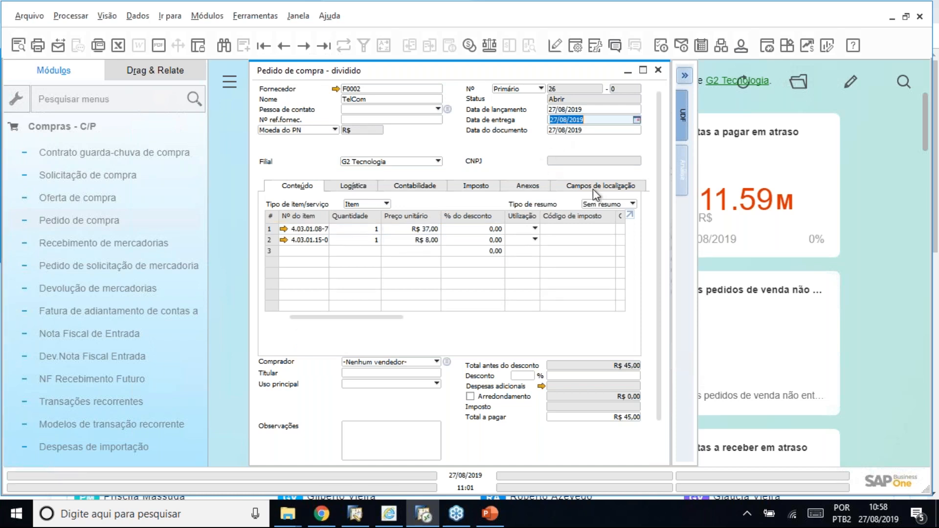
type("3008")
key("Tab")
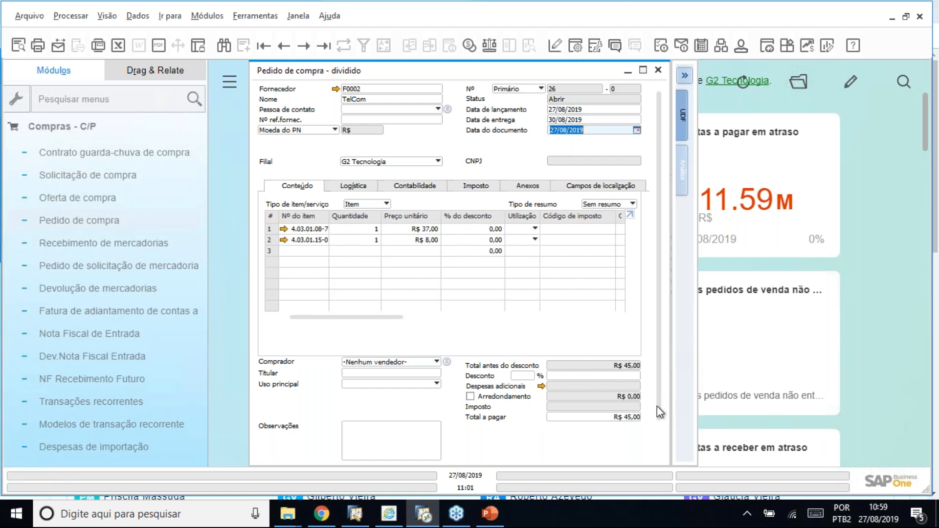
scroll(657, 406, "down", 3)
left_click(289, 451)
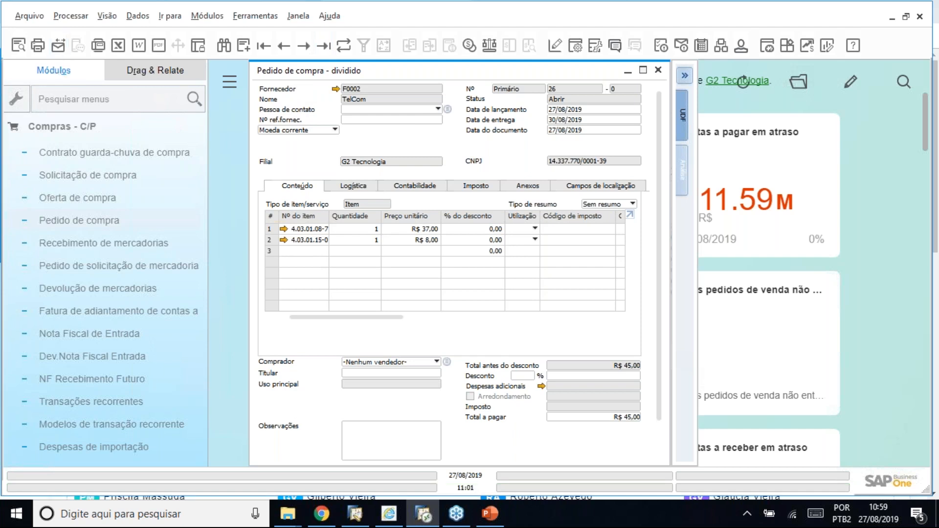
Step: Check which target documents the purchase order can be copied to, and close the order
left_click_drag(658, 344, 654, 384)
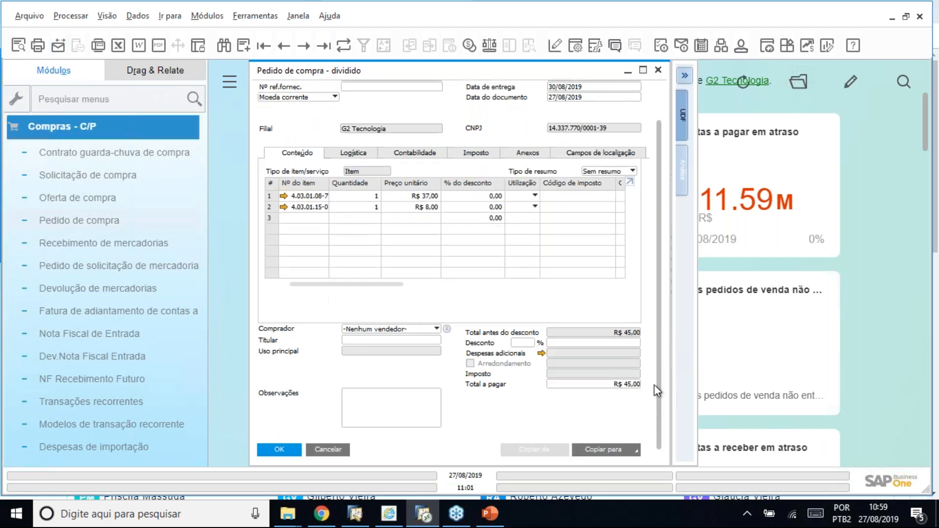
left_click(623, 450)
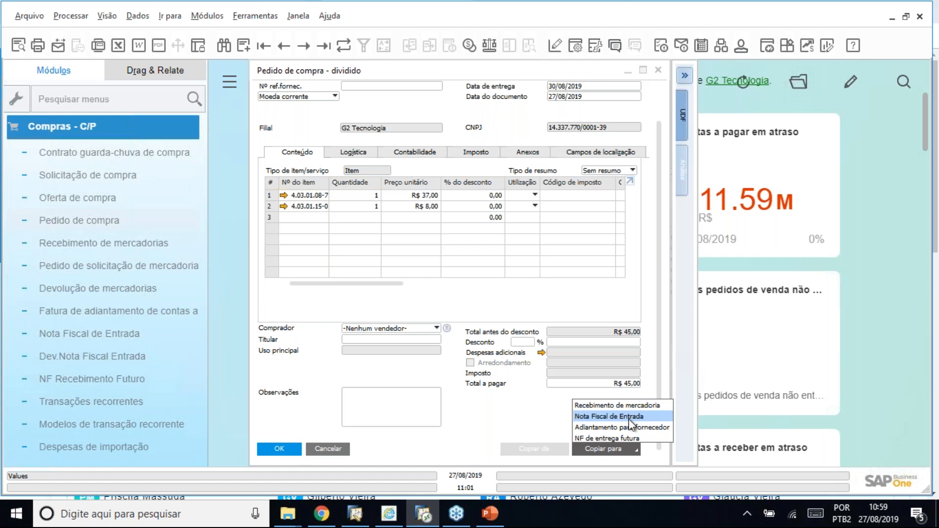
left_click(659, 71)
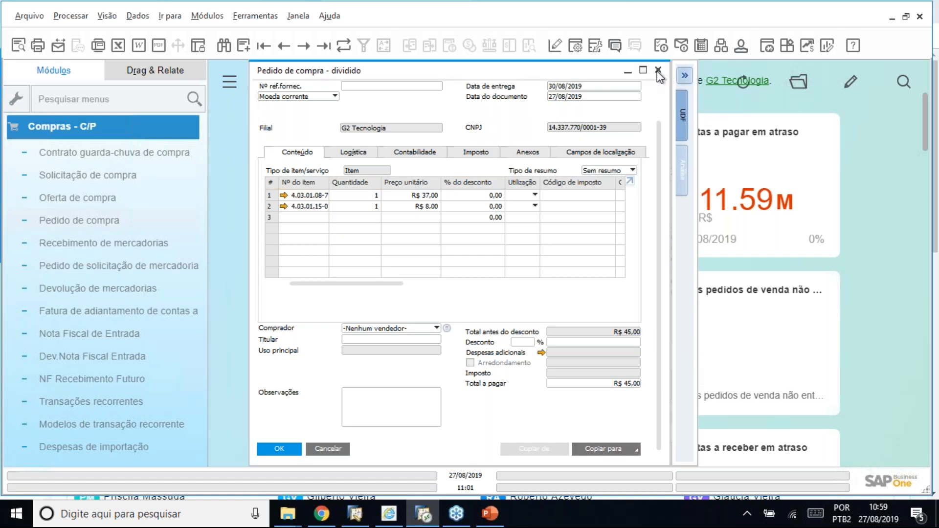
Step: Collapse the Compras - C/P module and open the Vencimento de contas a pagar report from the Parceiros de negócios reports
left_click(86, 127)
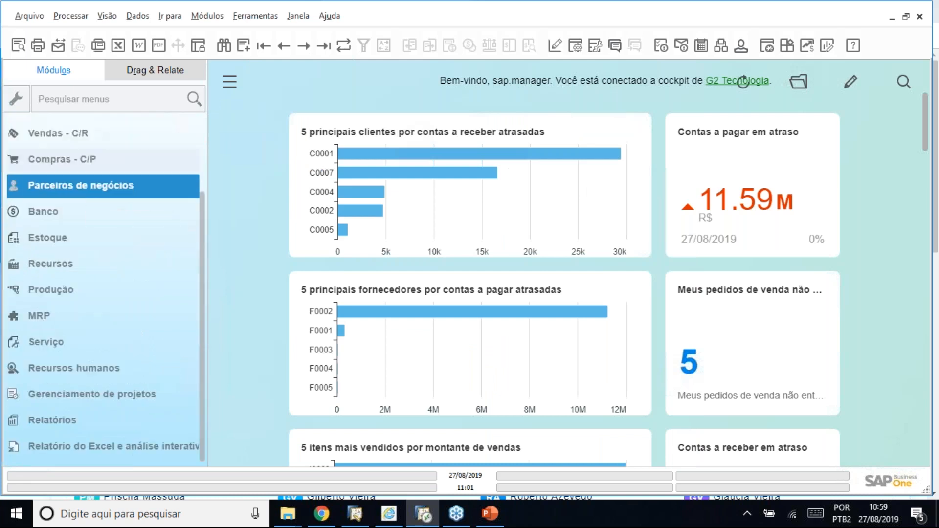
left_click(89, 186)
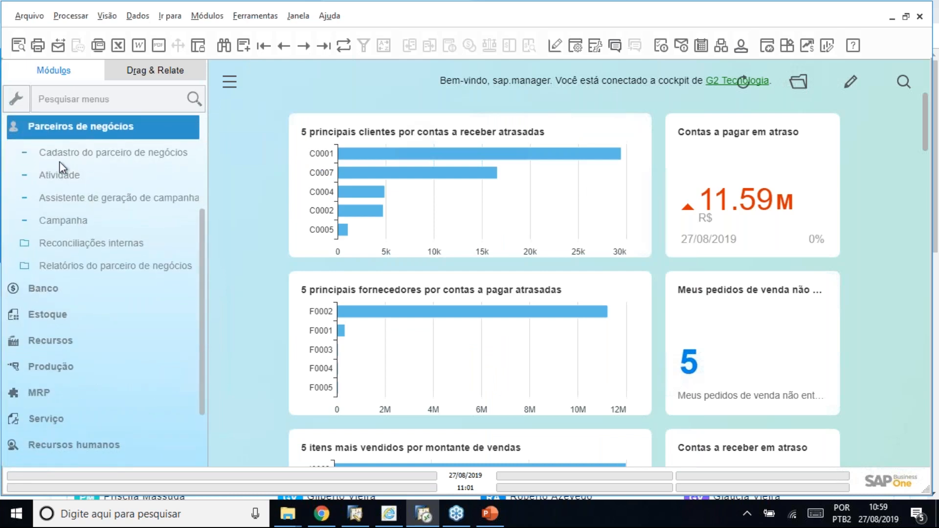
left_click(75, 265)
left_click(90, 444)
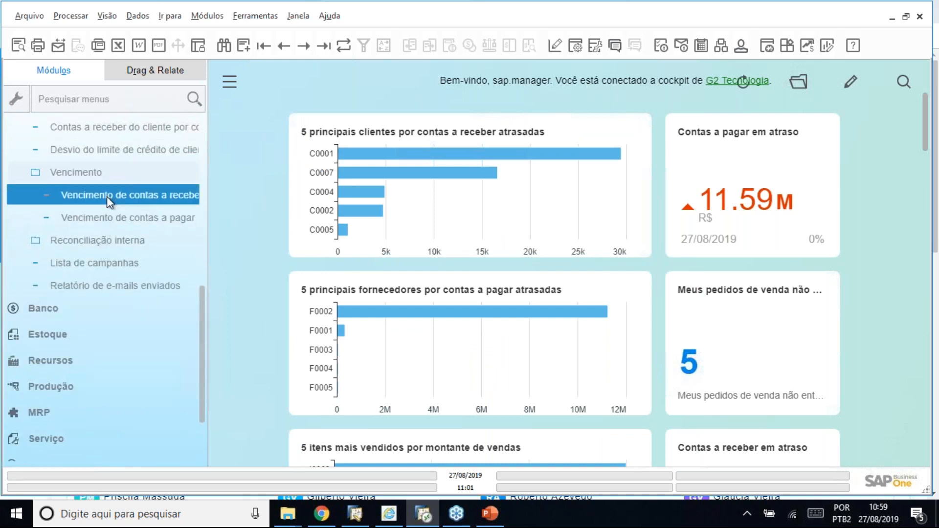
left_click(105, 216)
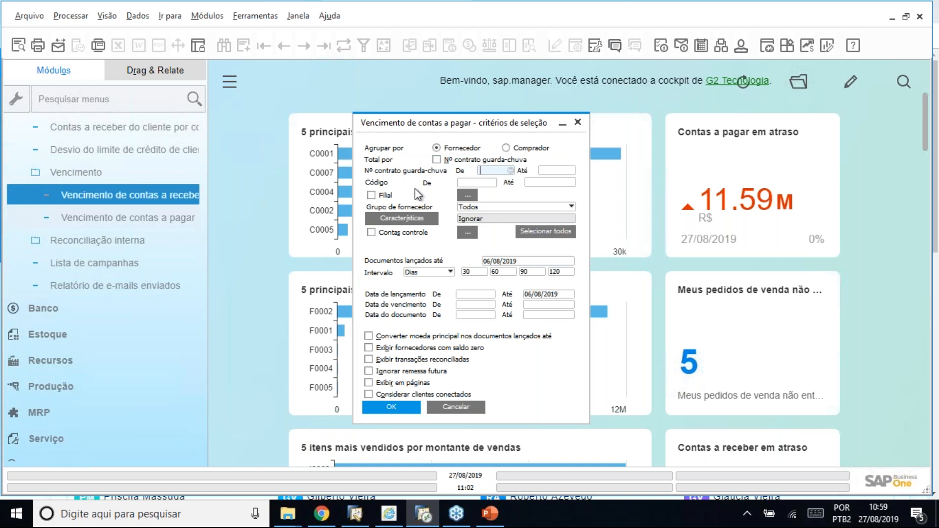
Step: Enable the Filial criterion for the accounts payable aging report and choose the branches to include
left_click(387, 195)
left_click(623, 223)
left_click(622, 233)
left_click(622, 245)
left_click(269, 342)
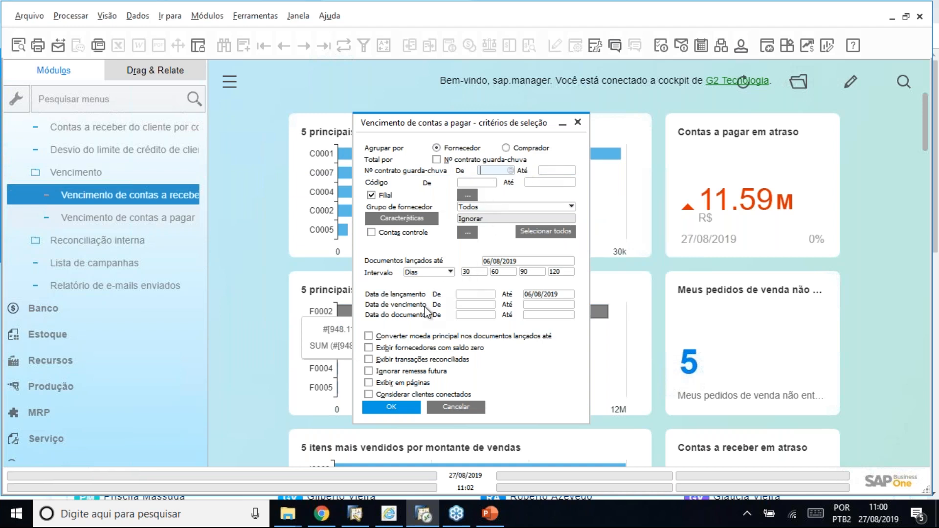
Step: Set the end of the Data de lançamento range to 27/08/2019 and run the report
left_click(537, 295)
type("27/08")
key("Tab")
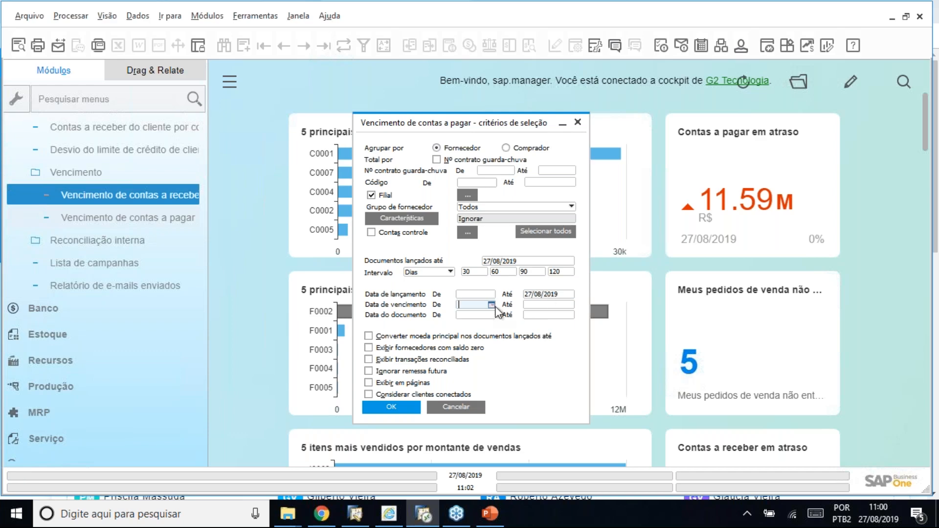
left_click(405, 409)
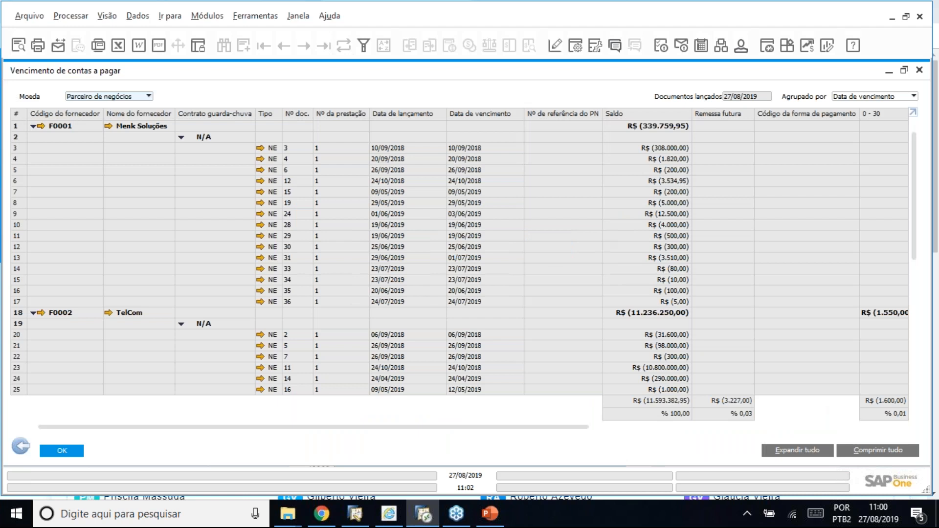
Step: Collapse all suppliers, expand Menk Soluções down to its individual payable documents for review, and close the report with its criteria window
left_click(857, 448)
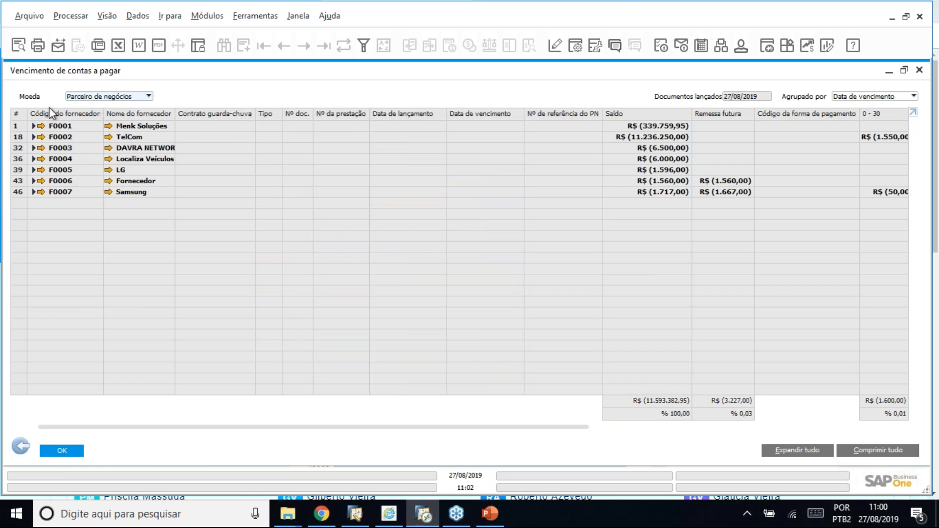
left_click(33, 125)
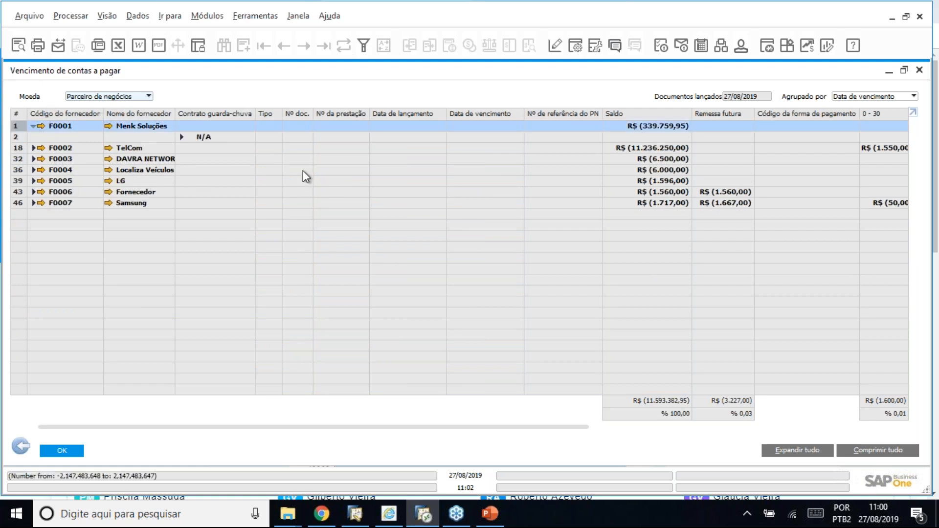
left_click(183, 140)
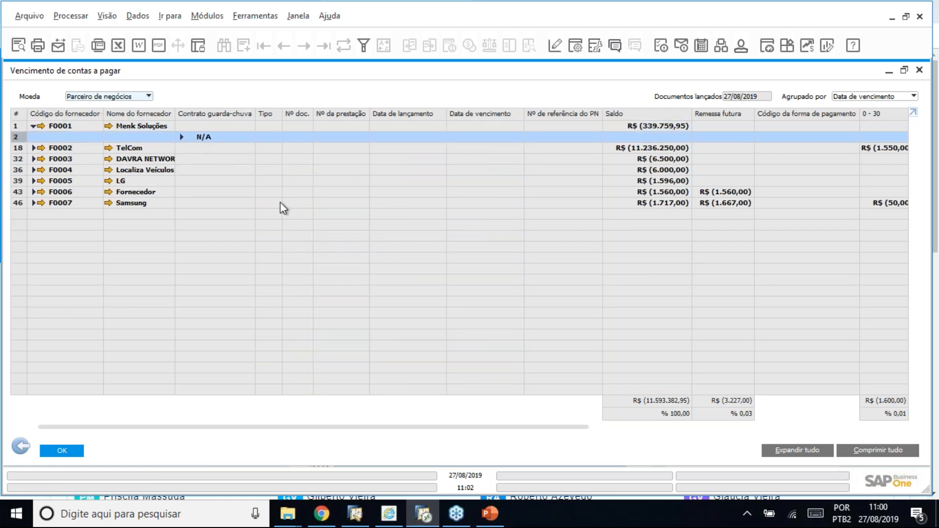
left_click(182, 137)
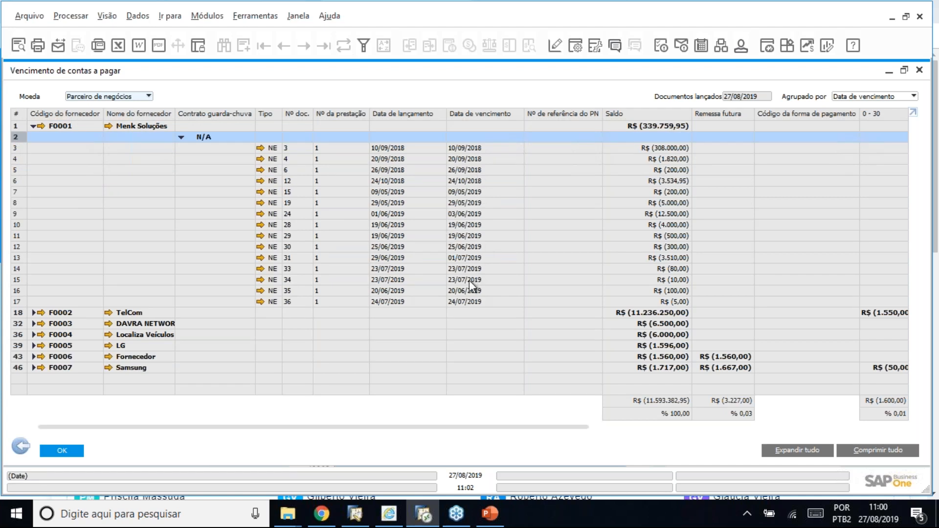
left_click_drag(475, 72, 371, 119)
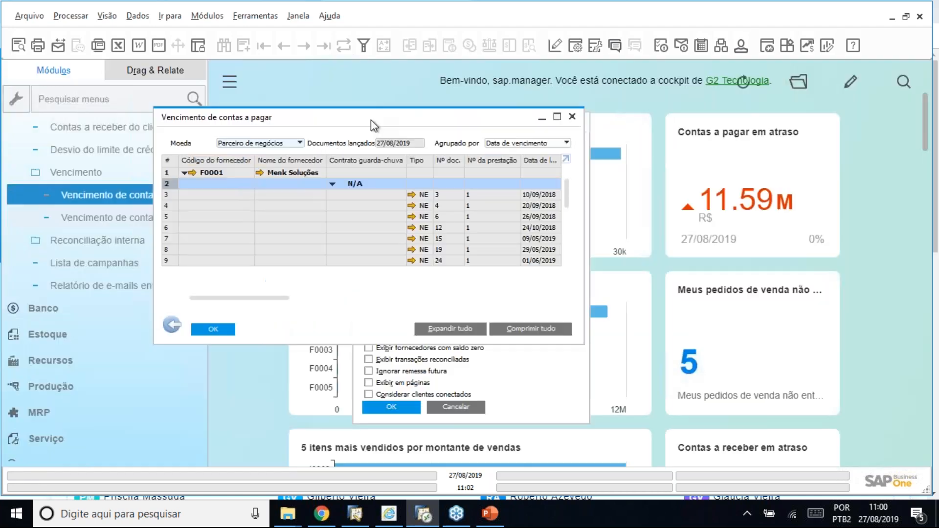
left_click(574, 117)
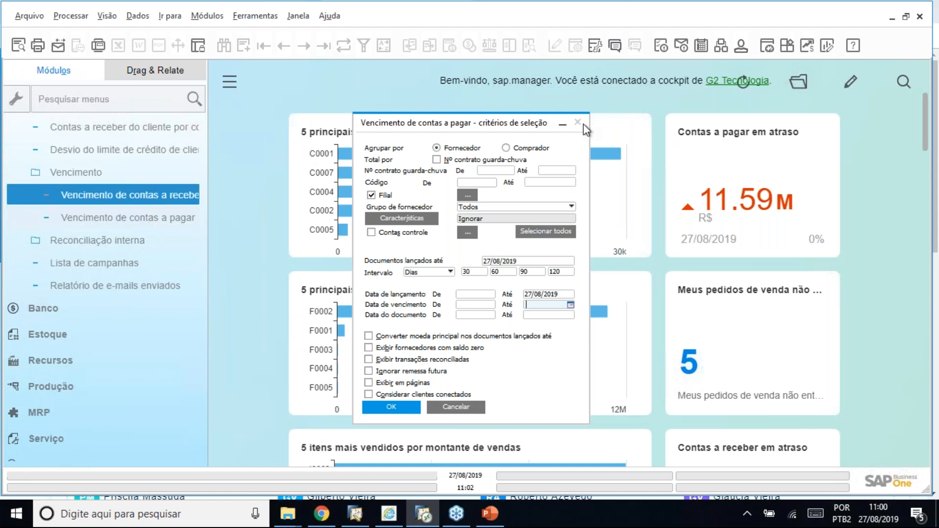
left_click(578, 124)
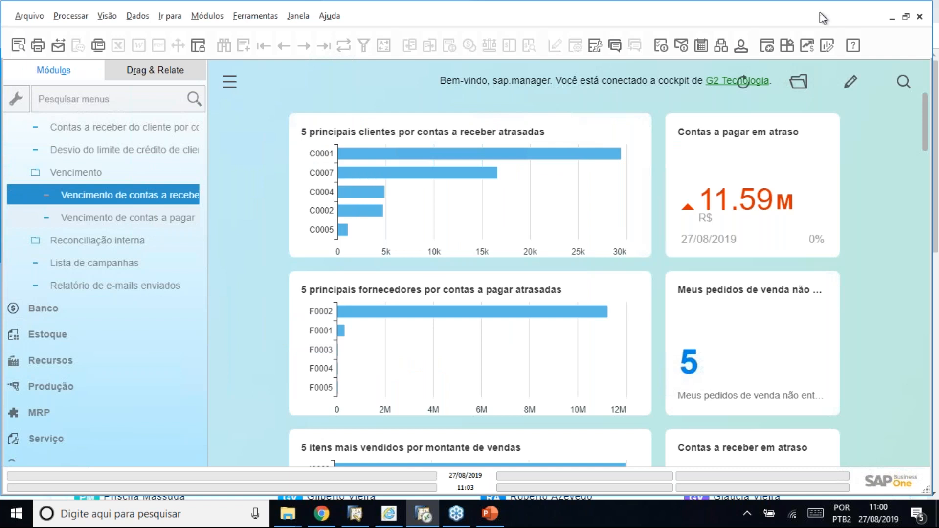
Step: Open the Previsão de fluxo de caixa, exclude Saldo inicial from its measures, and move the certainty level fully to Baixo
left_click(810, 45)
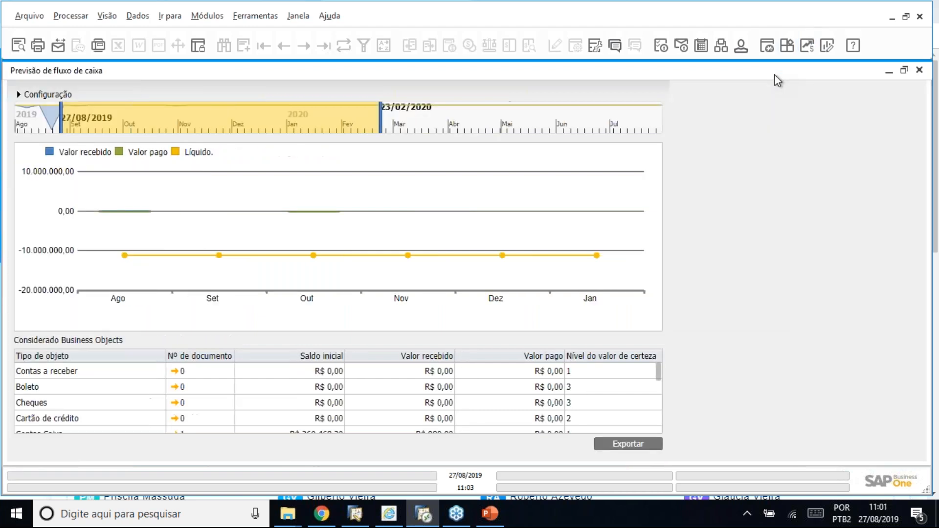
left_click(775, 70)
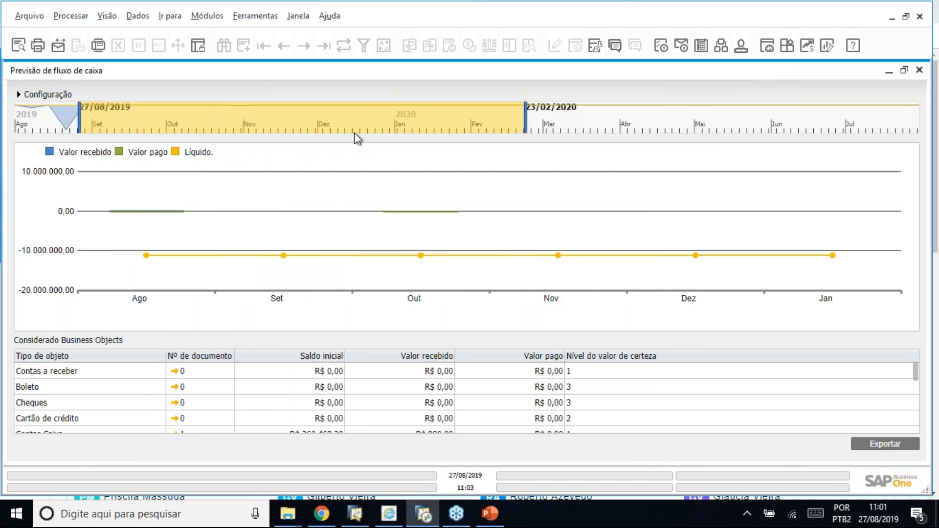
left_click(21, 95)
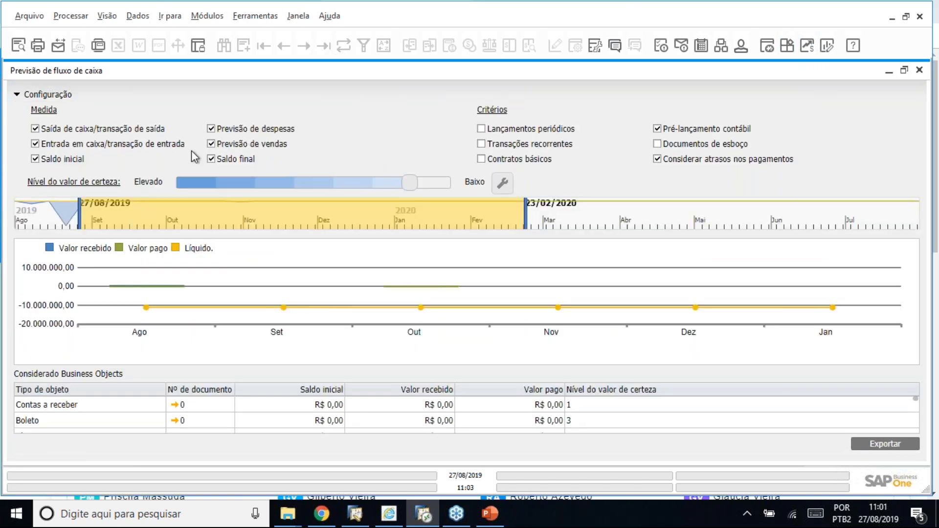
left_click(57, 159)
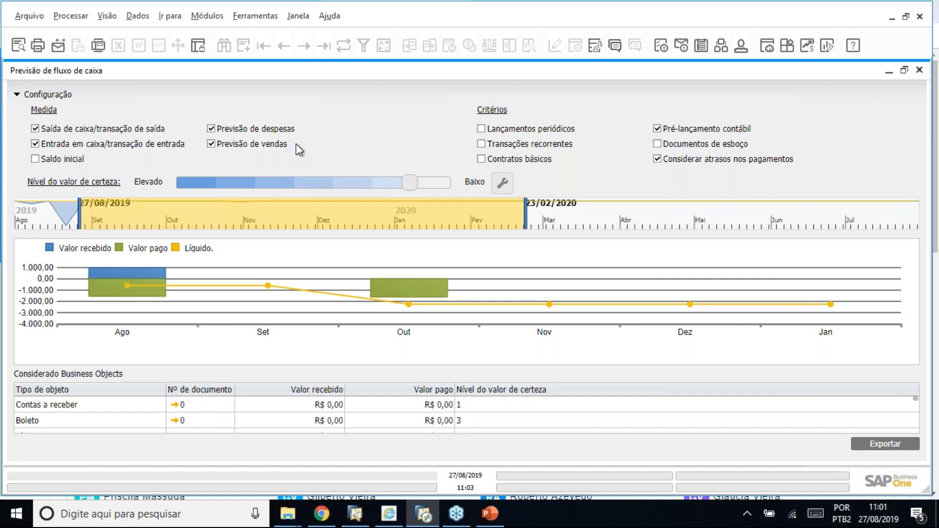
left_click_drag(411, 186, 459, 186)
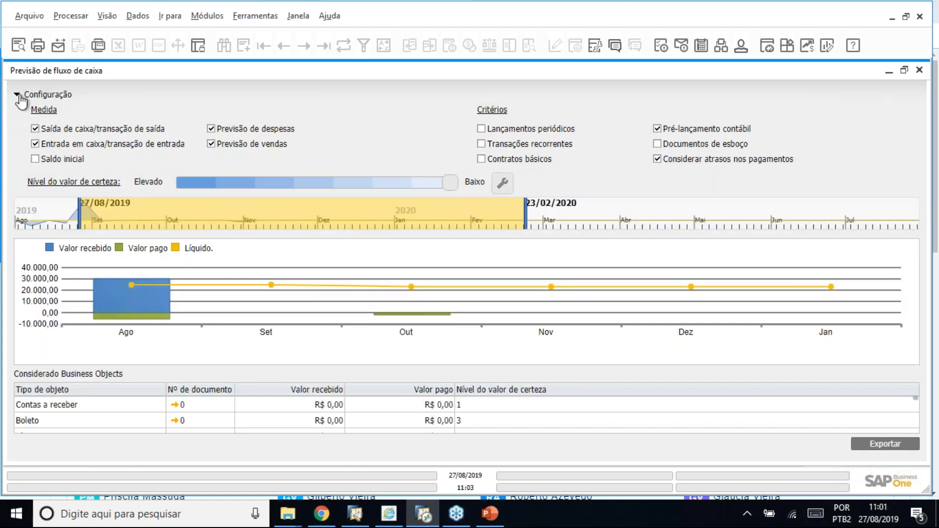
Step: Collapse the forecast configuration, shorten the forecast period to 27/09/2019, and inspect the daily received and paid amounts in the chart
left_click(19, 95)
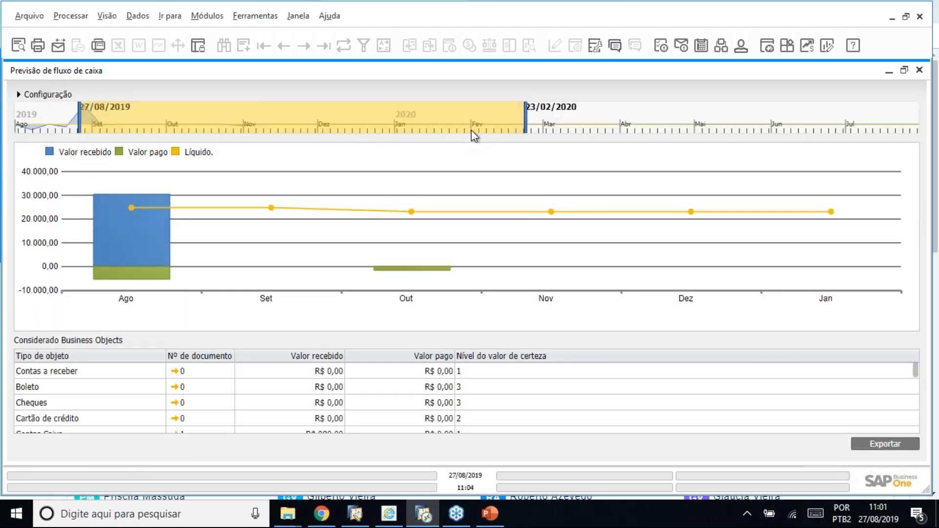
left_click_drag(527, 124, 156, 131)
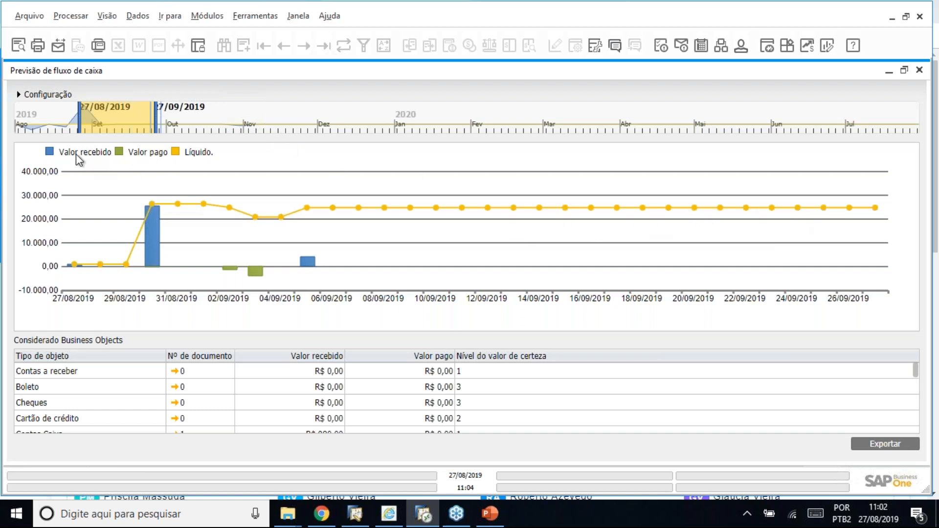
mouse_move(152, 242)
mouse_move(254, 272)
mouse_move(153, 252)
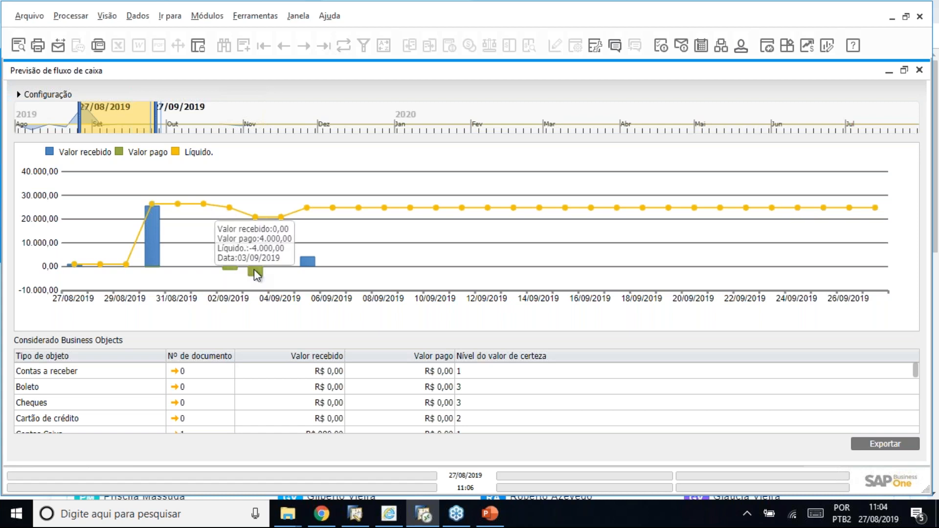
mouse_move(307, 262)
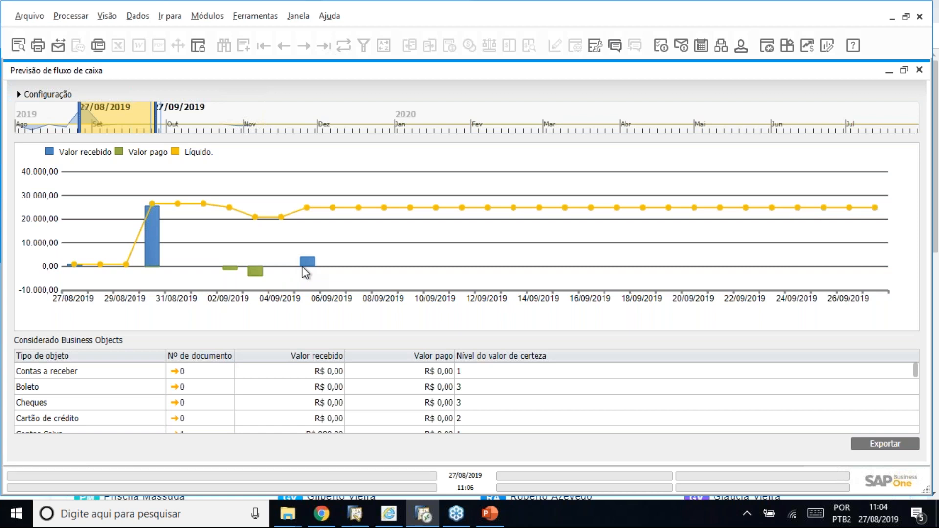
Step: Review the documents behind the 30/08/2019 received amount in the chart, and close the cash flow forecast
double_click(154, 250)
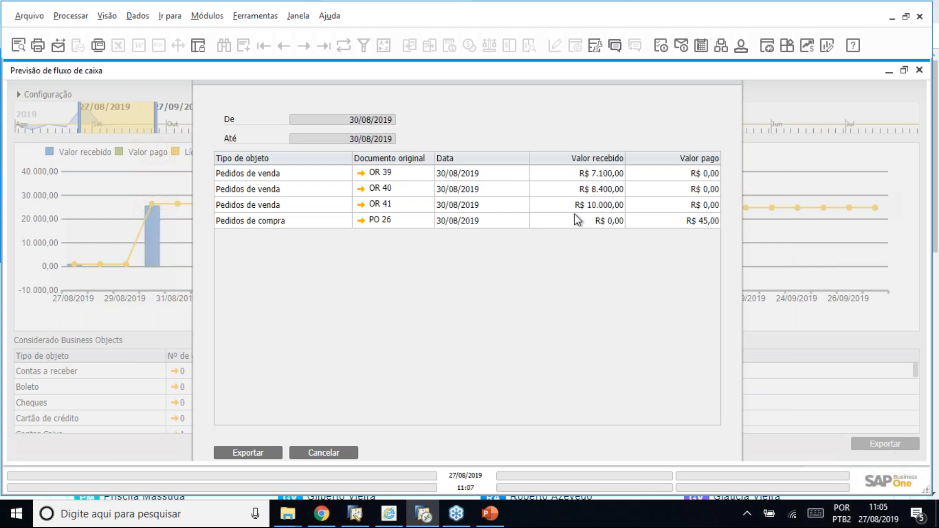
left_click(349, 459)
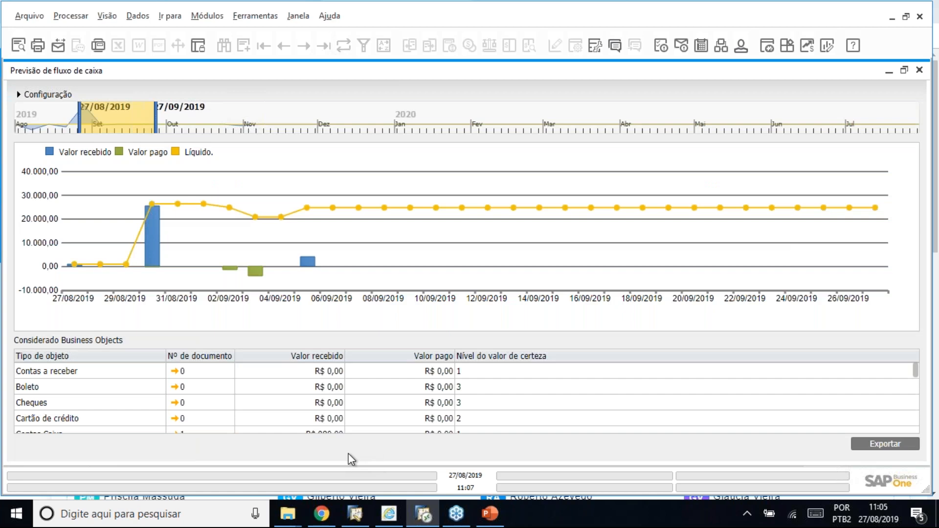
left_click_drag(784, 70, 638, 92)
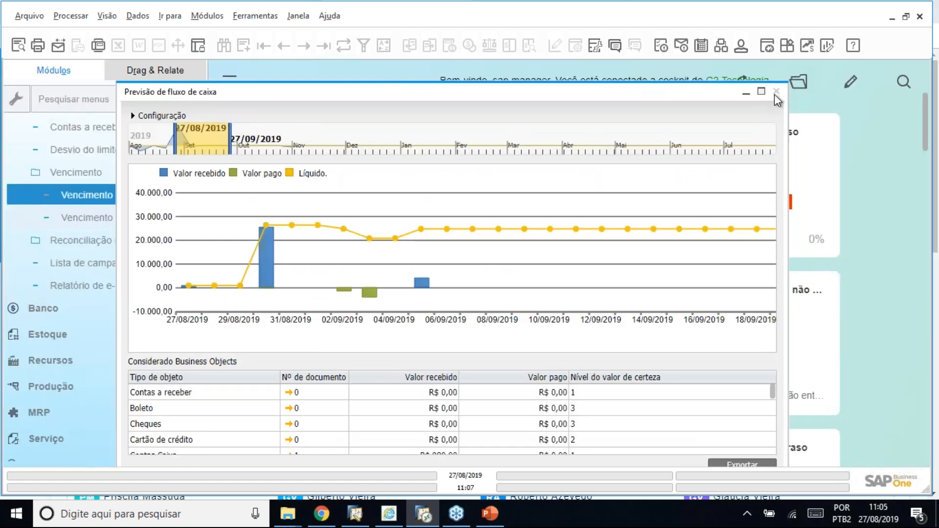
left_click(775, 93)
type("balancete")
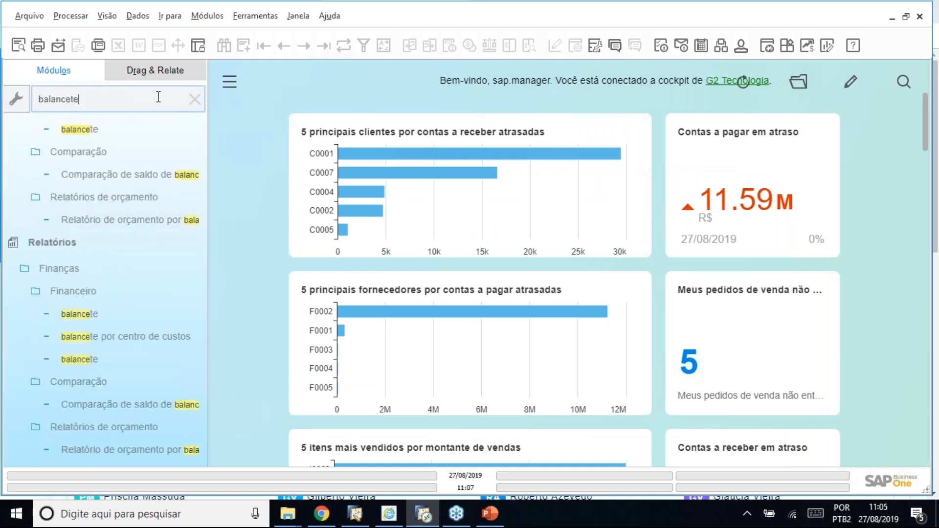
left_click(93, 131)
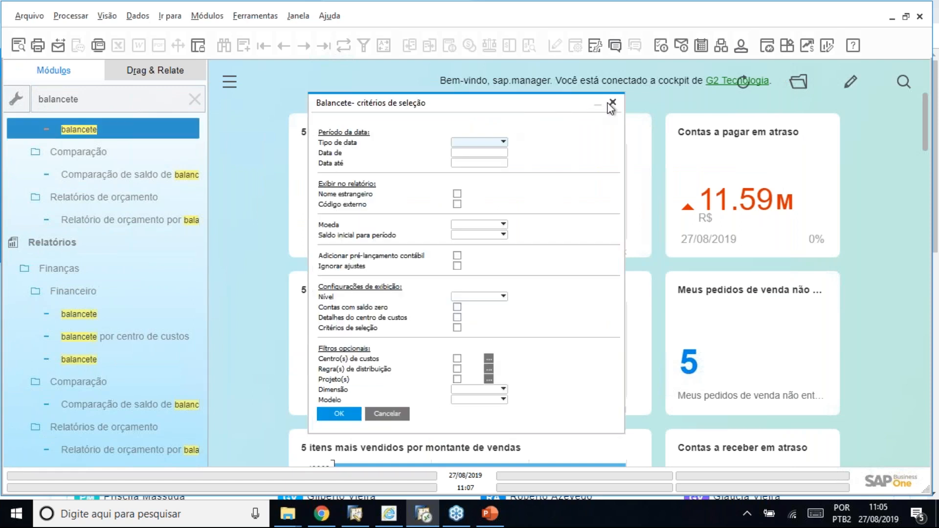
left_click(598, 105)
Step: Search the menus for balancete and open the first Balancete report of the Financeiro group under Relatórios financeiros
double_click(149, 98)
type("balancete")
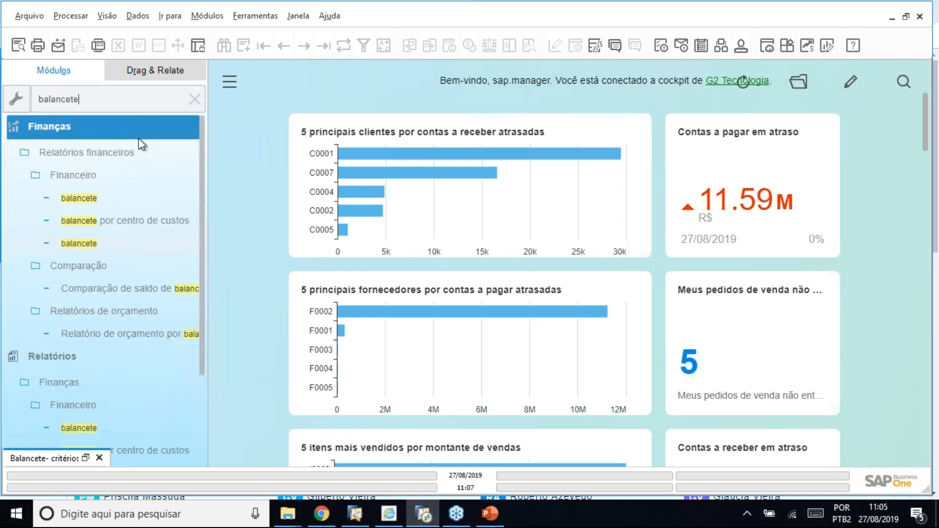
left_click(93, 199)
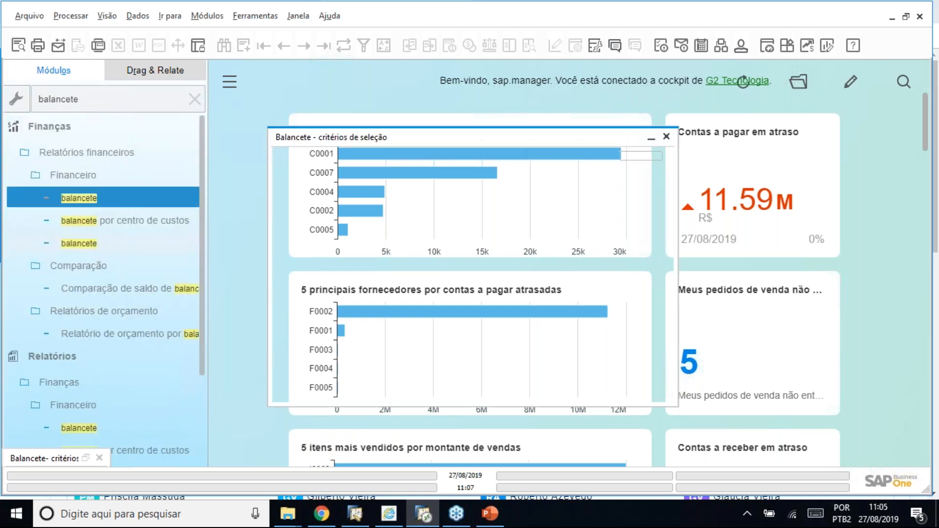
Step: Run the Balancete without PN for the Receita and Despesa accounts, as a Relatório mensal with the Balancete option
left_click(294, 157)
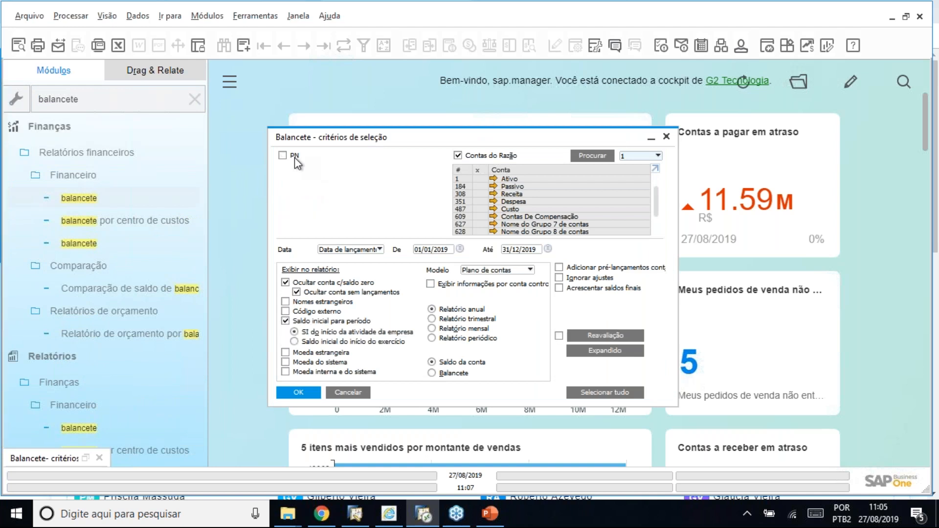
left_click(468, 156)
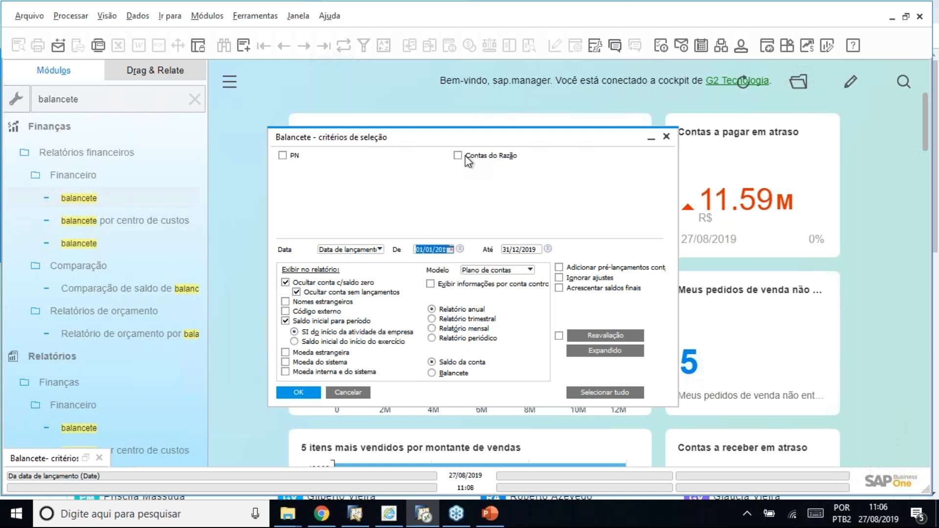
left_click(466, 157)
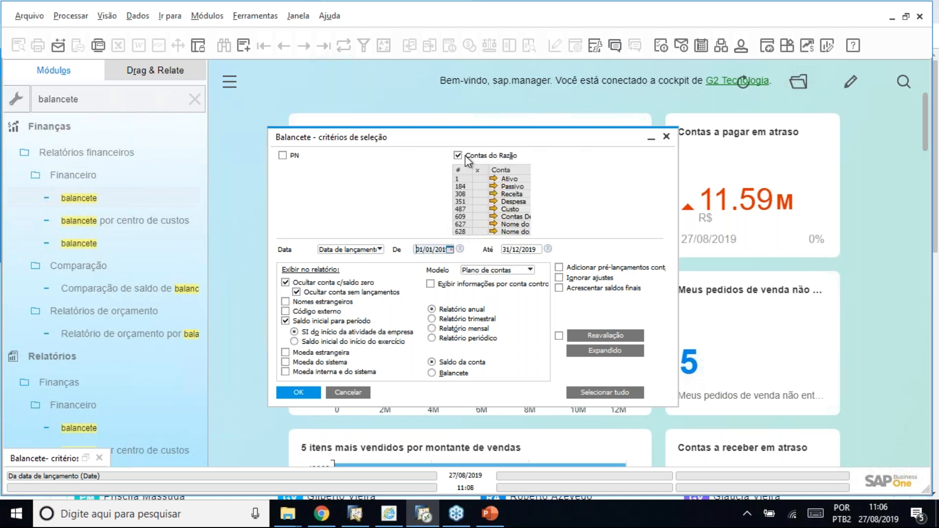
left_click(480, 201)
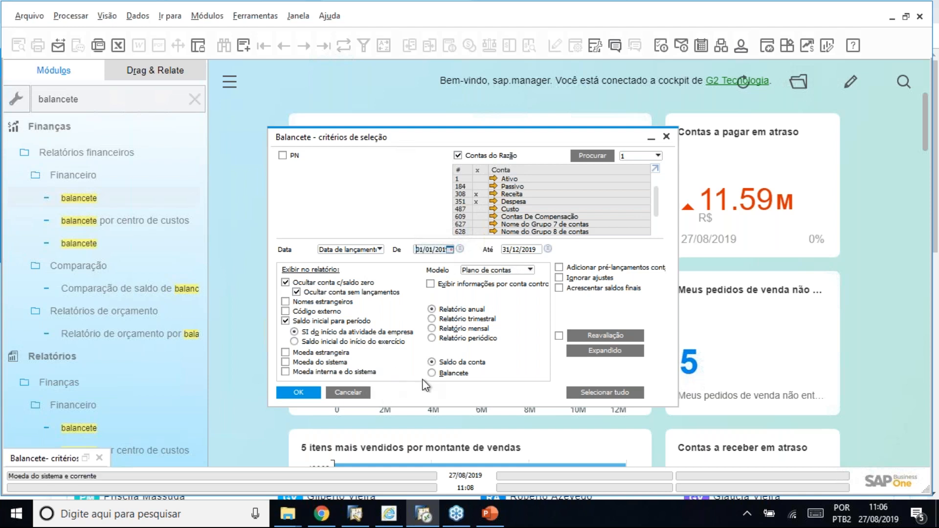
left_click(456, 329)
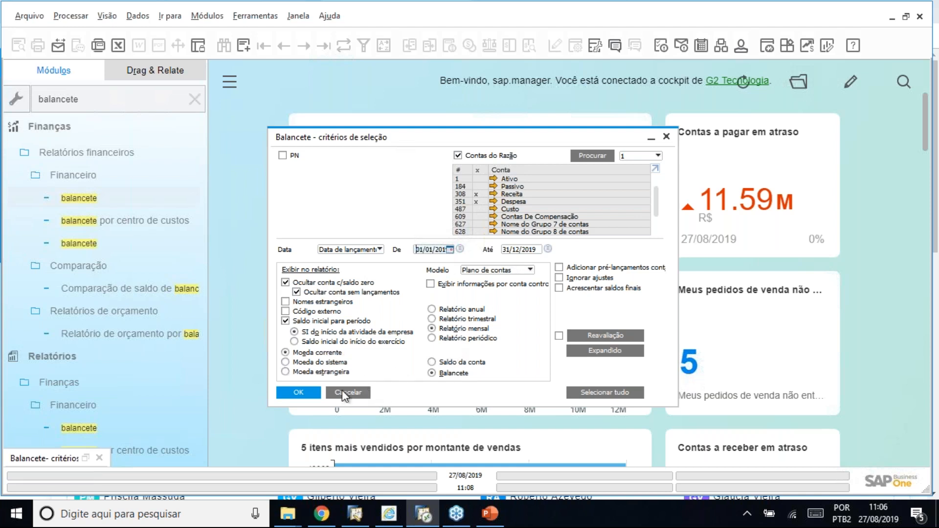
left_click(298, 393)
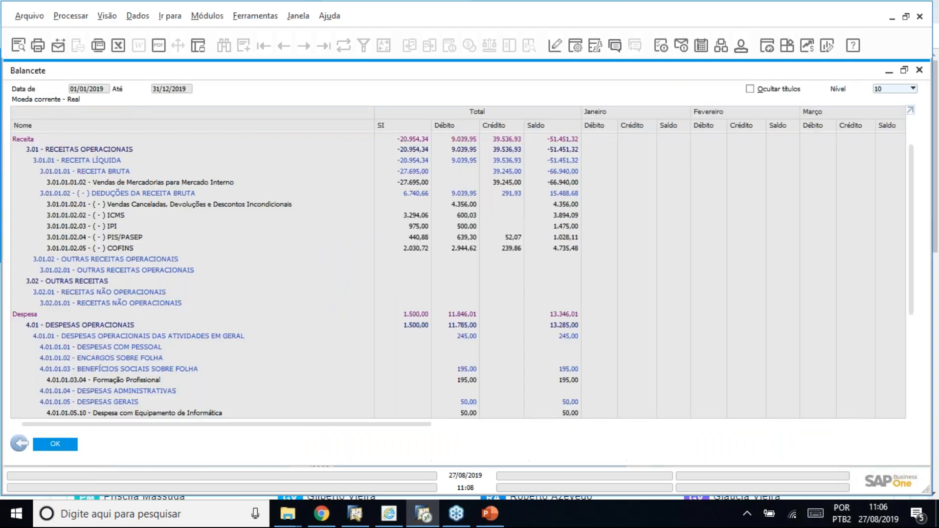
Step: Set the Balancete report's Nível to 5
left_click(895, 88)
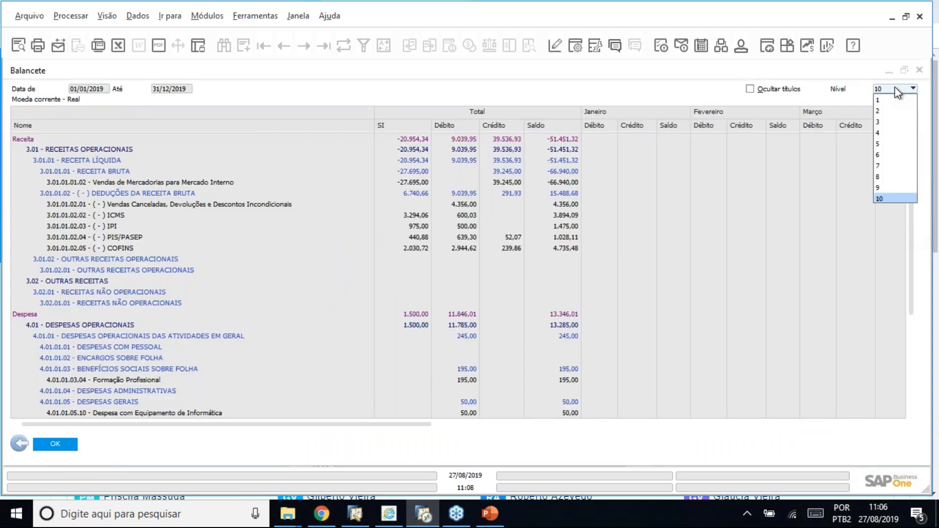
left_click(886, 143)
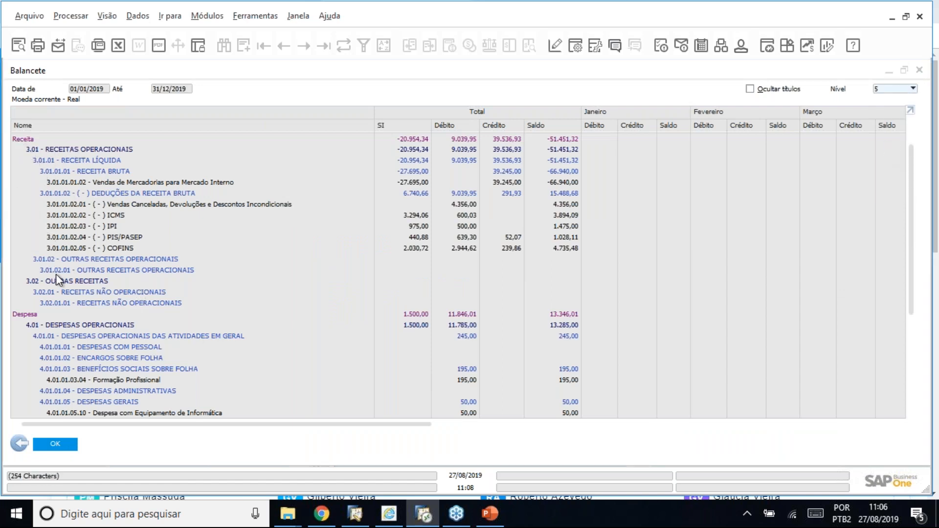
left_click(94, 184)
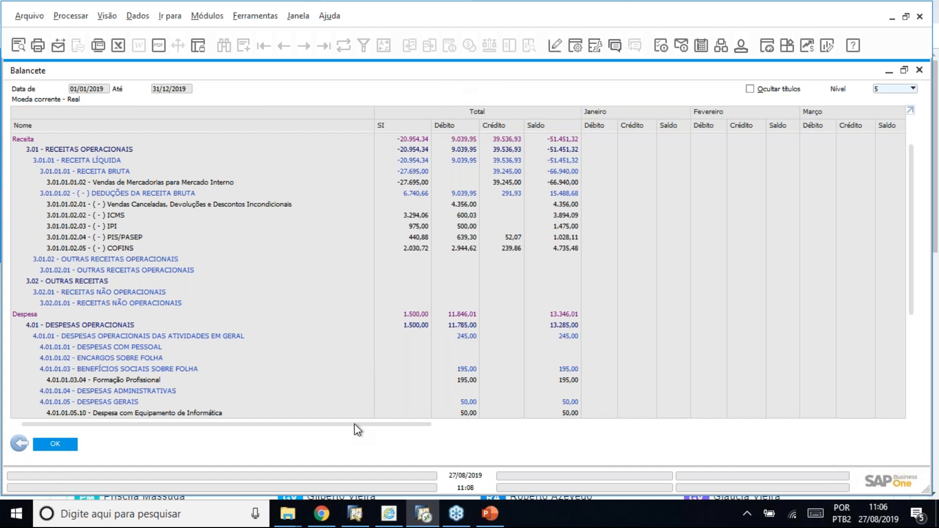
Step: Review the monthly debit, credit and balance columns from Abril to Agosto, and return to the selection criteria
left_click_drag(365, 424, 605, 413)
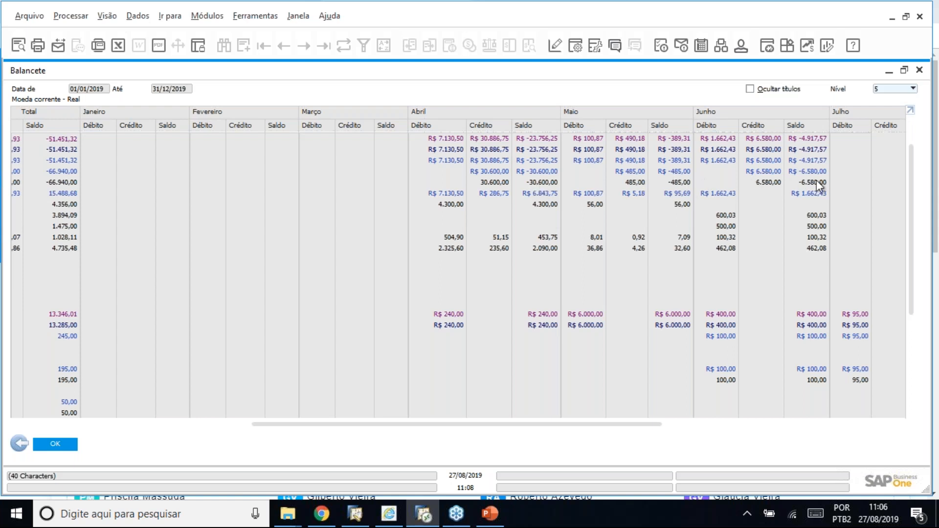
left_click_drag(653, 429, 806, 430)
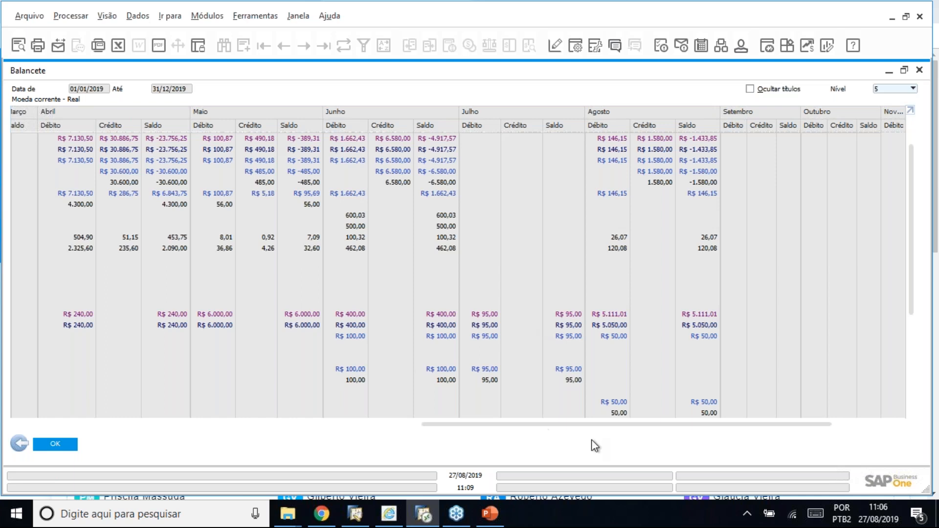
left_click_drag(581, 432, 161, 430)
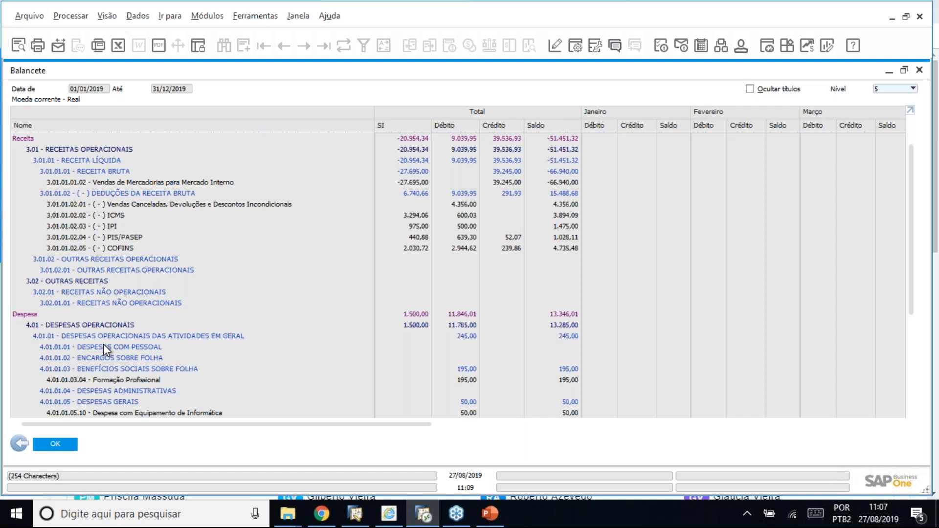
left_click(20, 444)
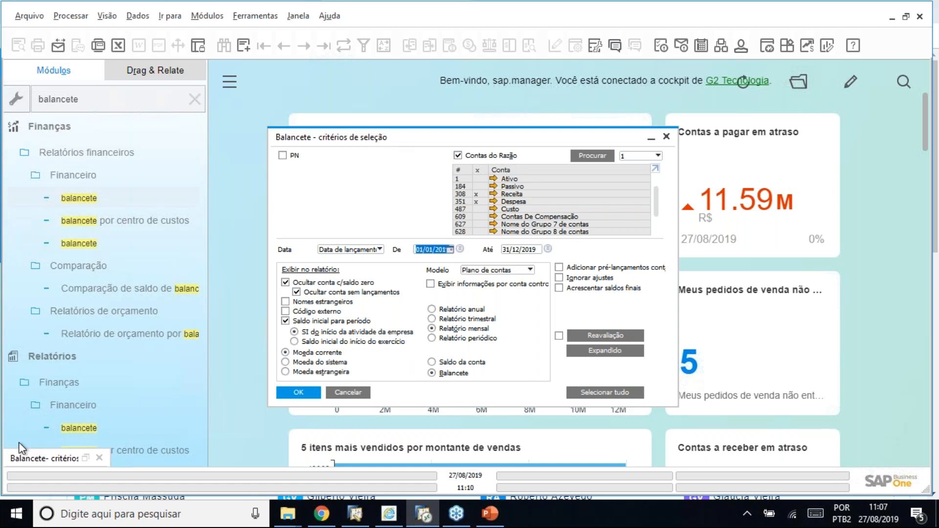
Step: Close the Balancete selection criteria and clear the menu search to restore the full module list
left_click(59, 382)
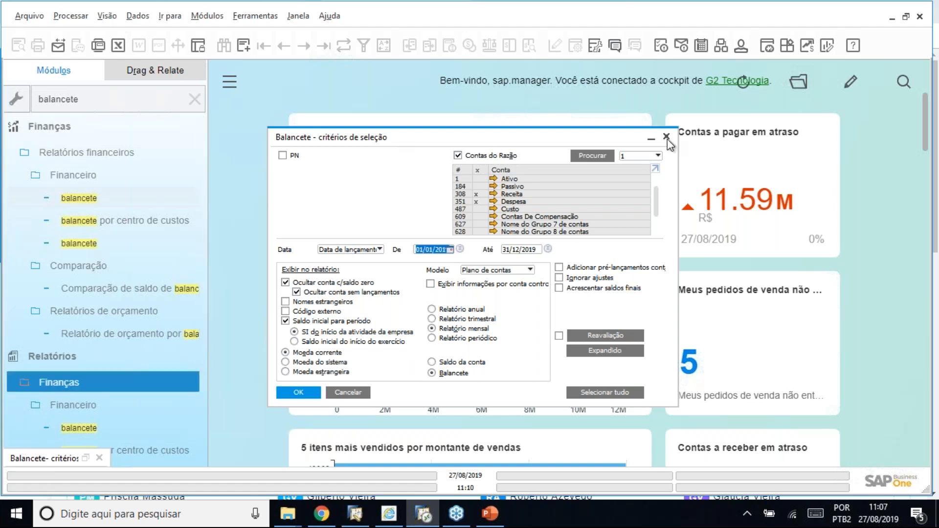
left_click(51, 128)
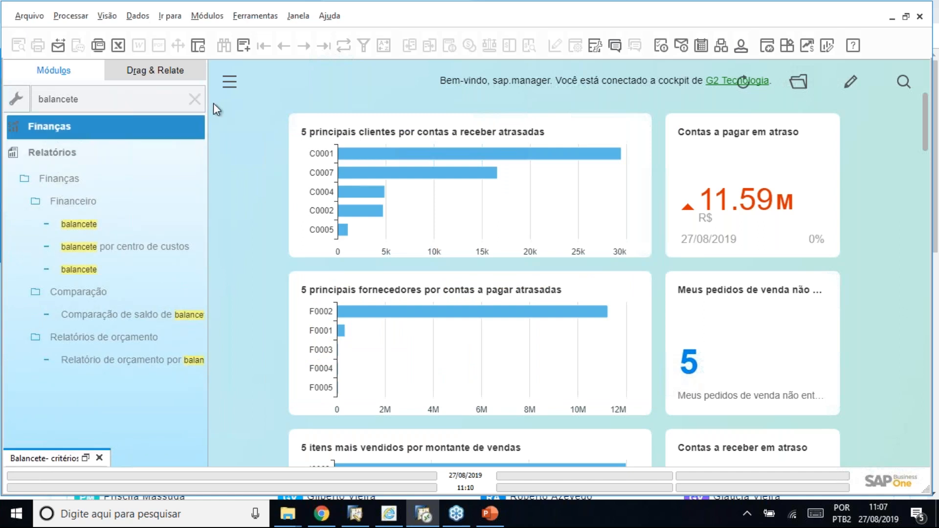
left_click(194, 99)
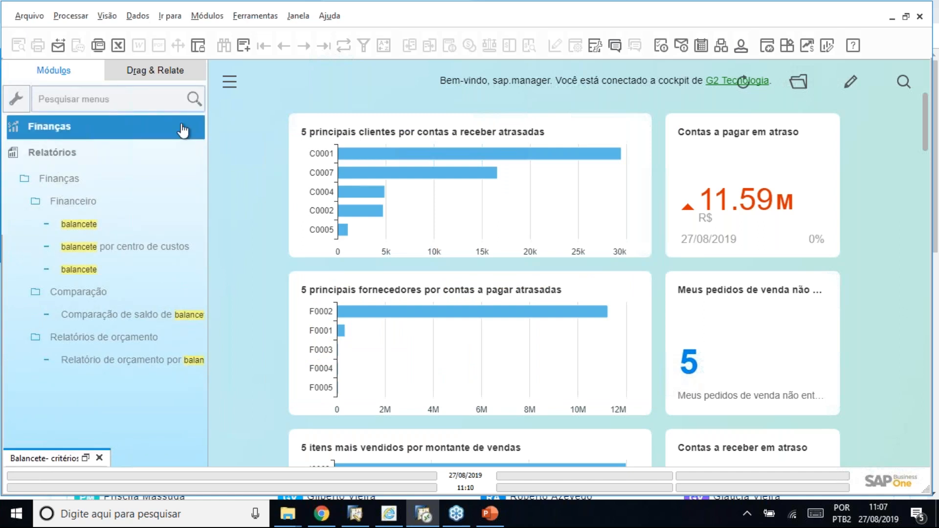
left_click(198, 257)
scroll(203, 309, "down", 3)
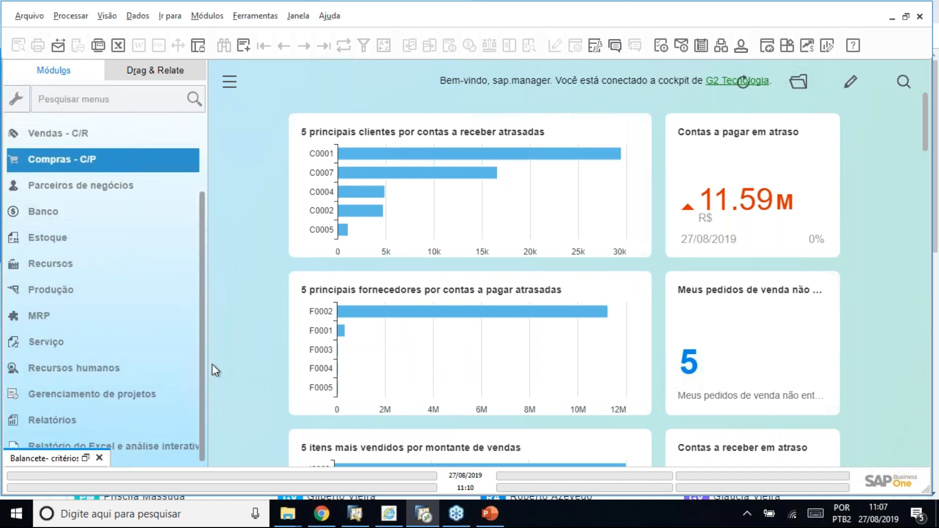
left_click_drag(218, 295, 219, 227)
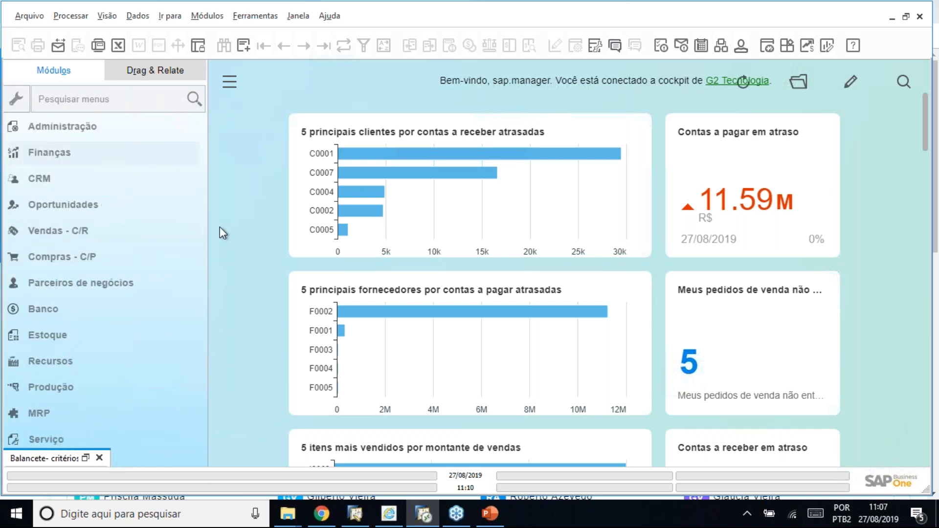
left_click(55, 154)
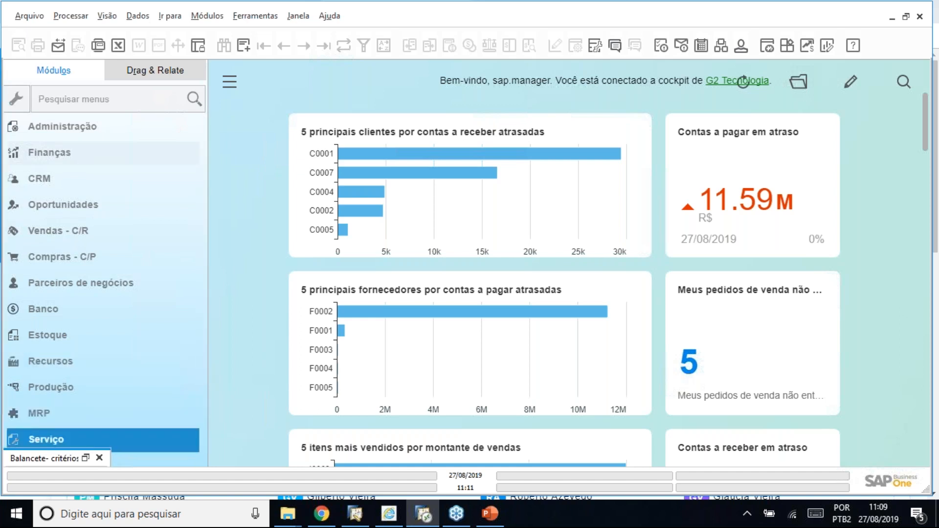
scroll(172, 348, "down", 3)
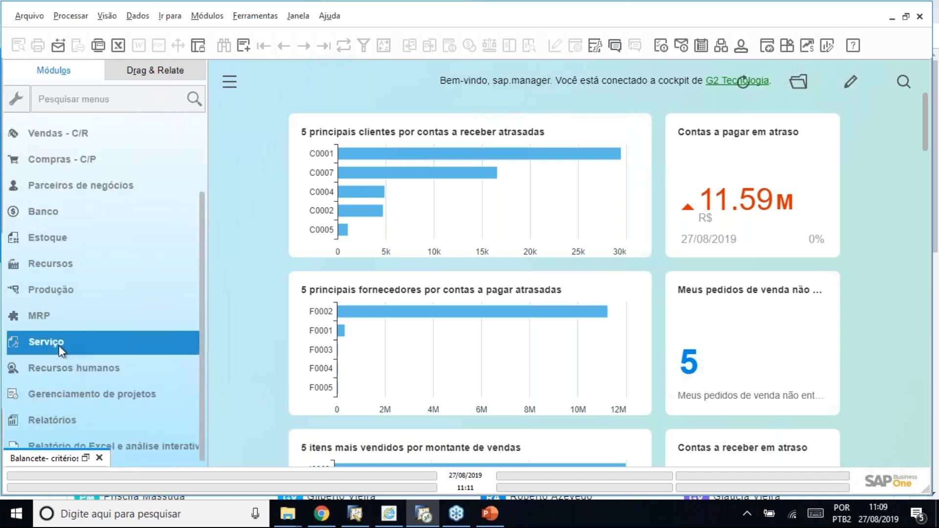
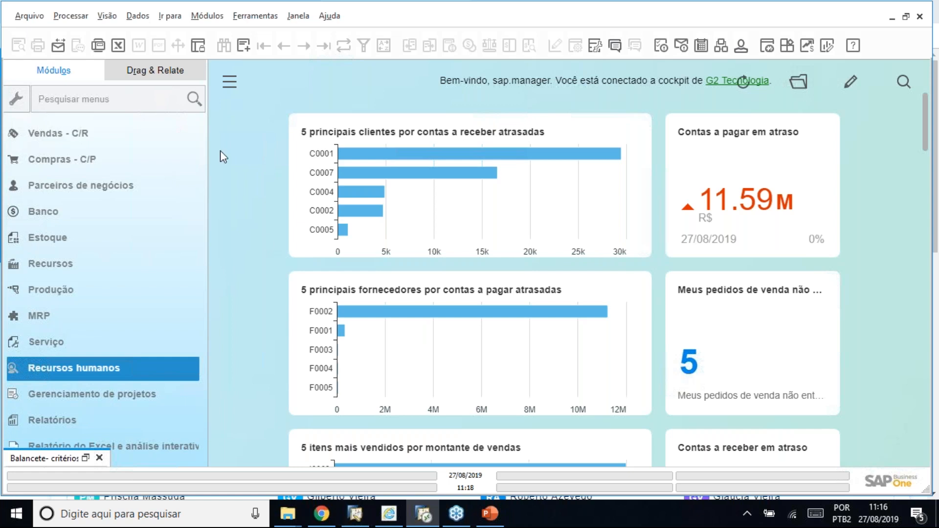
Step: Switch to the other SAP Business One client and open the Projeto form from Gerenciamento de projetos
left_click(359, 519)
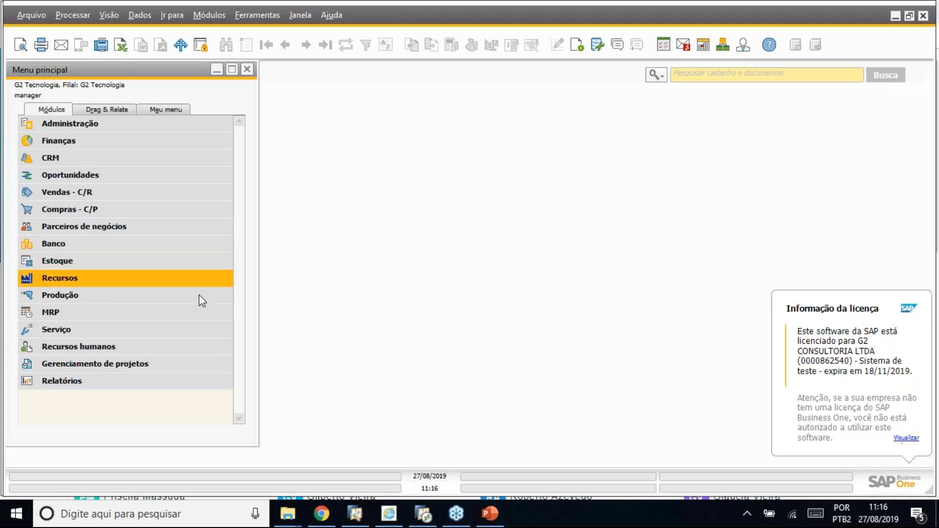
left_click(130, 363)
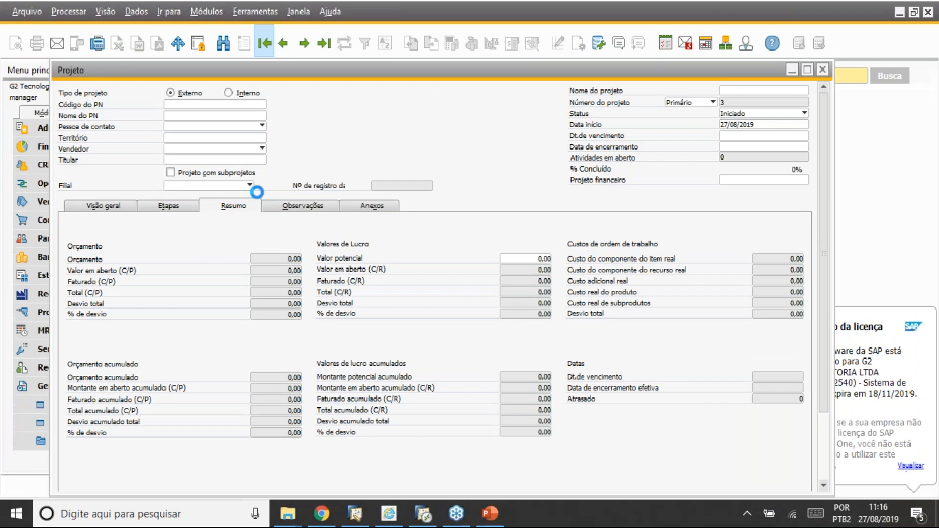
Step: Switch to the SAP Business One HANA client, open the Implantação de redes project and review its Etapas and Resumo
left_click(424, 514)
left_click(65, 394)
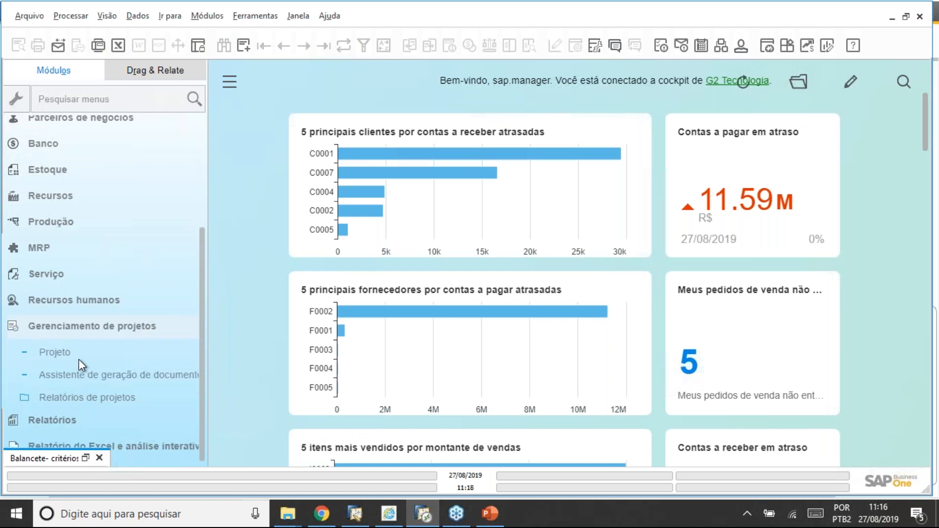
left_click(72, 354)
left_click(64, 351)
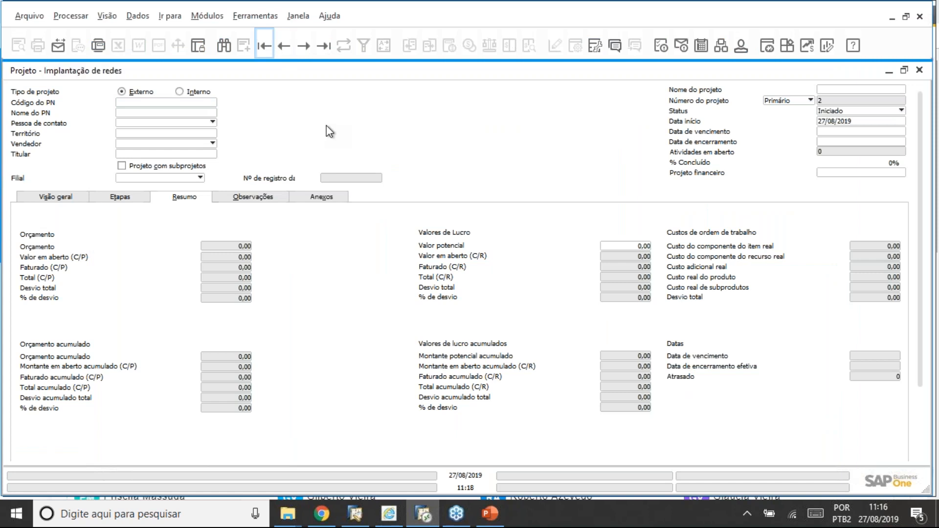
left_click(123, 199)
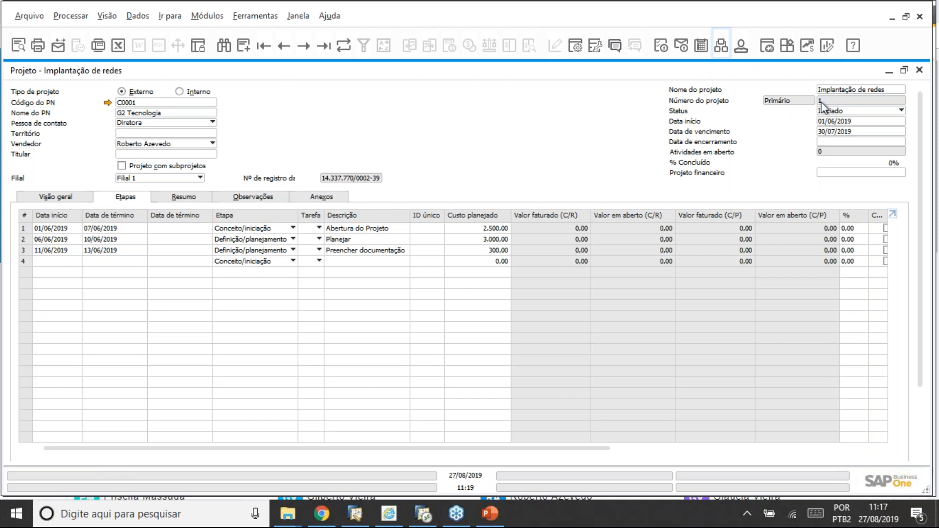
left_click(198, 196)
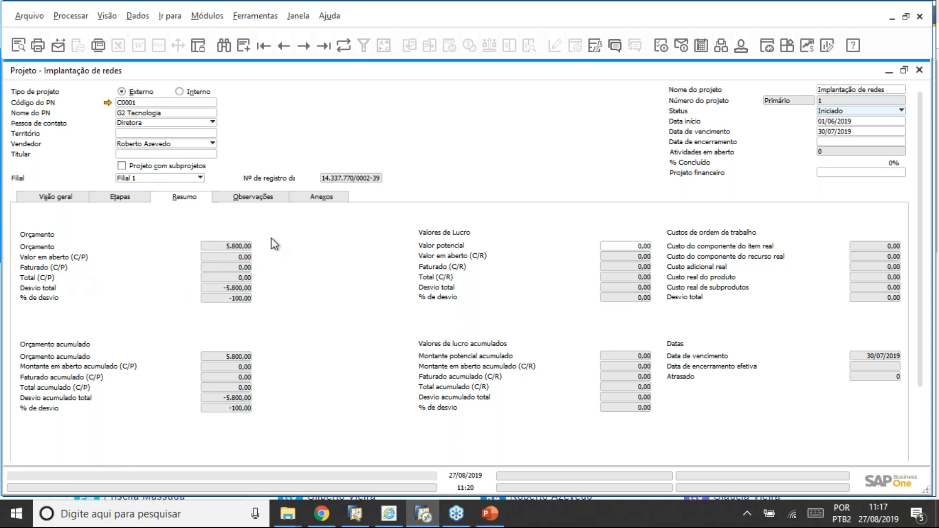
Step: Return to the other SAP Business One client, decline assigning the unassigned documents and close the empty Projeto form
left_click(356, 513)
left_click(386, 274)
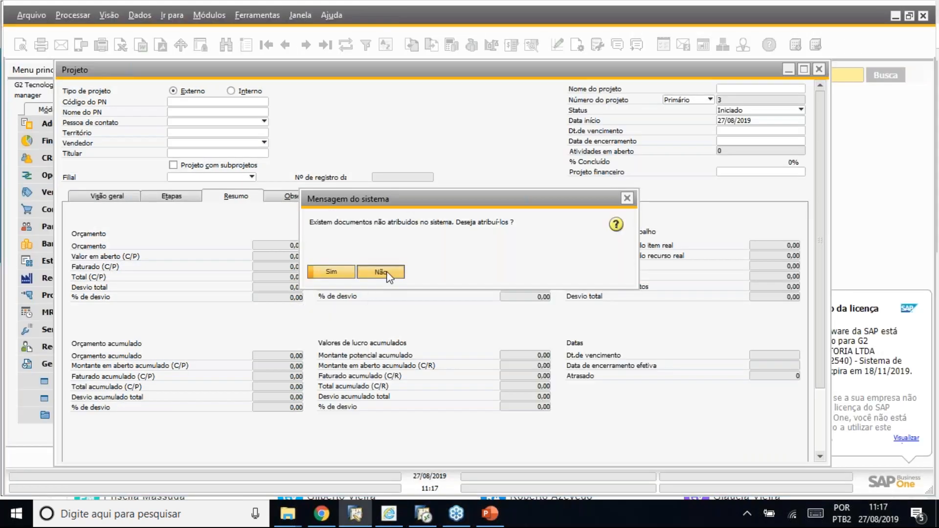
left_click(819, 69)
Step: Run the Resultado do Projeto report for projects 1 to 1 and maximize the report window
left_click(95, 415)
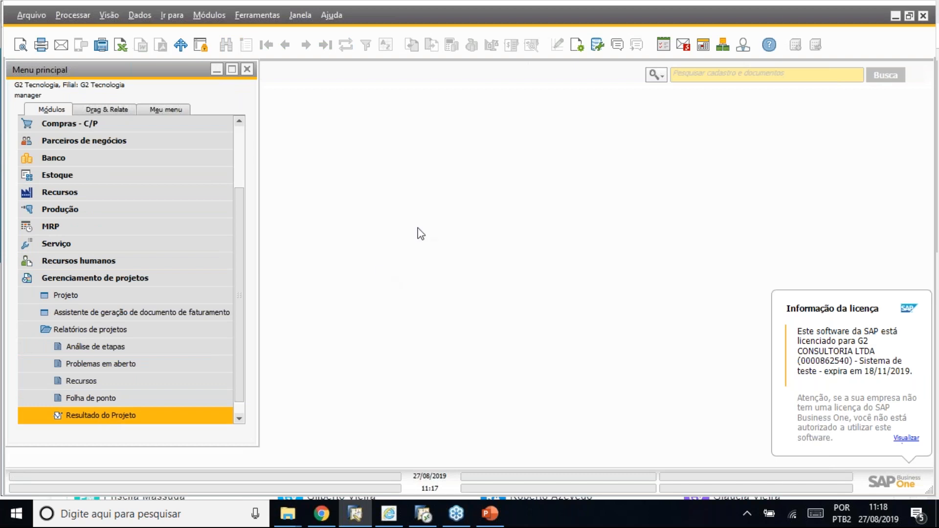
type("1")
key("Tab")
type("1")
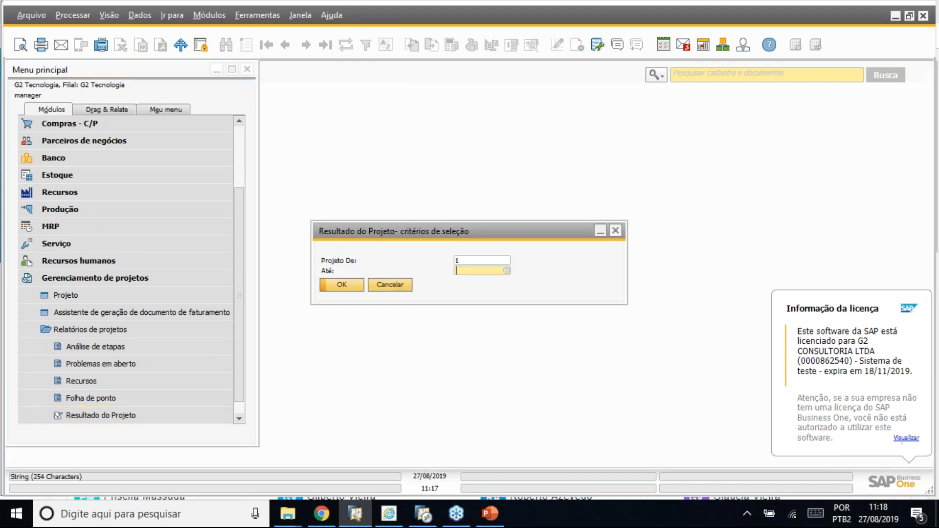
left_click(349, 292)
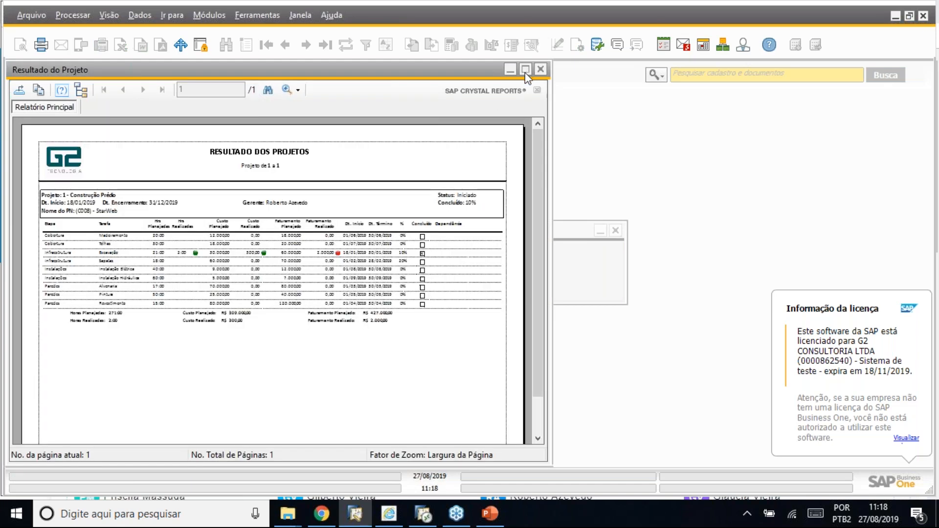
left_click(525, 69)
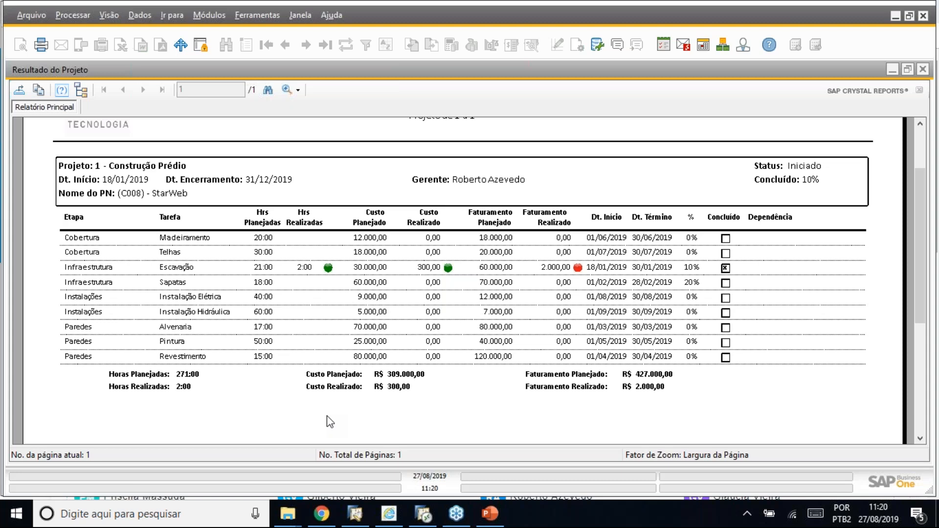
Step: Find and launch the Data Transfer Workbench, and reposition its window over the project report
left_click(17, 518)
type("da")
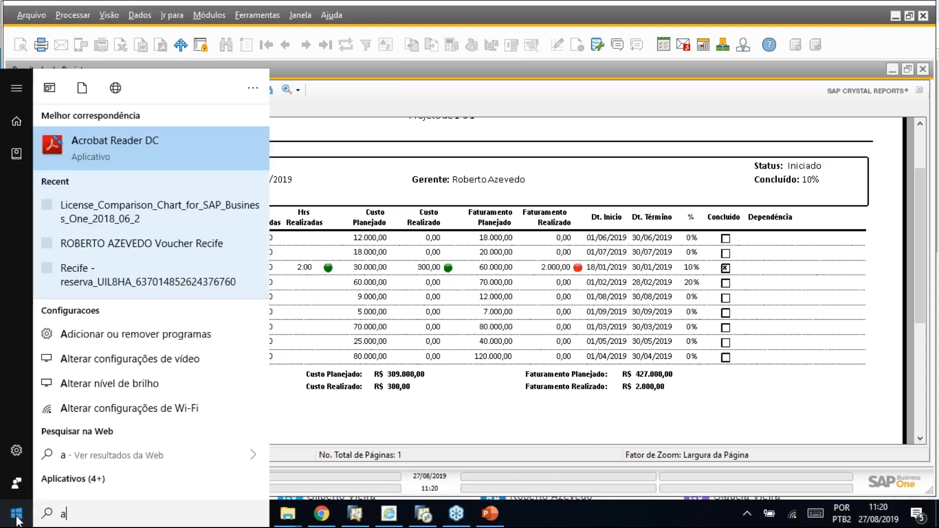
type("ta trans")
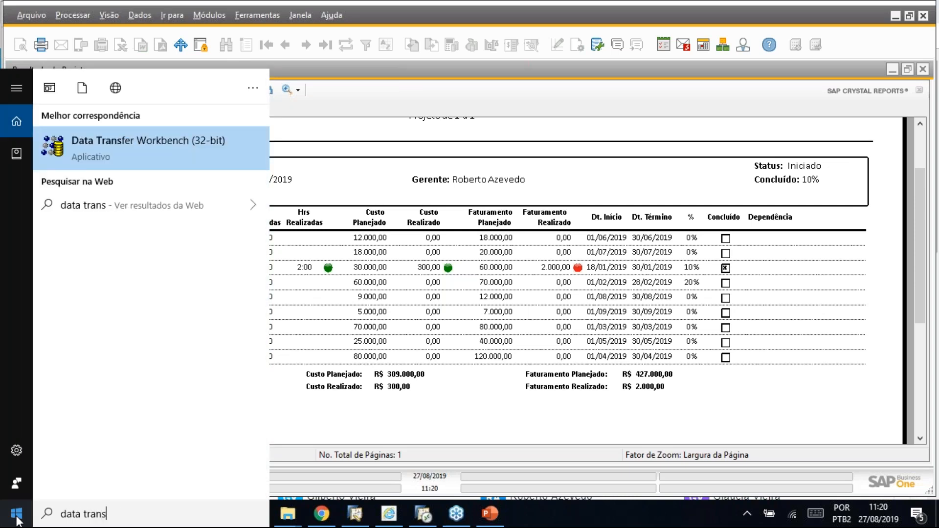
left_click(135, 141)
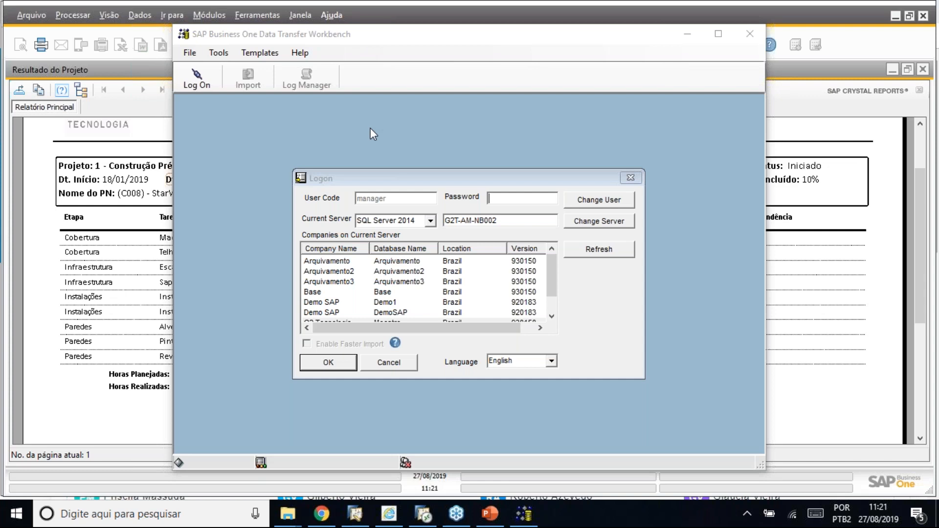
left_click_drag(415, 37, 327, 32)
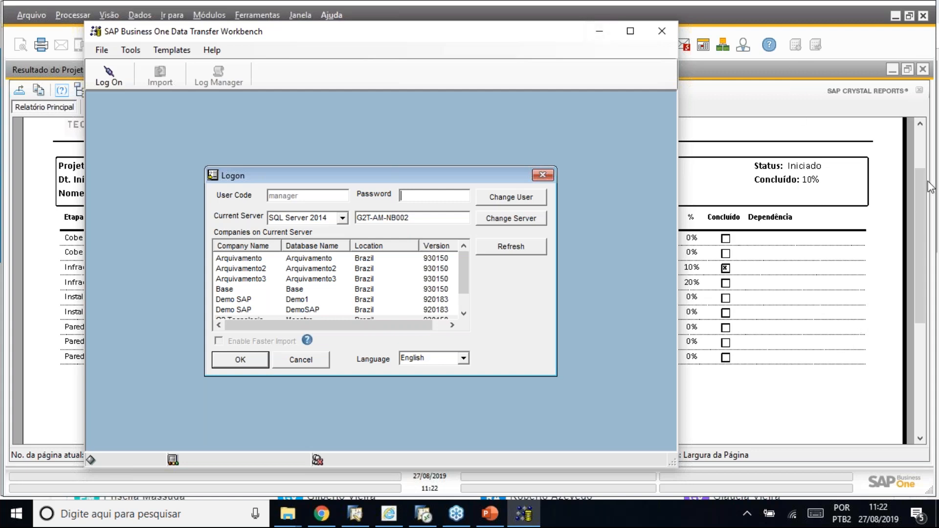
left_click(923, 159)
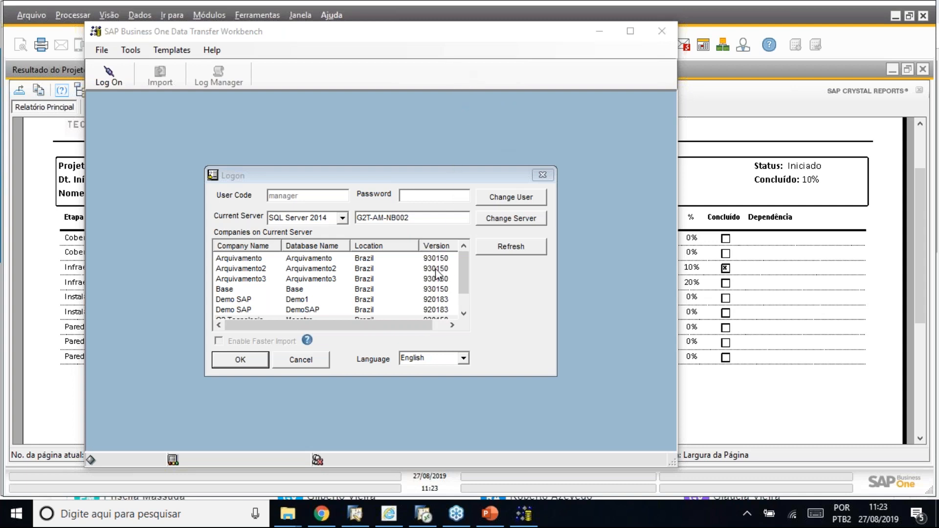
Step: Switch to the ppt_inside presentation in PowerPoint and select slide 5
key("alt+Tab")
key("alt+Tab")
key("alt+Tab")
key("alt+Tab")
key("alt+Tab")
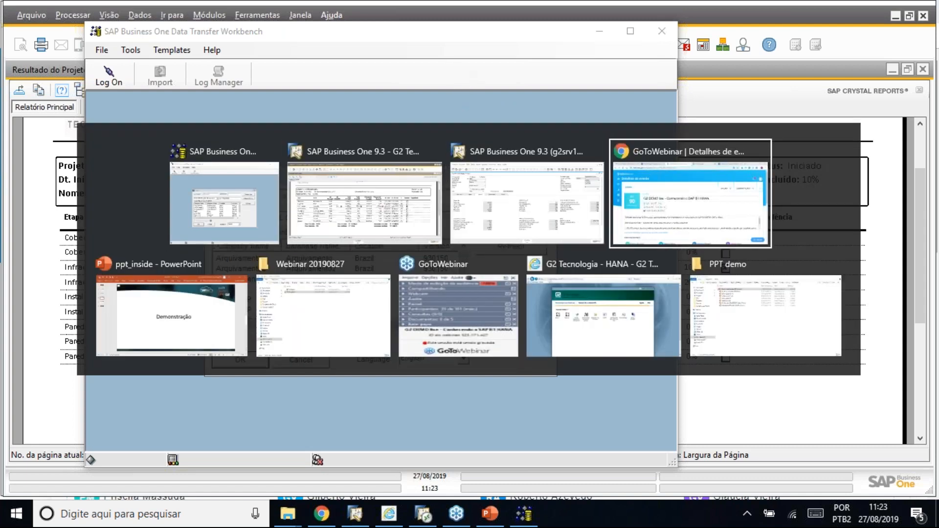
key("alt+Tab")
key("alt+Tab")
key("alt+Tab")
key("alt+Tab")
key("alt+Tab")
key("alt+Tab")
key("alt+Tab")
key("alt+Tab")
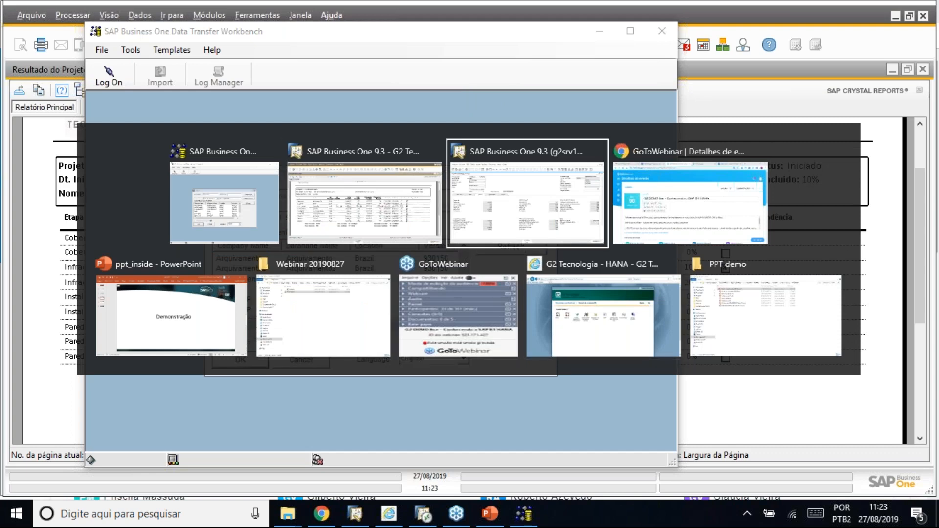
key("alt+Tab")
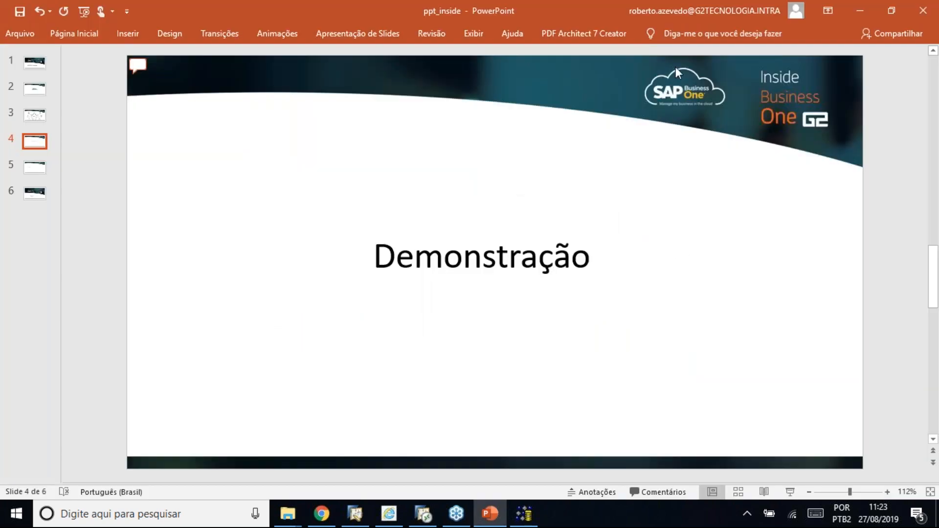
left_click(37, 168)
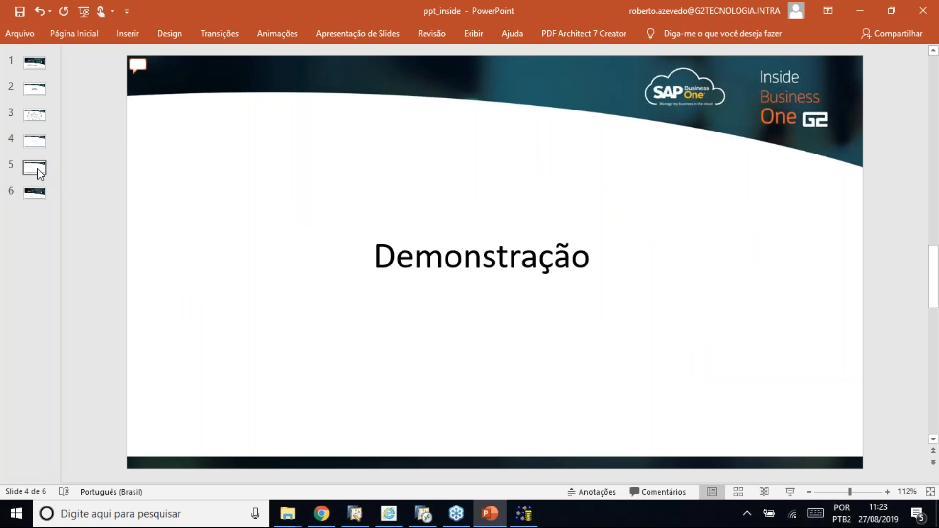